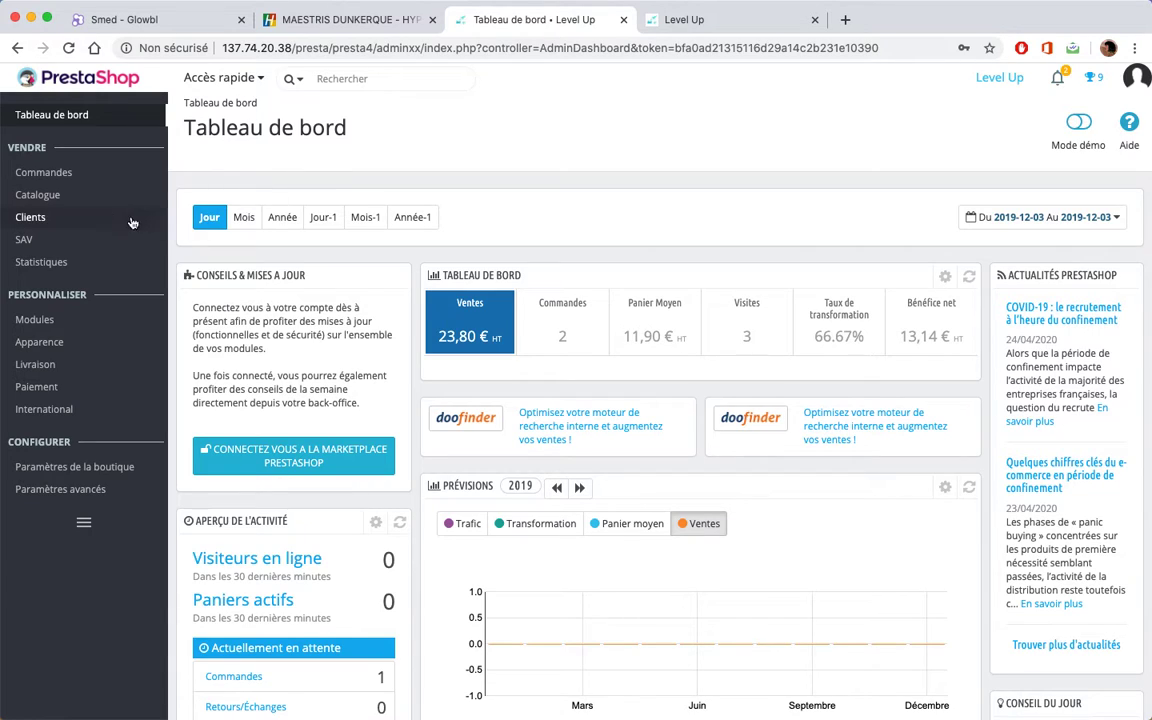
- Open the existing product "Formation en ligne Bureautique" from the catalogue's product list to view its edit page
{"action": "mouse_move", "coordinate": [75, 182]}
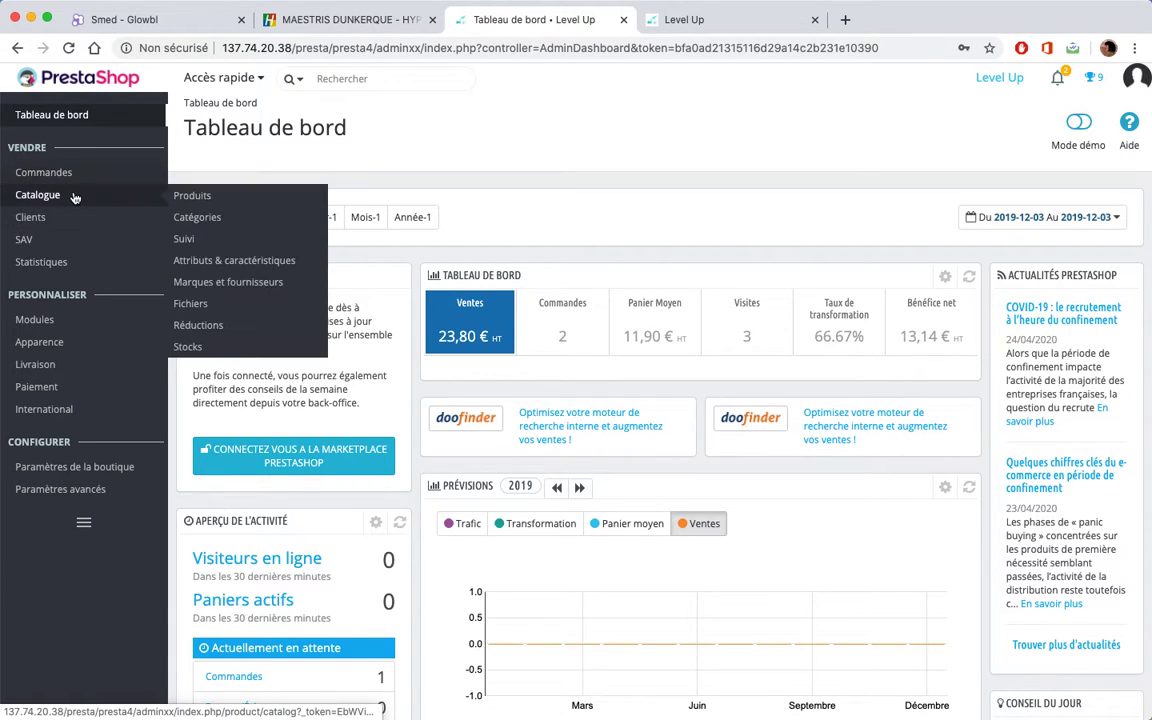
{"action": "left_click", "coordinate": [199, 198]}
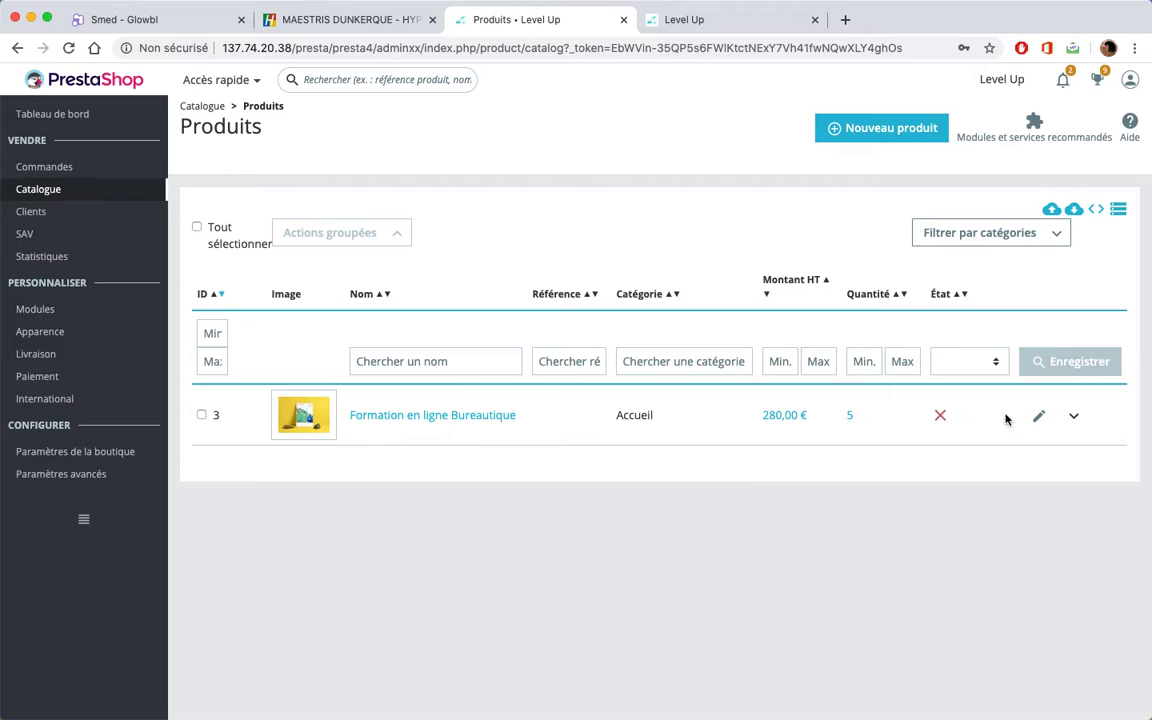
{"action": "left_click", "coordinate": [1039, 424]}
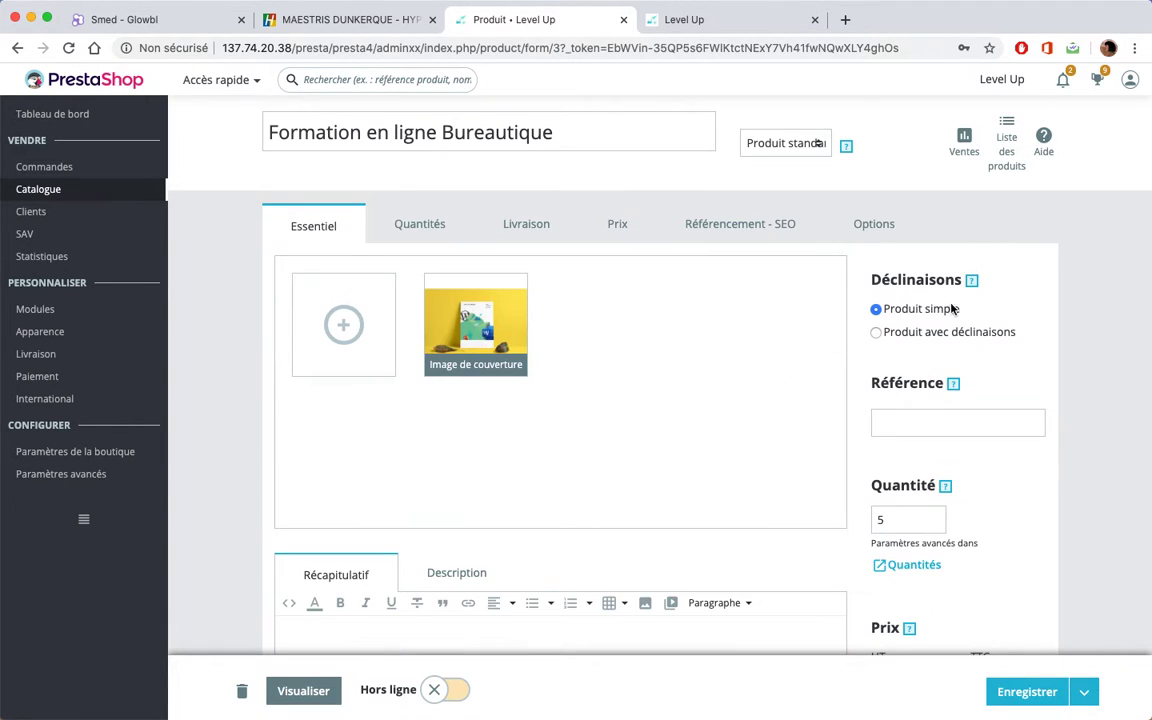
- Return to the product list and permanently delete the product "Formation en ligne Bureautique"
{"action": "mouse_move", "coordinate": [112, 186]}
{"action": "left_click", "coordinate": [190, 187]}
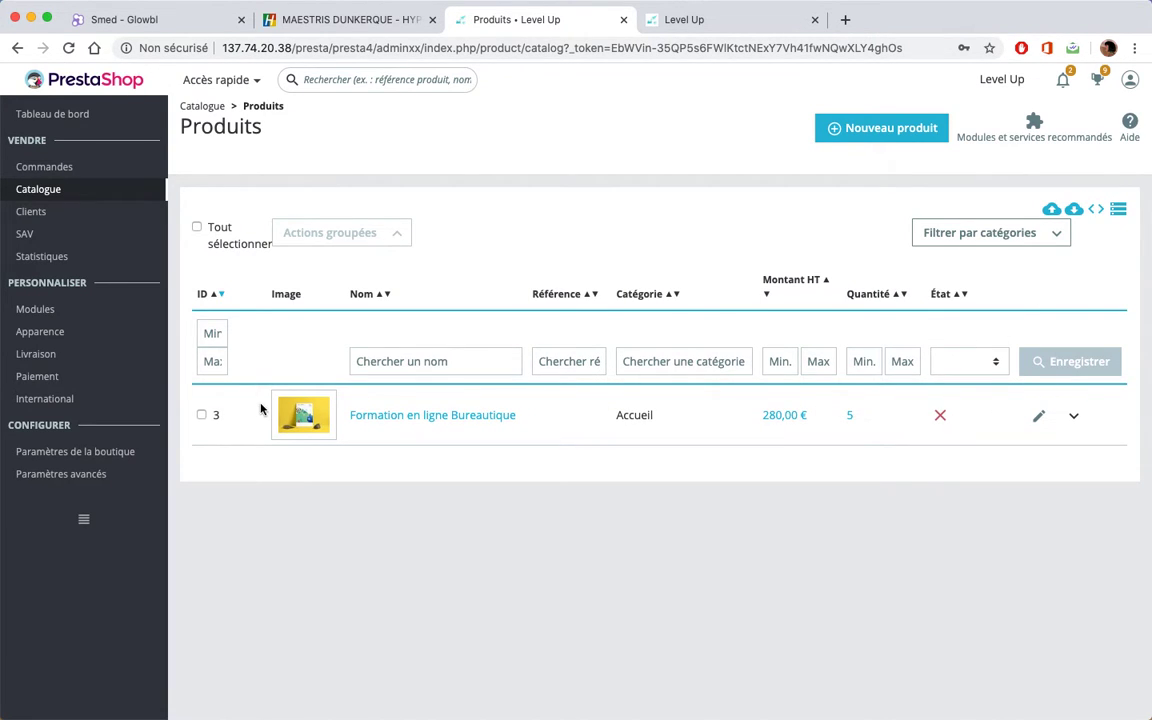
{"action": "left_click", "coordinate": [202, 414]}
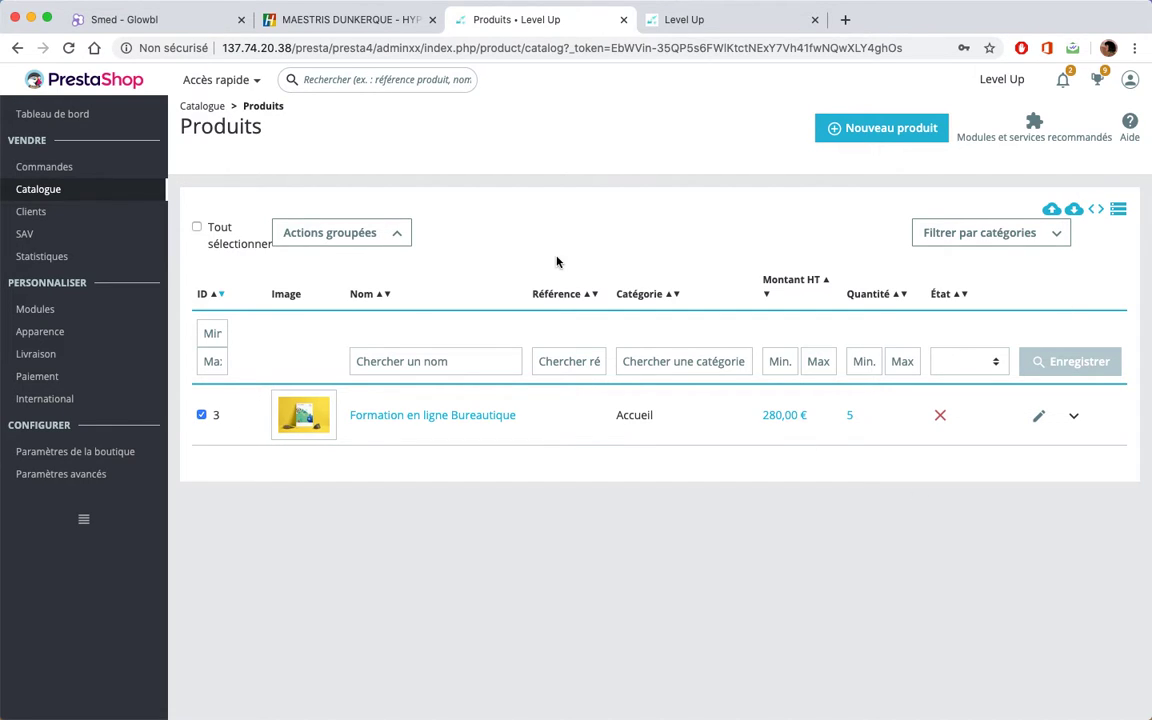
{"action": "left_click", "coordinate": [401, 231]}
{"action": "left_click", "coordinate": [372, 199]}
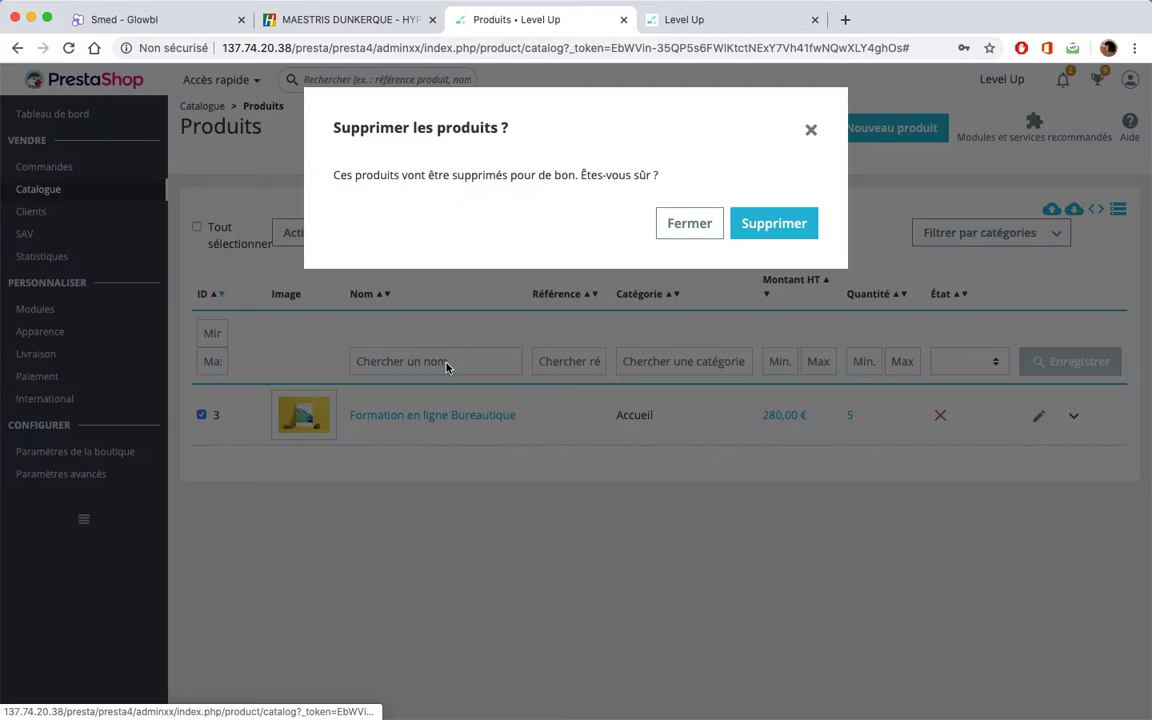
{"action": "left_click", "coordinate": [776, 223]}
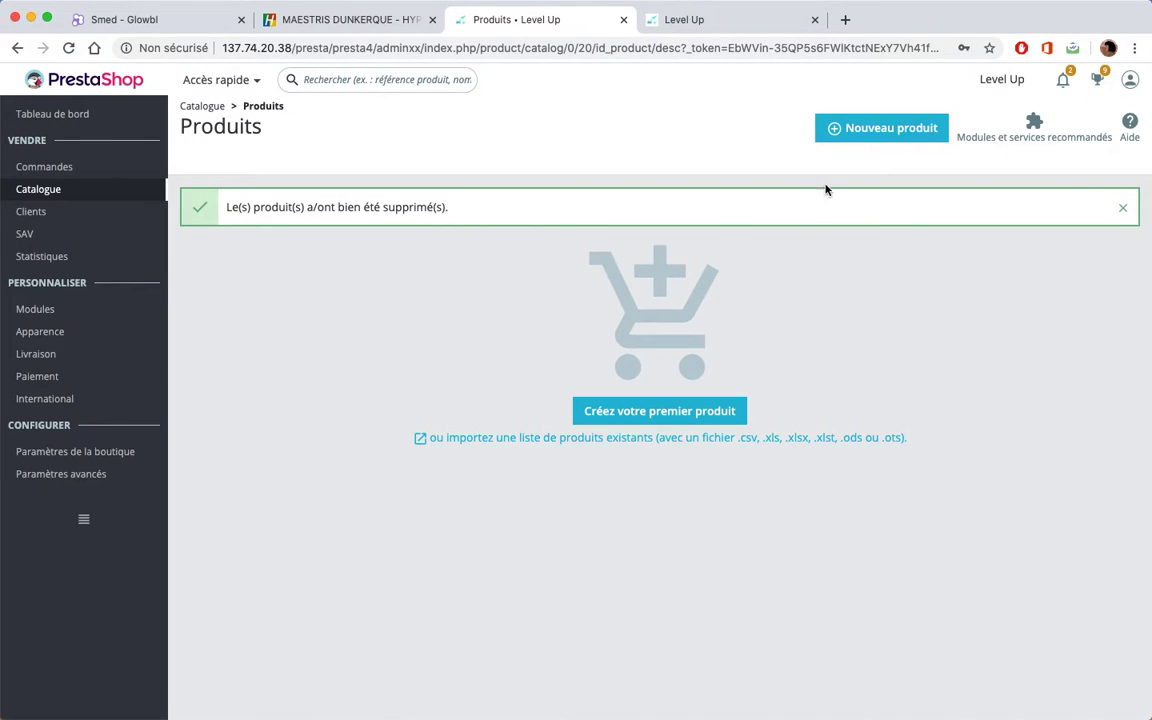
- Create a new product and name it "Formation Bureautique"
{"action": "left_click", "coordinate": [851, 140]}
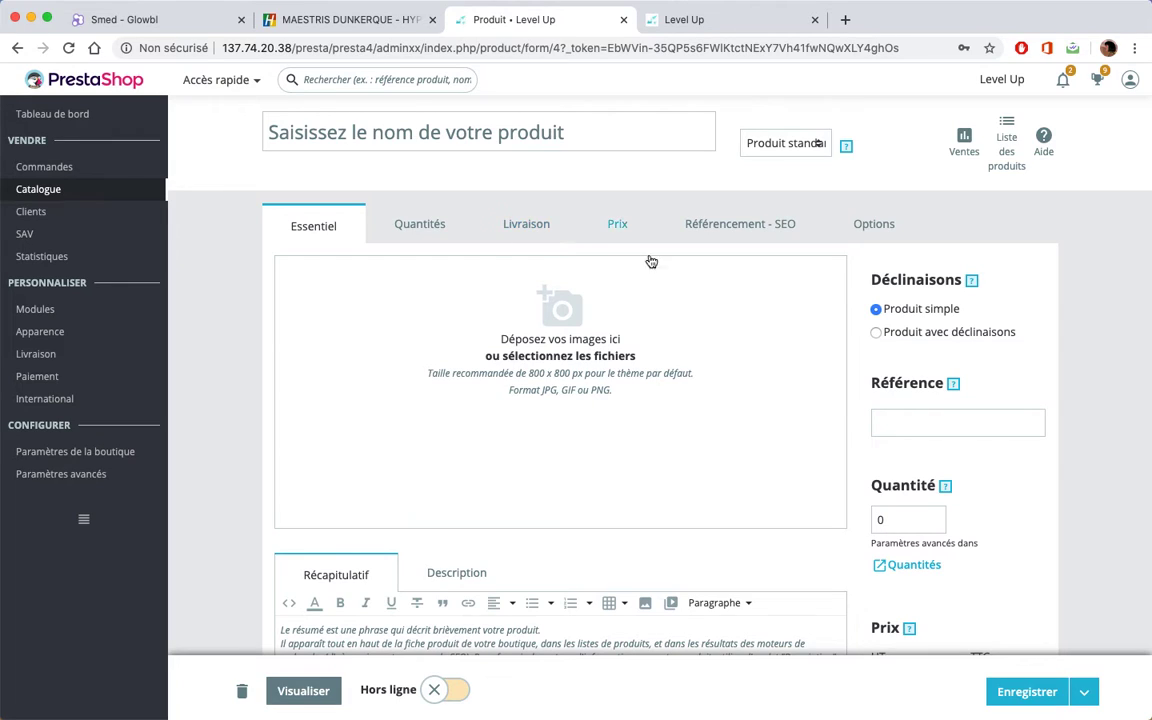
{"action": "left_click", "coordinate": [497, 135]}
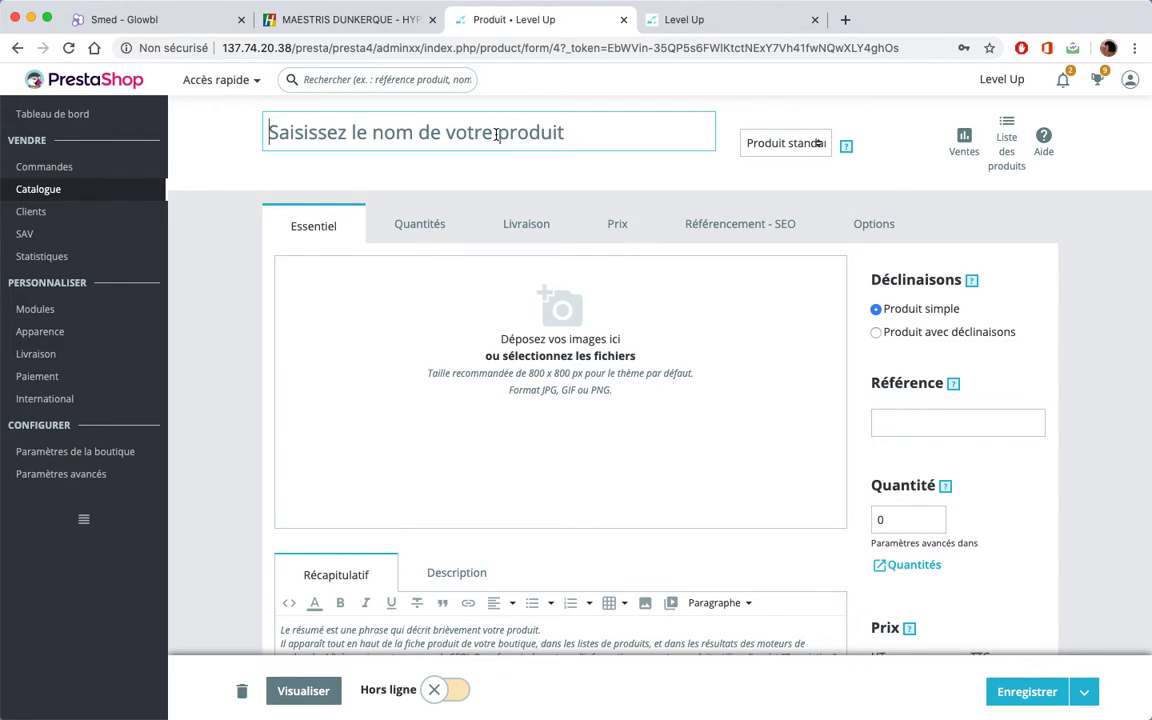
{"action": "type", "text": "Format"}
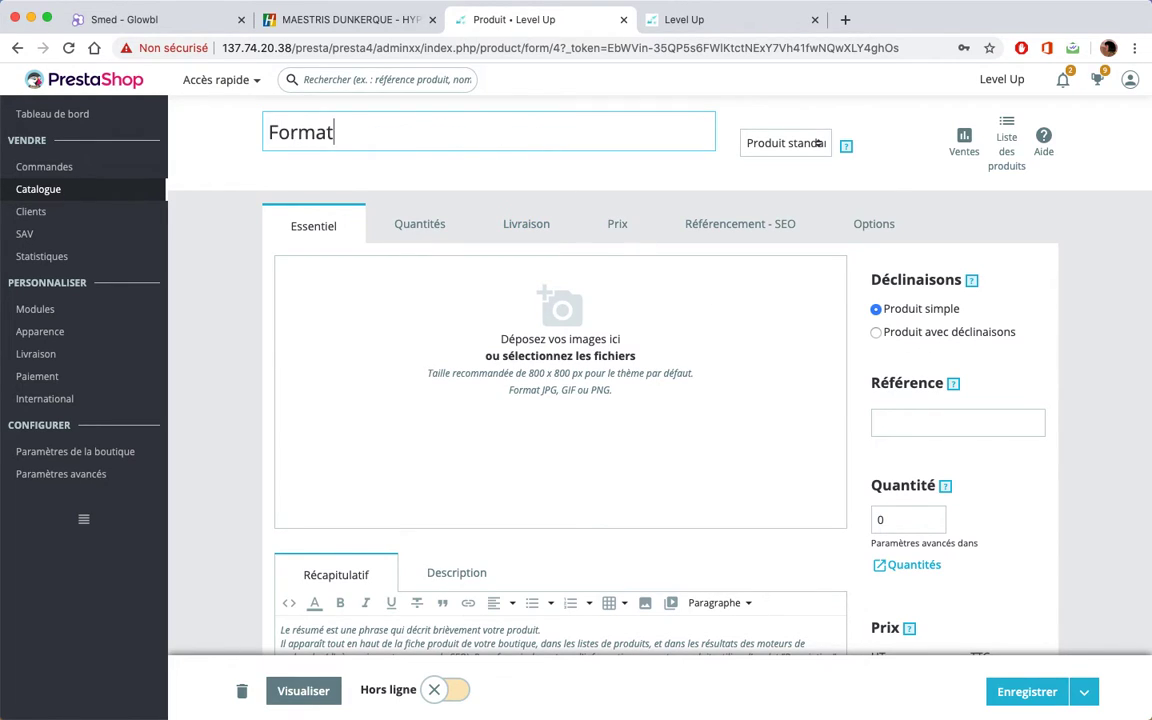
{"action": "type", "text": "ion Burea"}
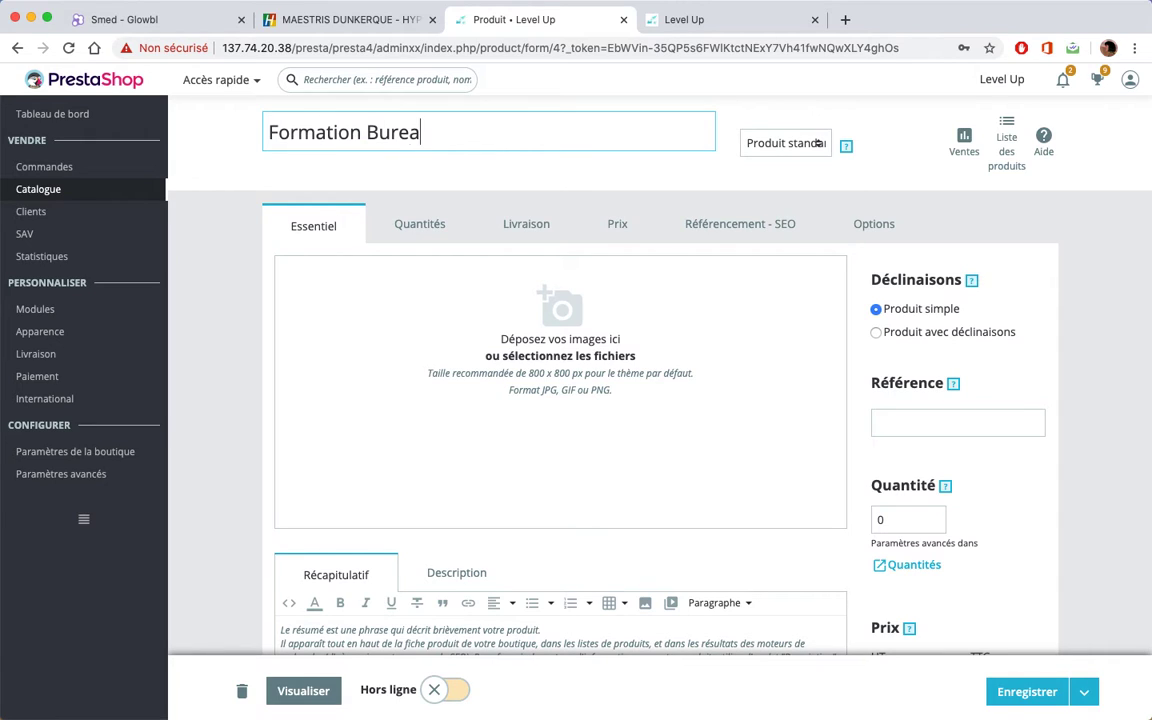
{"action": "type", "text": "utique"}
- Set the new product's quantity to 5
{"action": "scroll", "coordinate": [645, 450], "scroll_direction": "down", "scroll_amount": 2}
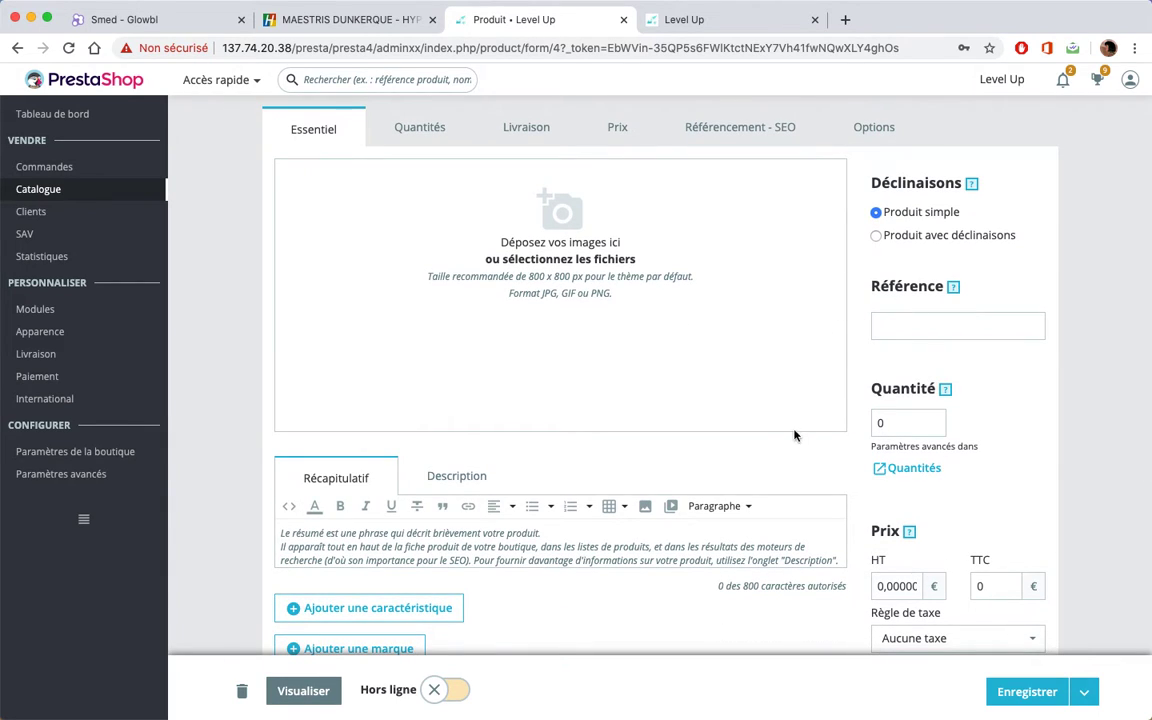
{"action": "double_click", "coordinate": [905, 423]}
{"action": "type", "text": "5"}
- Upload levelupcours-min.jpg from the BTS 1er folder as the product's image
{"action": "scroll", "coordinate": [371, 549], "scroll_direction": "down", "scroll_amount": 3}
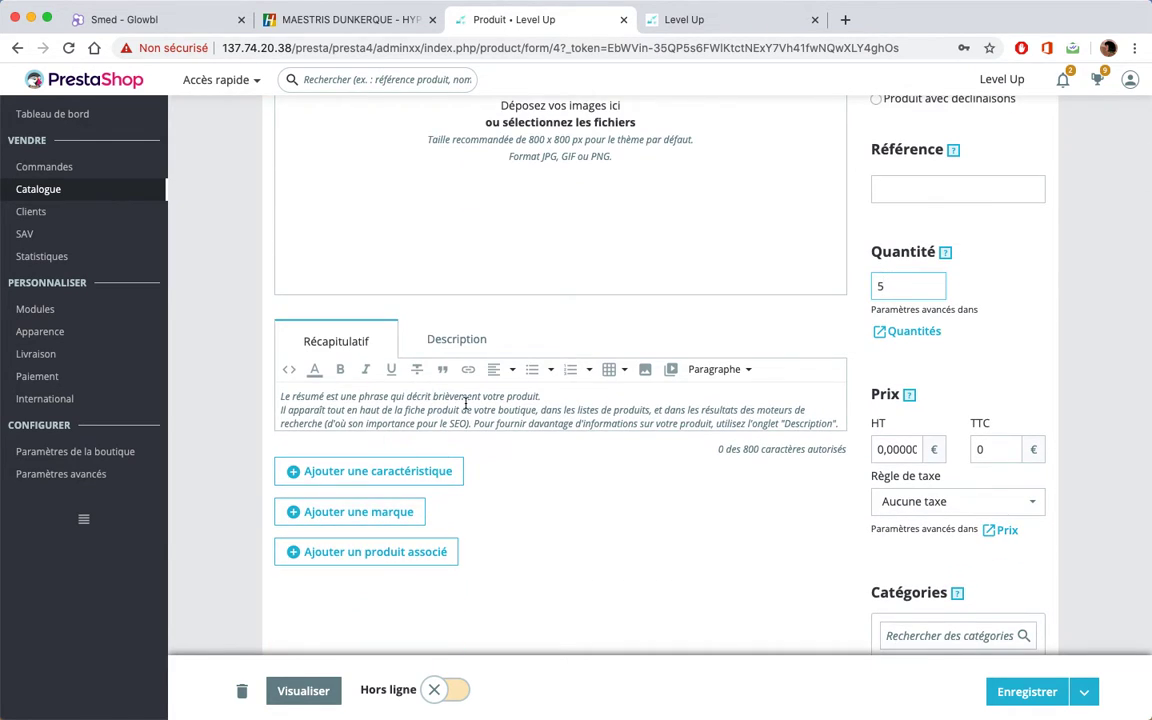
{"action": "scroll", "coordinate": [442, 390], "scroll_direction": "up", "scroll_amount": 4}
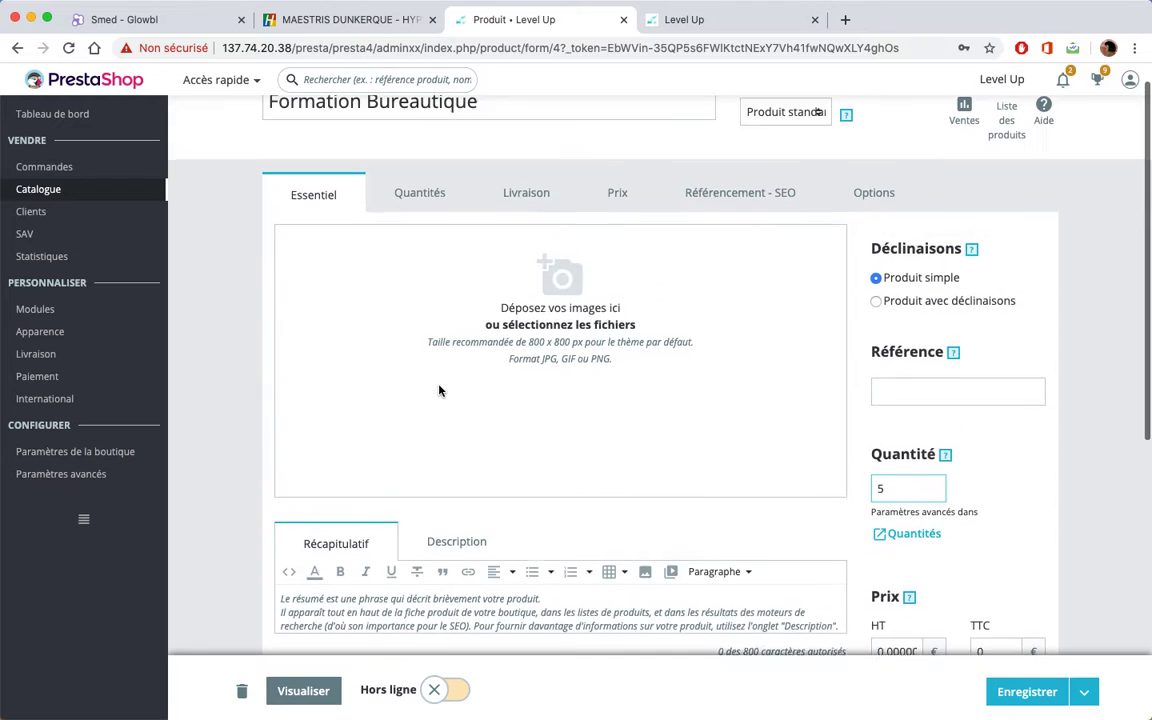
{"action": "left_click", "coordinate": [563, 291]}
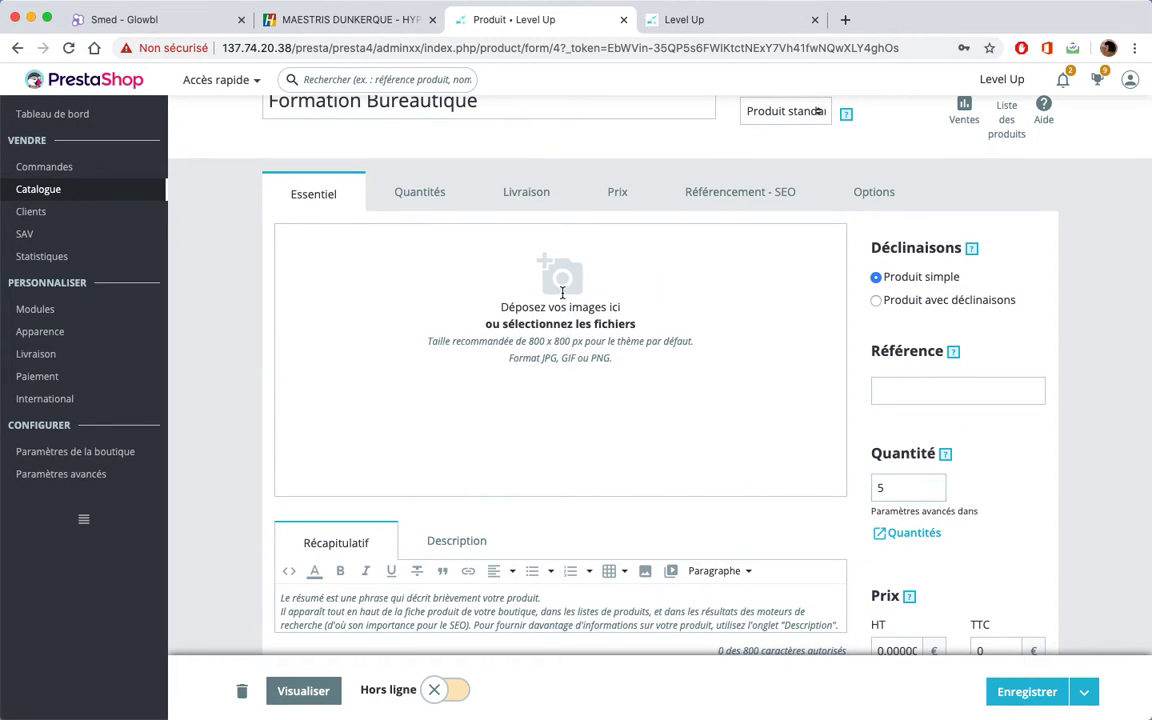
{"action": "left_click", "coordinate": [555, 326]}
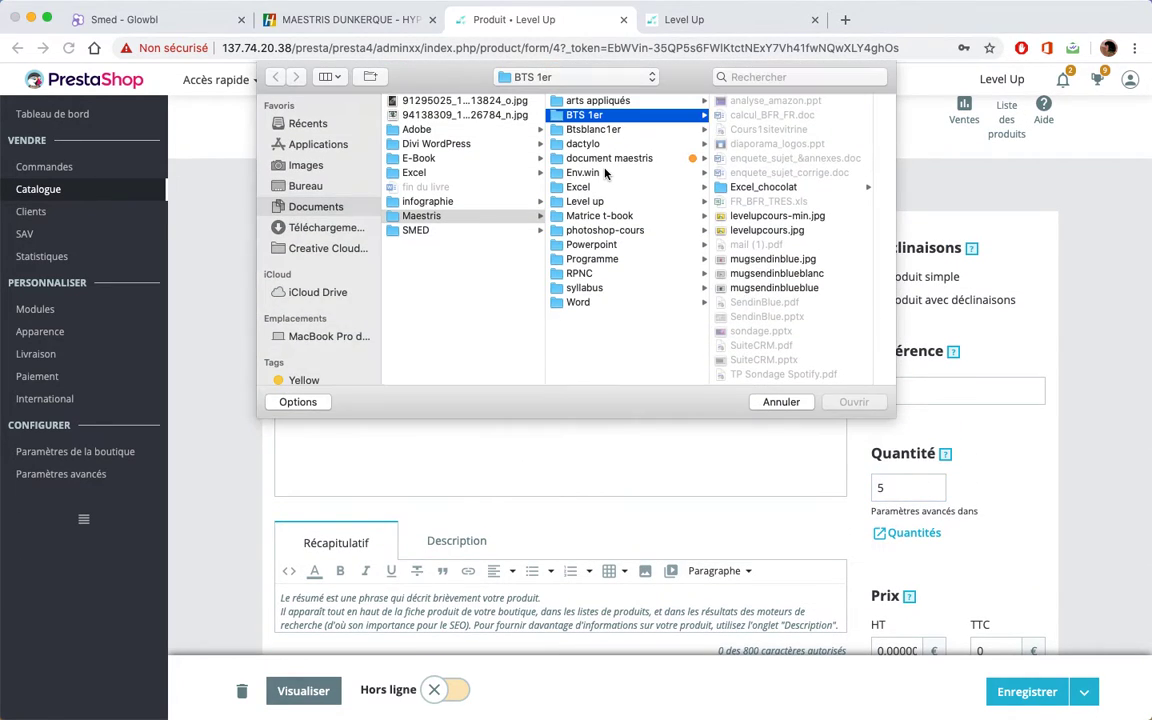
{"action": "left_click", "coordinate": [770, 217]}
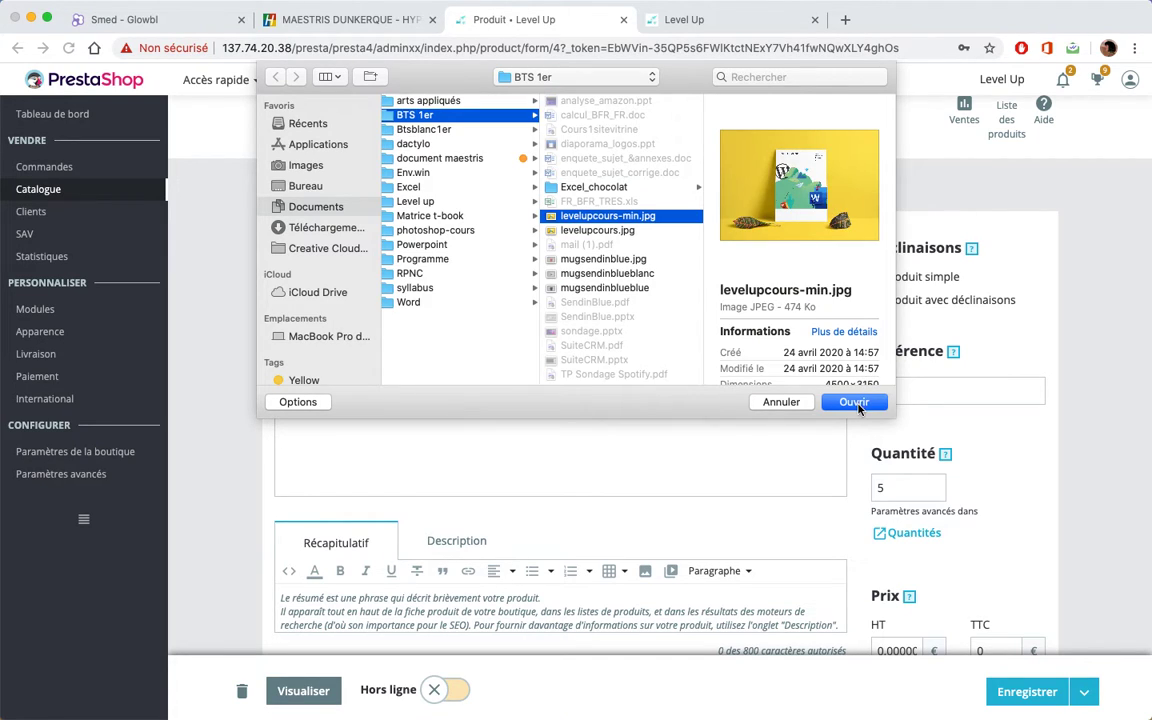
{"action": "left_click", "coordinate": [855, 403]}
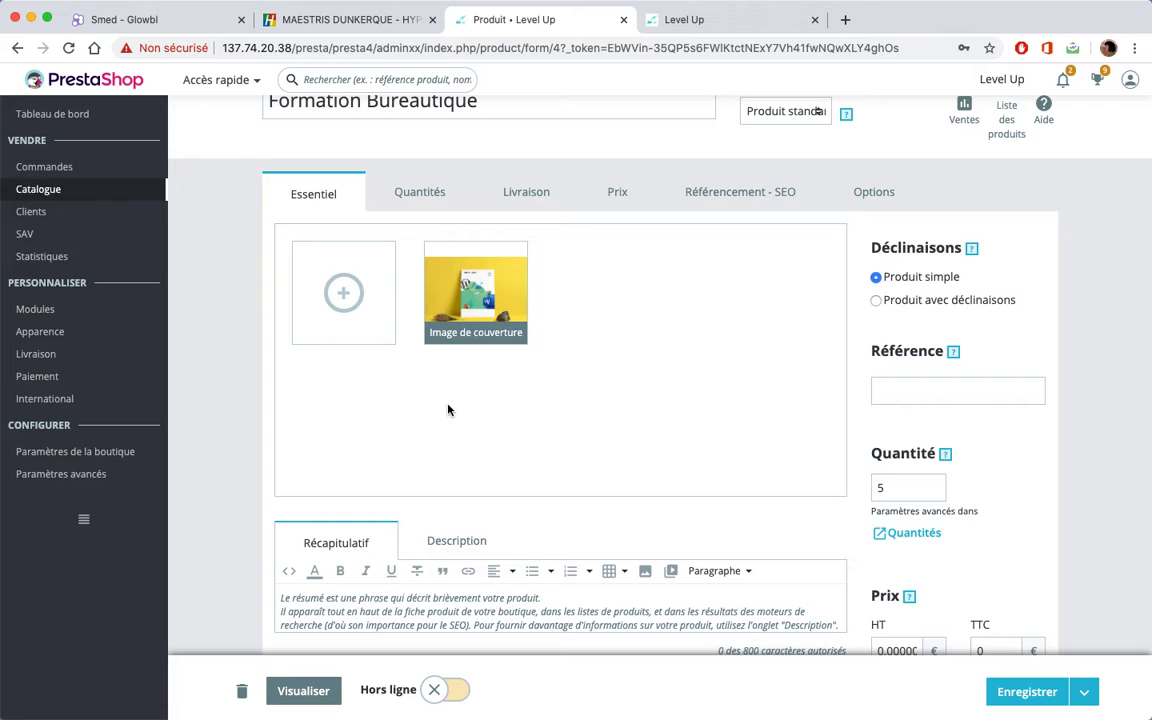
- Write the product summary "Maestris X level up vous propose une formation sur mesure pour vous améliorer en Bureautique (Word, Excel....)"
{"action": "scroll", "coordinate": [448, 410], "scroll_direction": "down", "scroll_amount": 2}
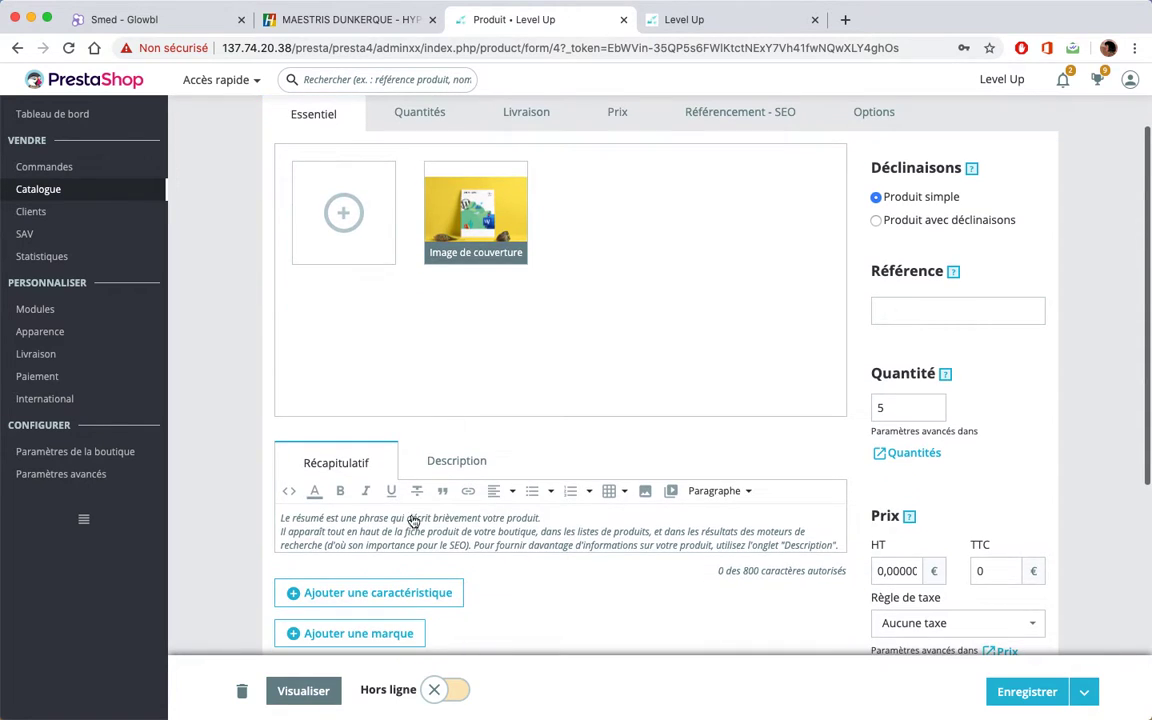
{"action": "left_click", "coordinate": [370, 541]}
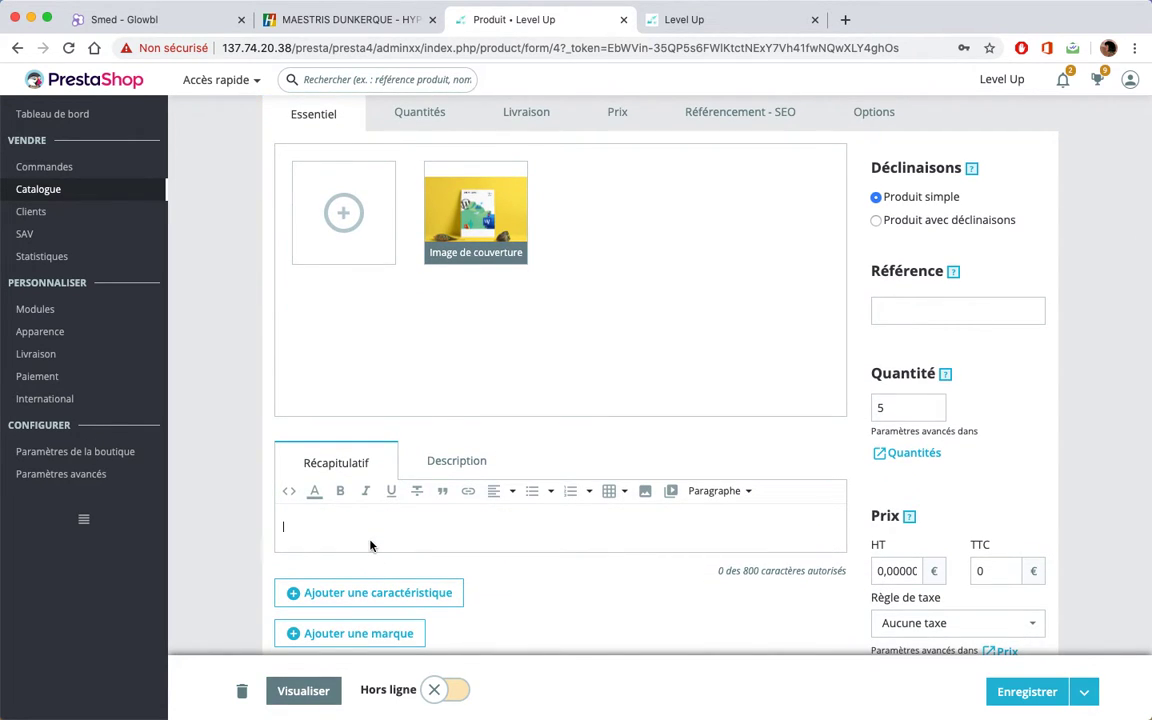
{"action": "type", "text": "Maestris X level up vous propose une "}
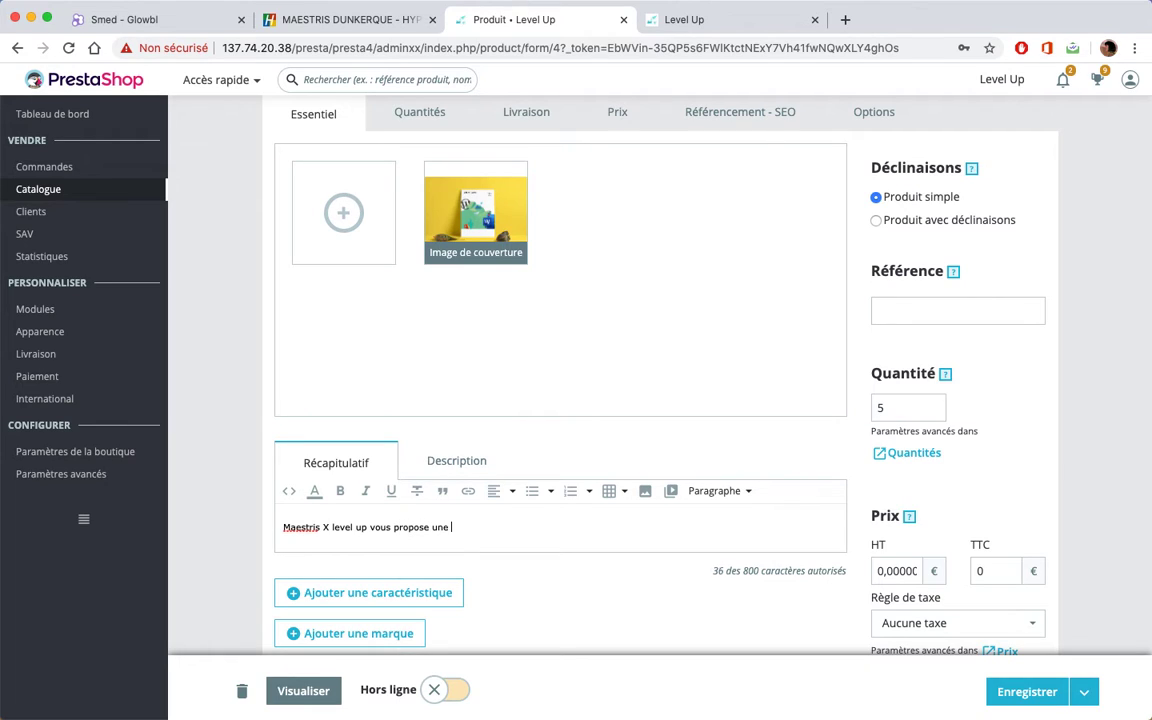
{"action": "type", "text": "formation sur mesure pour vous améliorer"}
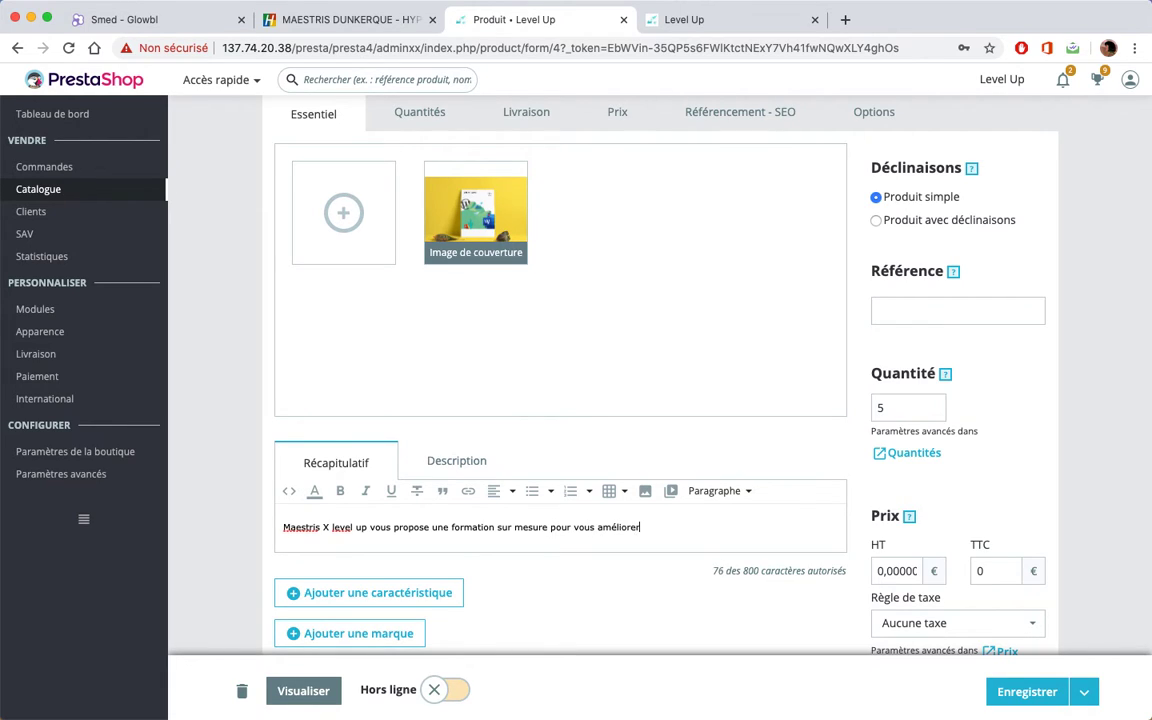
{"action": "type", "text": " en Bureautique (Word, Excel"}
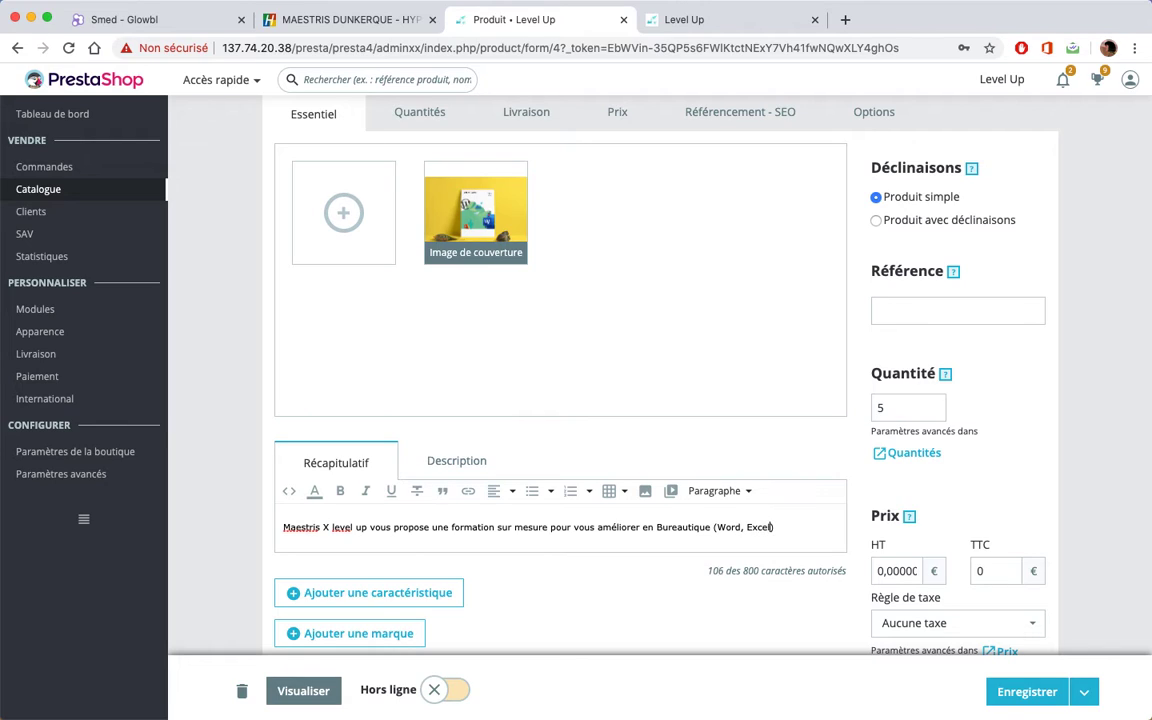
{"action": "type", "text": "...."}
- Add a Format feature to the product with the predefined value "En ligne"
{"action": "scroll", "coordinate": [425, 490], "scroll_direction": "down", "scroll_amount": 2}
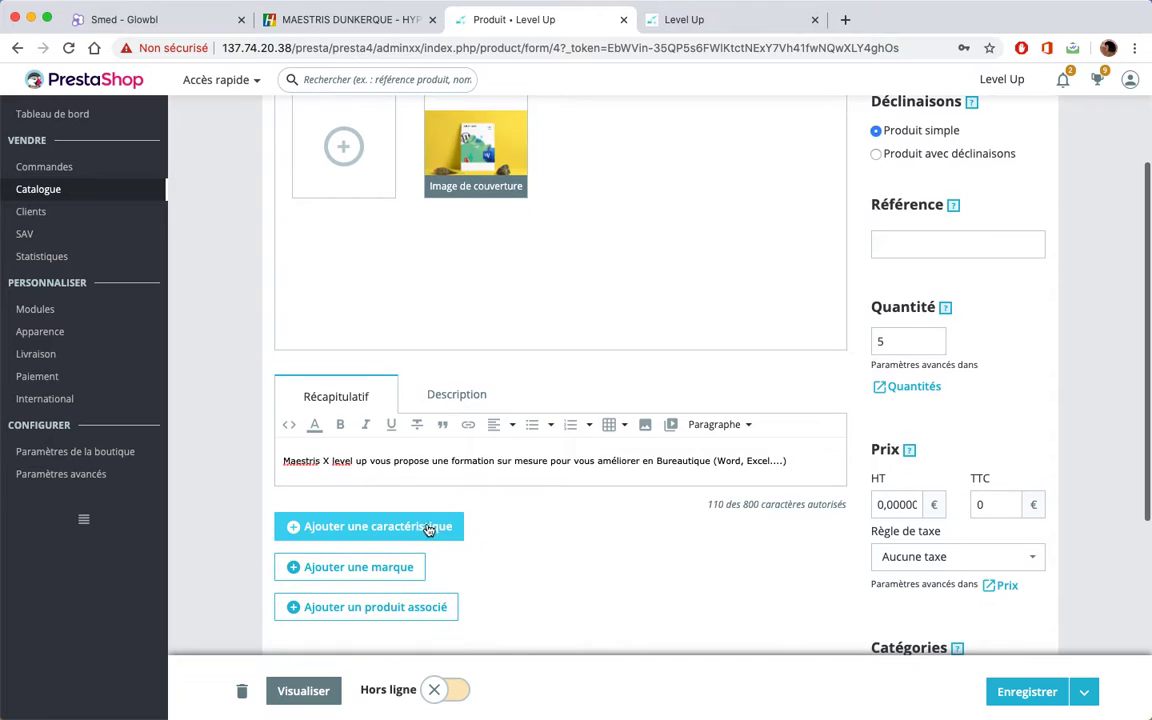
{"action": "left_click", "coordinate": [428, 530]}
{"action": "scroll", "coordinate": [470, 535], "scroll_direction": "down", "scroll_amount": 3}
{"action": "left_click", "coordinate": [430, 500]}
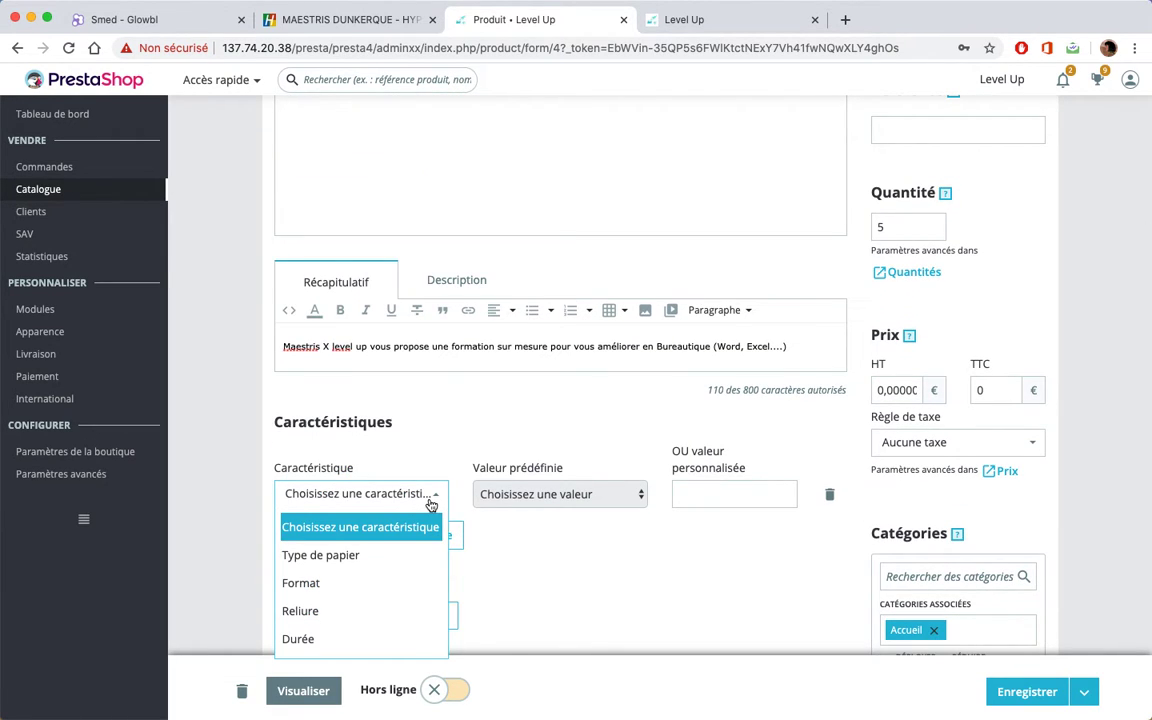
{"action": "scroll", "coordinate": [430, 505], "scroll_direction": "down", "scroll_amount": 1}
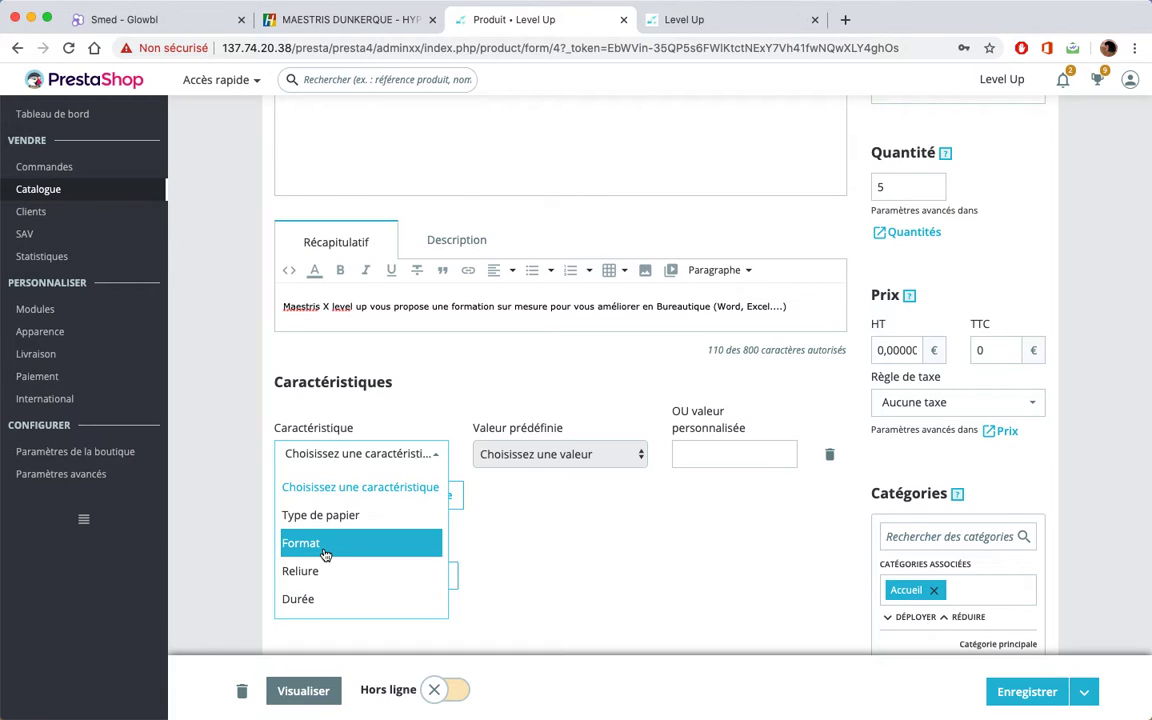
{"action": "left_click", "coordinate": [325, 548]}
{"action": "left_click", "coordinate": [600, 455]}
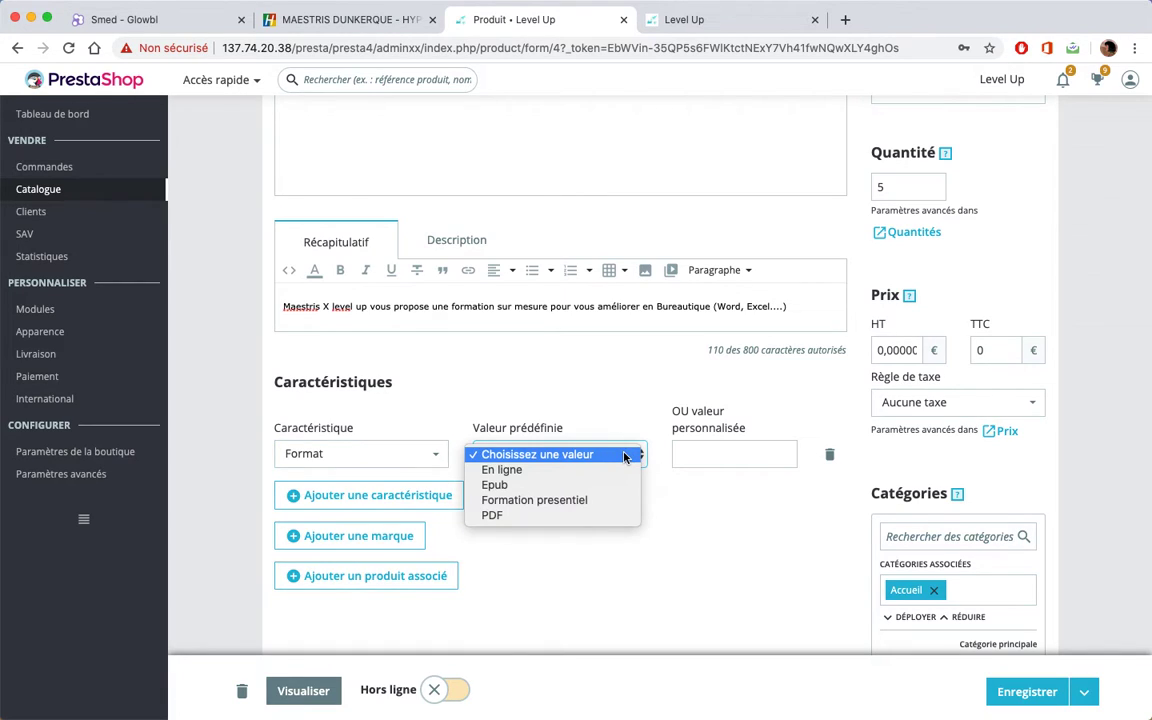
{"action": "left_click", "coordinate": [545, 476]}
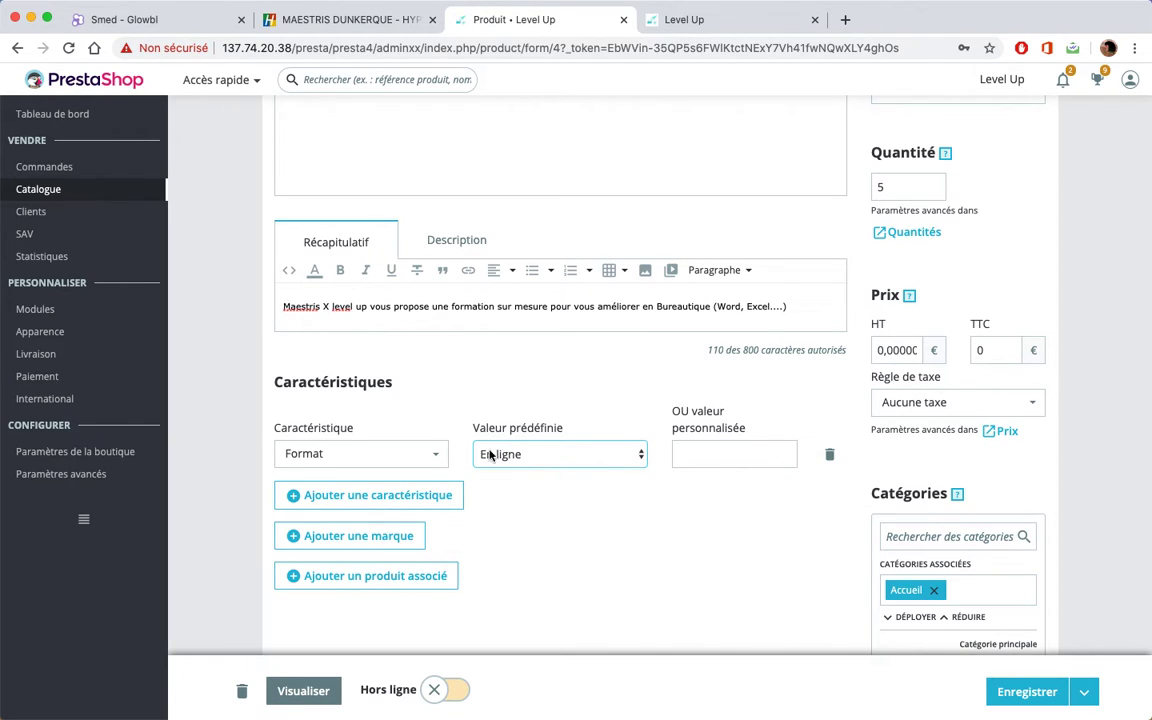
- Add a second feature, Durée, with the predefined value "1 semaine"
{"action": "left_click", "coordinate": [437, 496]}
{"action": "left_click", "coordinate": [416, 532]}
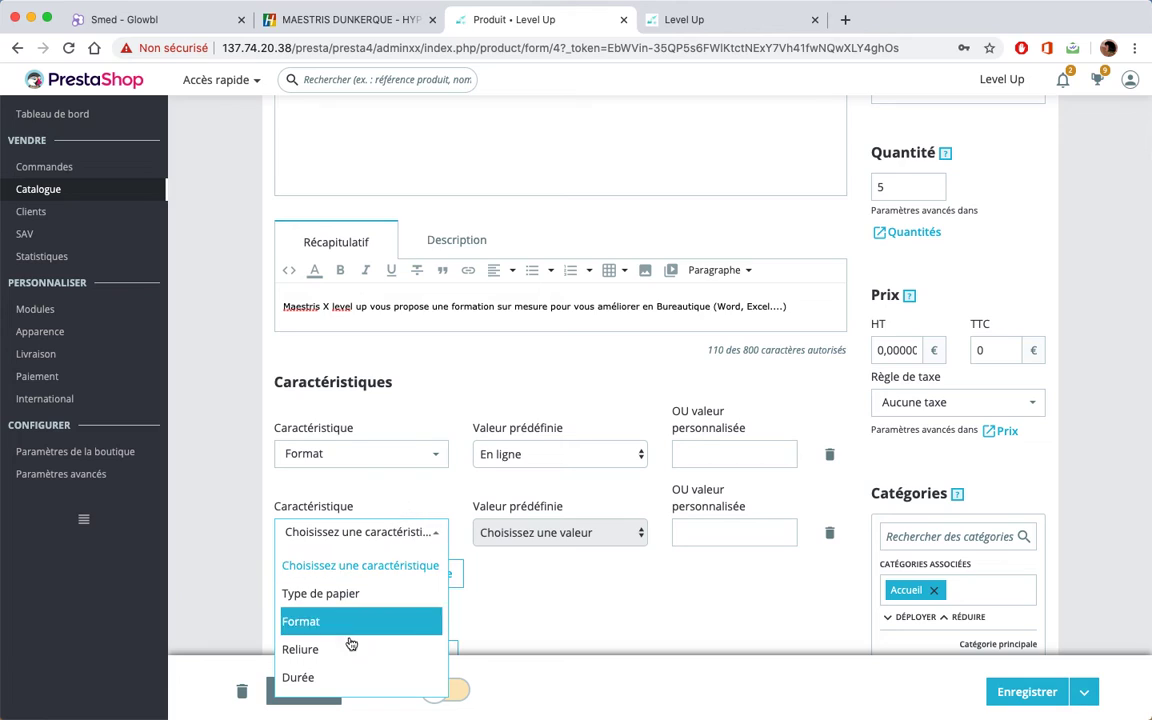
{"action": "left_click", "coordinate": [316, 679]}
{"action": "left_click", "coordinate": [505, 532]}
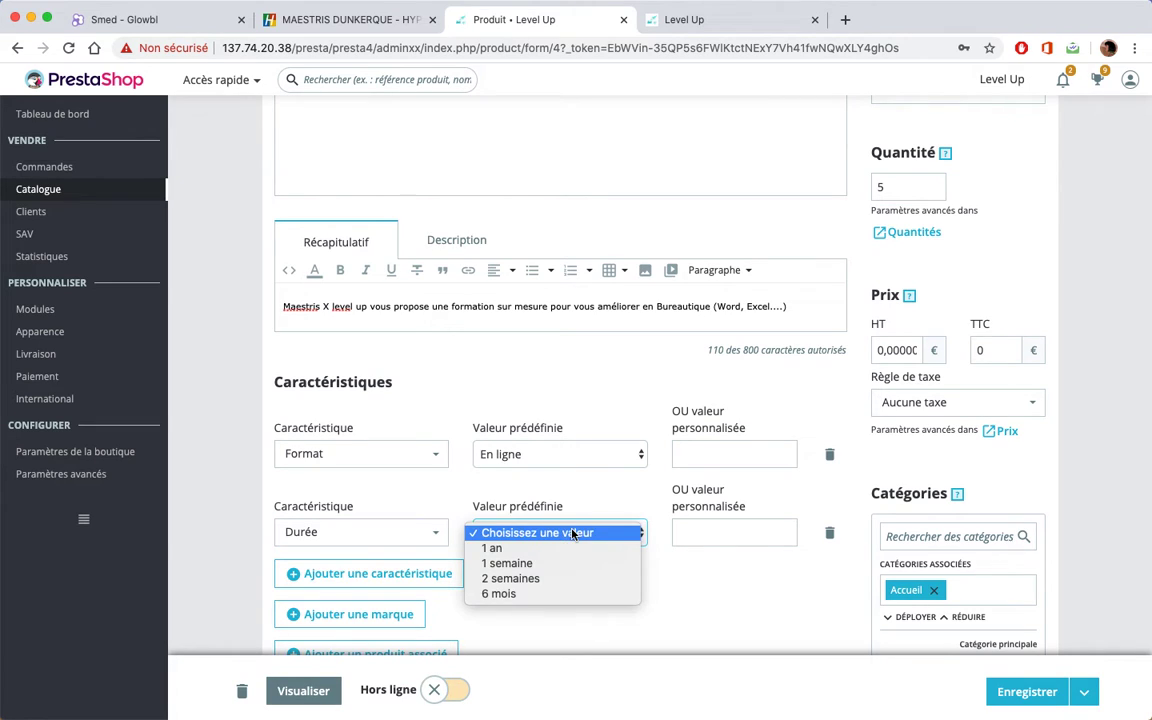
{"action": "left_click", "coordinate": [517, 569]}
- Add a brand to the product and choose Maestris
{"action": "scroll", "coordinate": [515, 563], "scroll_direction": "down", "scroll_amount": 3}
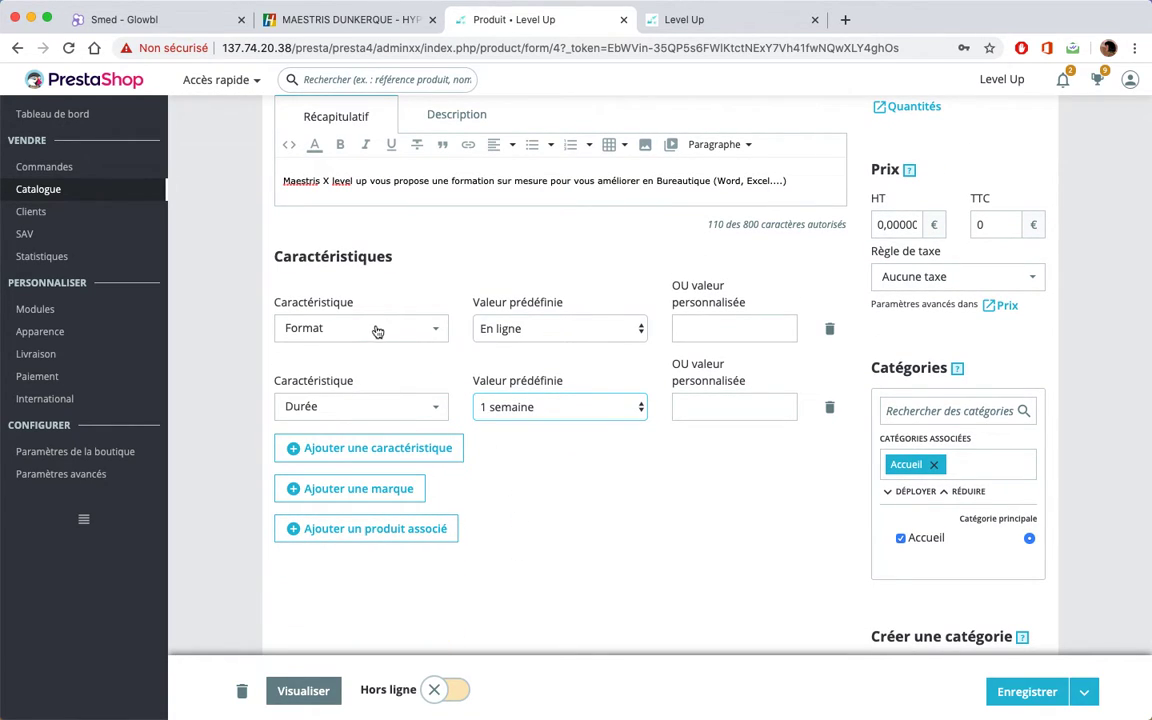
{"action": "left_click", "coordinate": [377, 488]}
{"action": "left_click", "coordinate": [380, 533]}
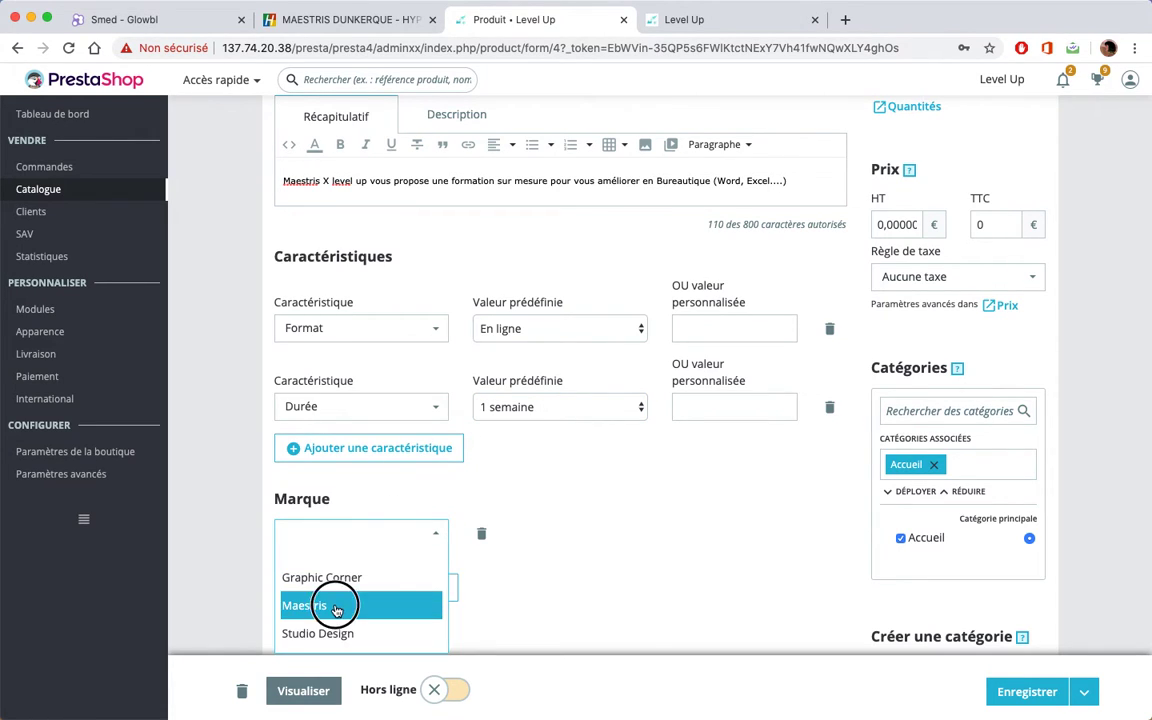
{"action": "left_click", "coordinate": [336, 606]}
- Add the associated product search field to the product sheet
{"action": "scroll", "coordinate": [500, 540], "scroll_direction": "down", "scroll_amount": 2}
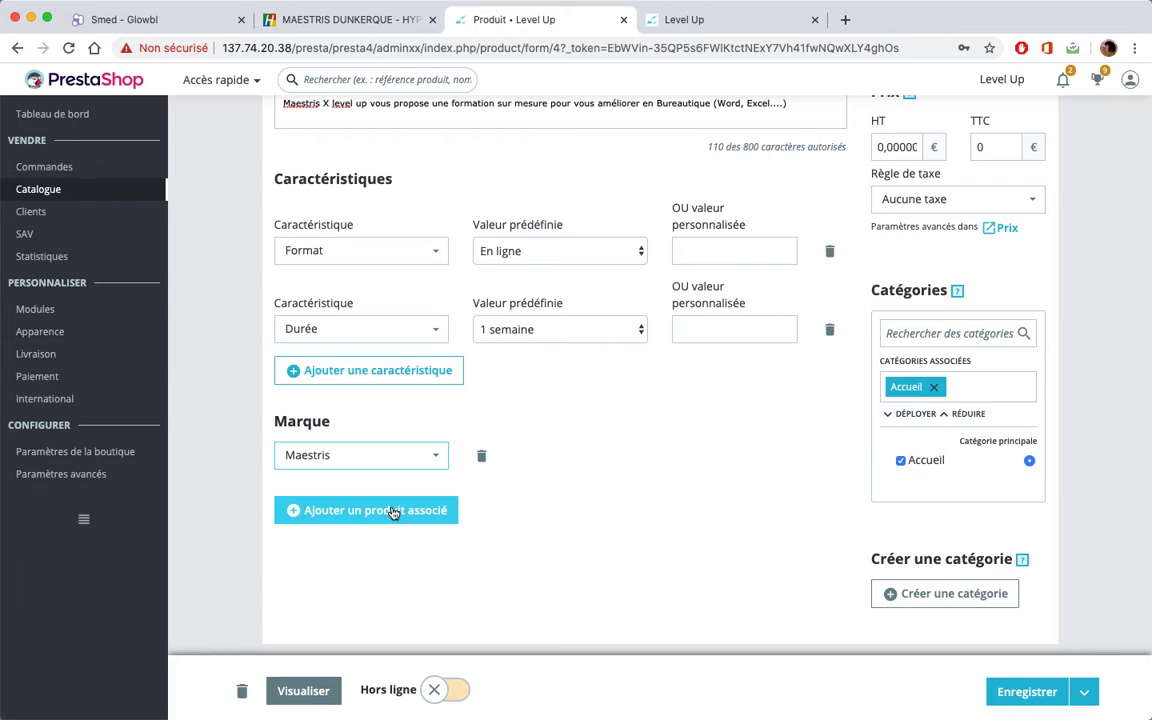
{"action": "left_click", "coordinate": [394, 512]}
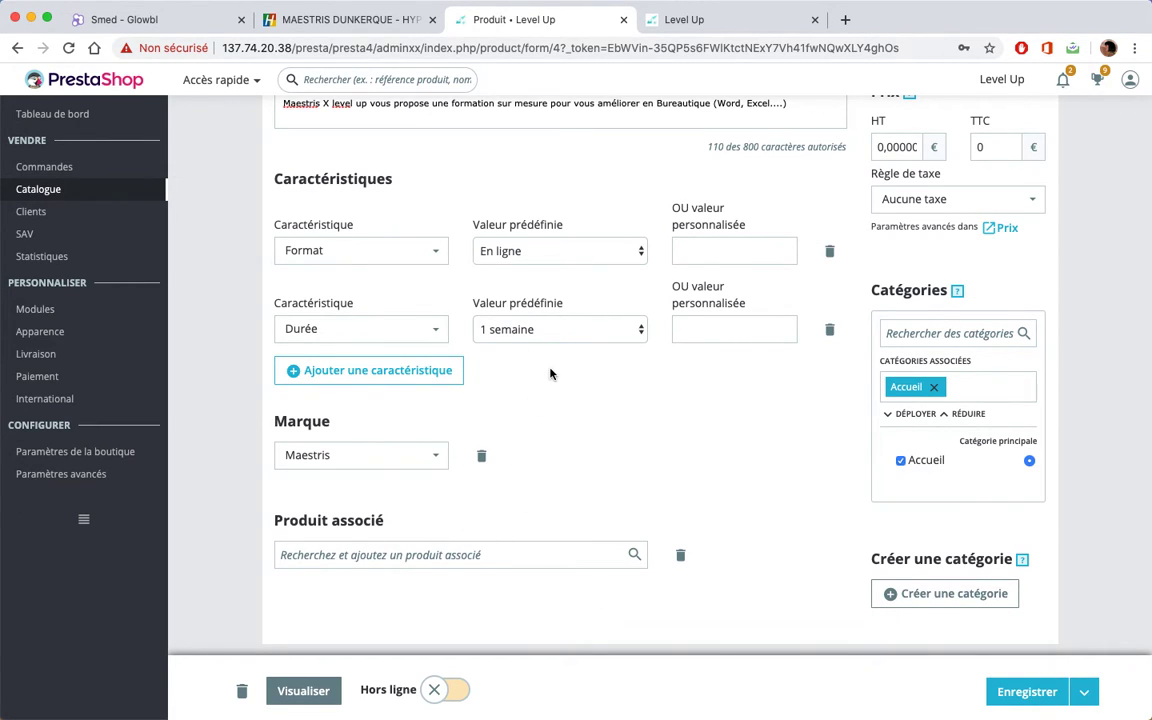
{"action": "scroll", "coordinate": [587, 198], "scroll_direction": "up", "scroll_amount": 3}
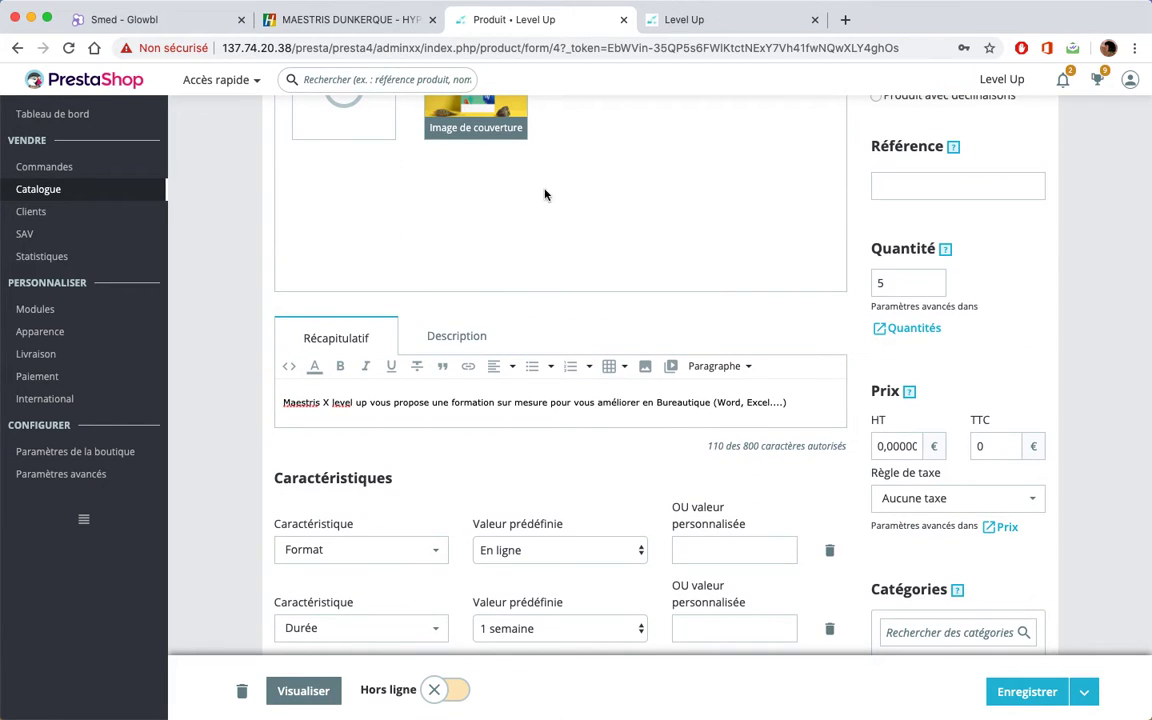
- Show the product's full description editor in place of the summary
{"action": "scroll", "coordinate": [586, 278], "scroll_direction": "up", "scroll_amount": 1}
{"action": "scroll", "coordinate": [584, 280], "scroll_direction": "down", "scroll_amount": 5}
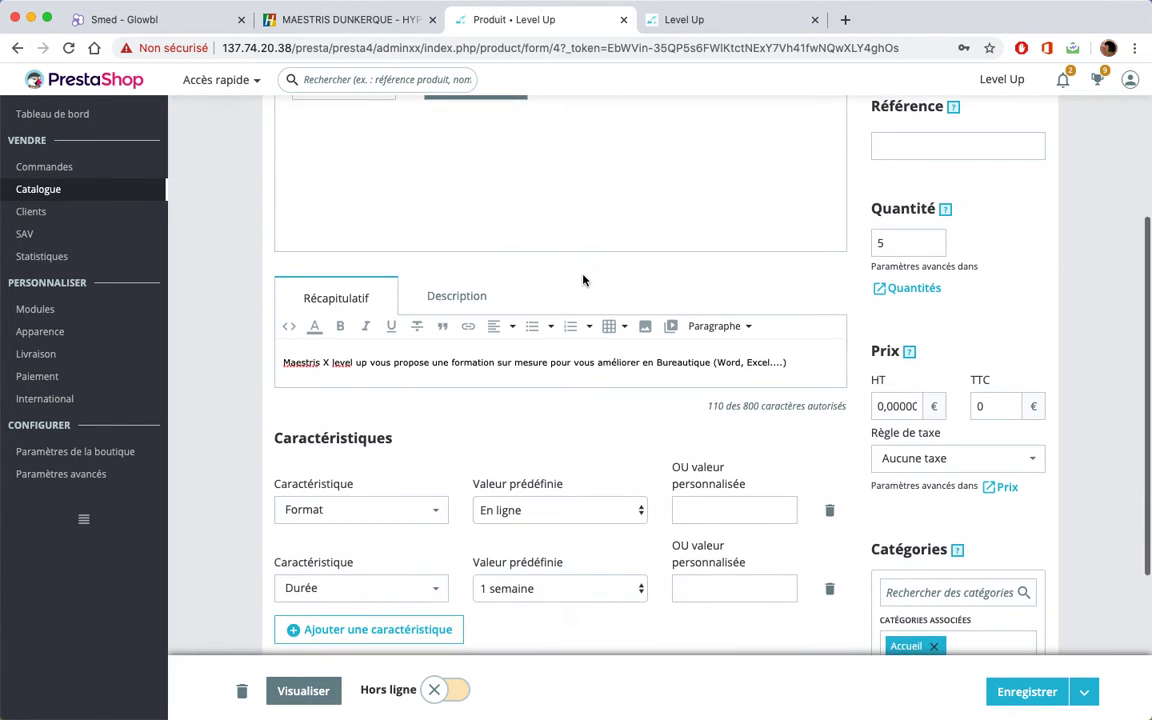
{"action": "scroll", "coordinate": [584, 280], "scroll_direction": "down", "scroll_amount": 3}
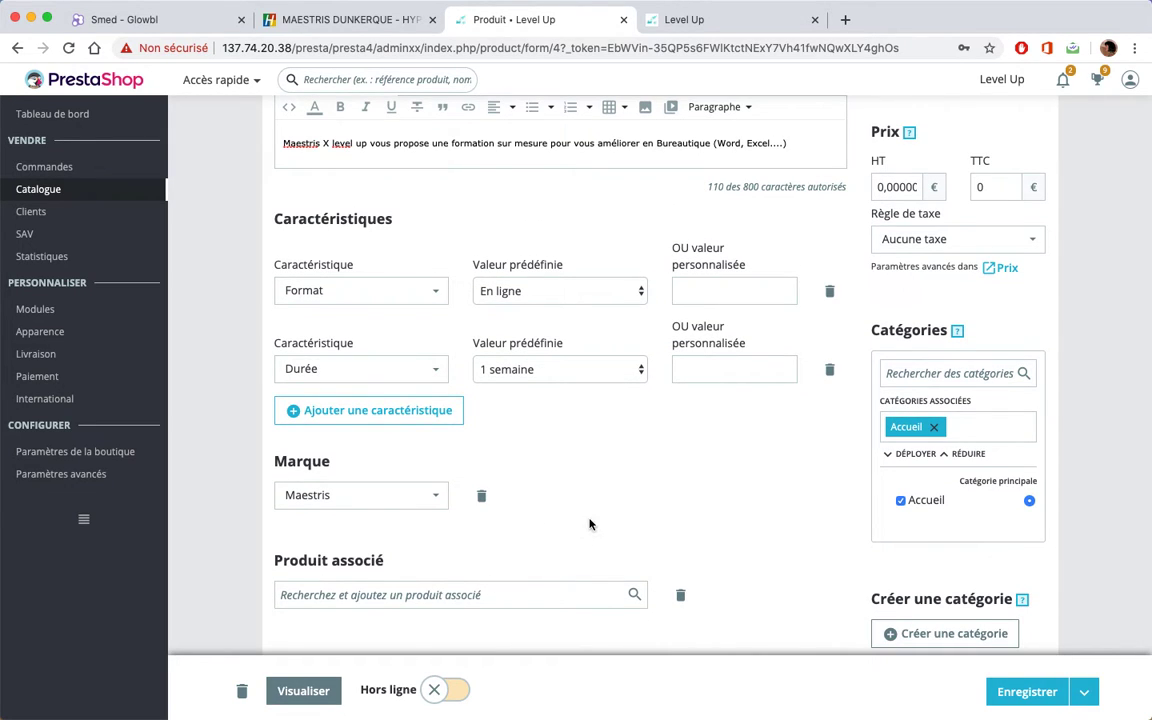
{"action": "scroll", "coordinate": [589, 524], "scroll_direction": "up", "scroll_amount": 3}
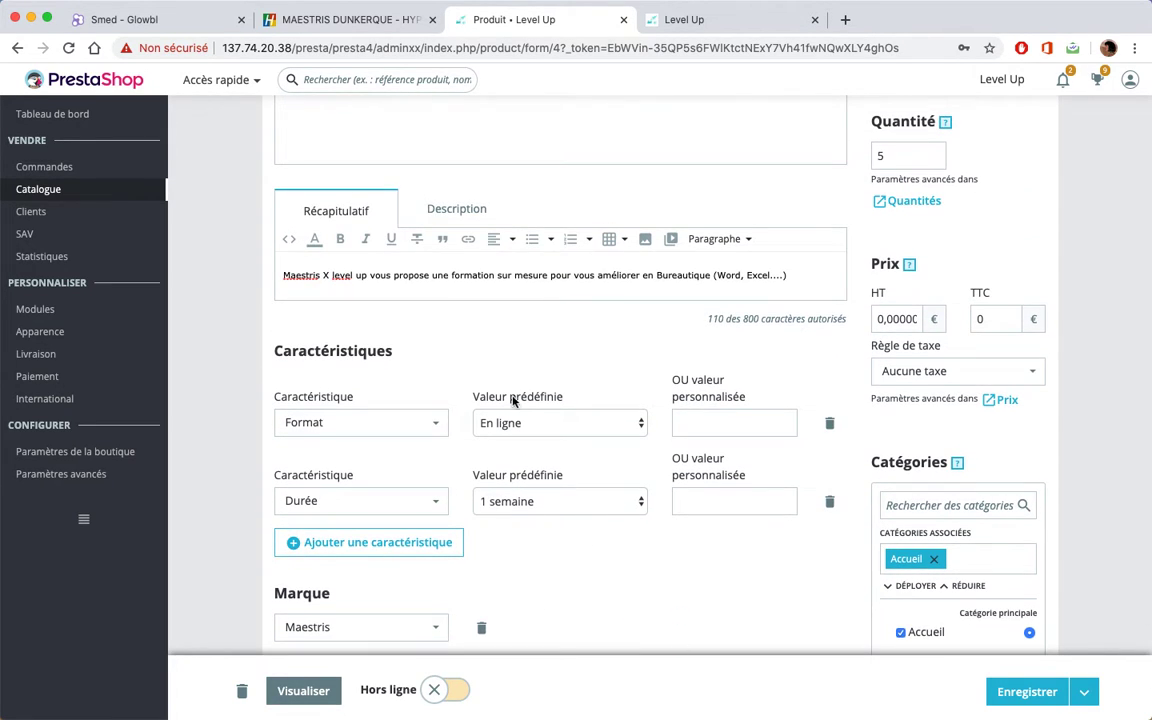
{"action": "left_click", "coordinate": [428, 207]}
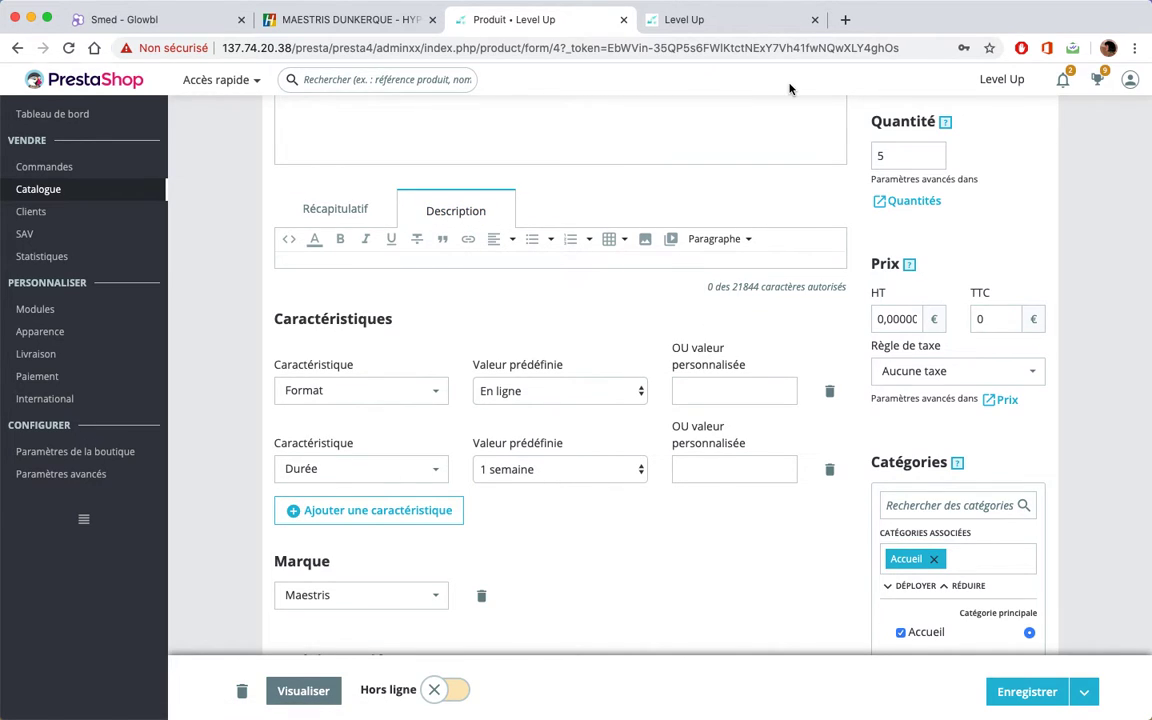
- Open the Google Docs document in a new browser tab and copy the training text from "Level up x maestris" through "Visio"
{"action": "key", "text": "super+t"}
{"action": "type", "text": "doc"}
{"action": "key", "text": "Return"}
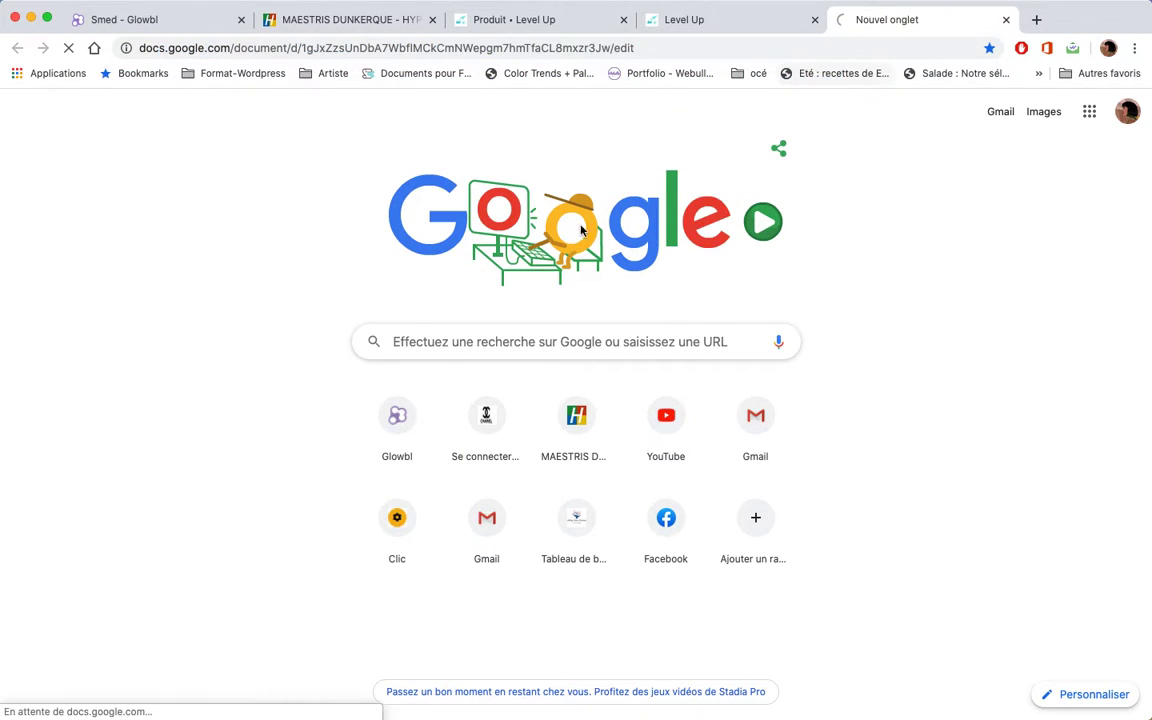
{"action": "scroll", "coordinate": [472, 303], "scroll_direction": "down", "scroll_amount": 10}
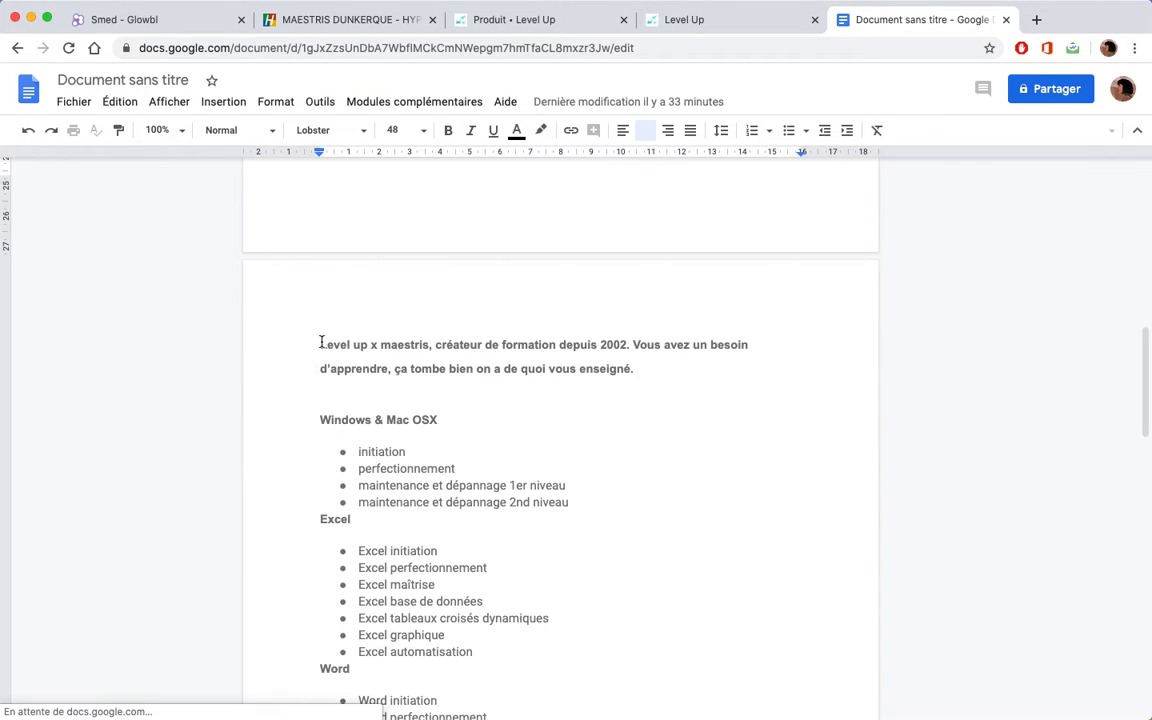
{"action": "left_click_drag", "start_coordinate": [321, 344], "coordinate": [380, 327]}
{"action": "scroll", "coordinate": [419, 445], "scroll_direction": "down", "scroll_amount": 10}
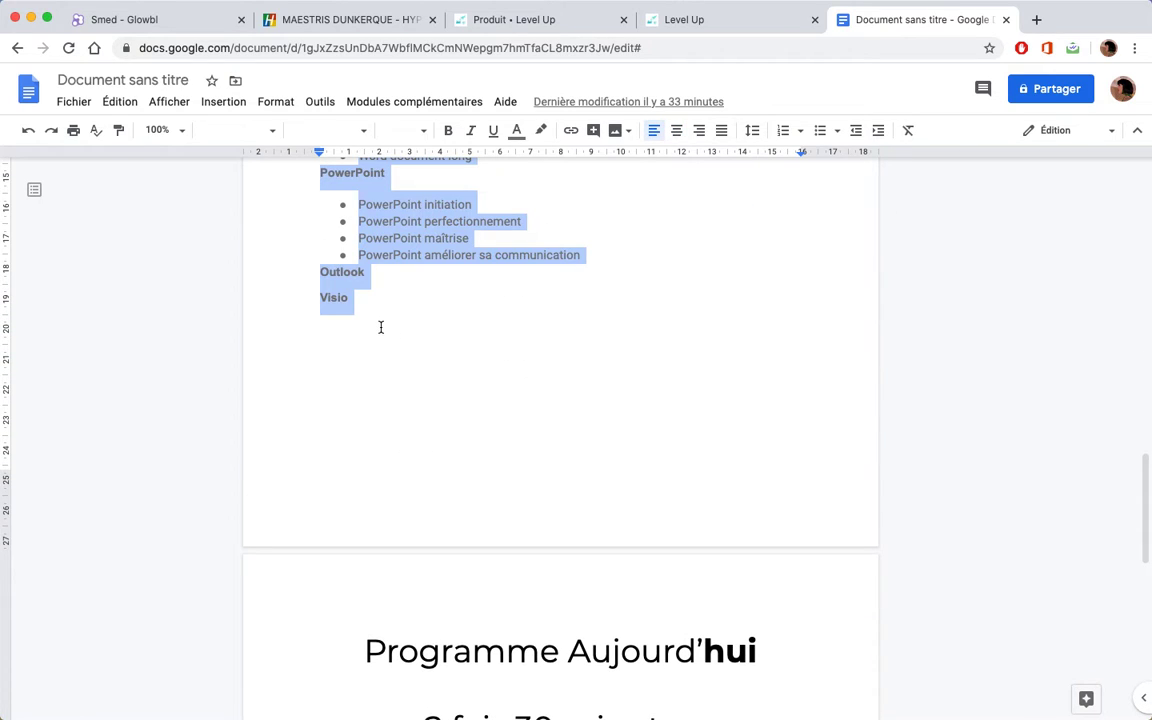
- Return to the PrestaShop product and paste the copied training text into its description
{"action": "left_click", "coordinate": [576, 19]}
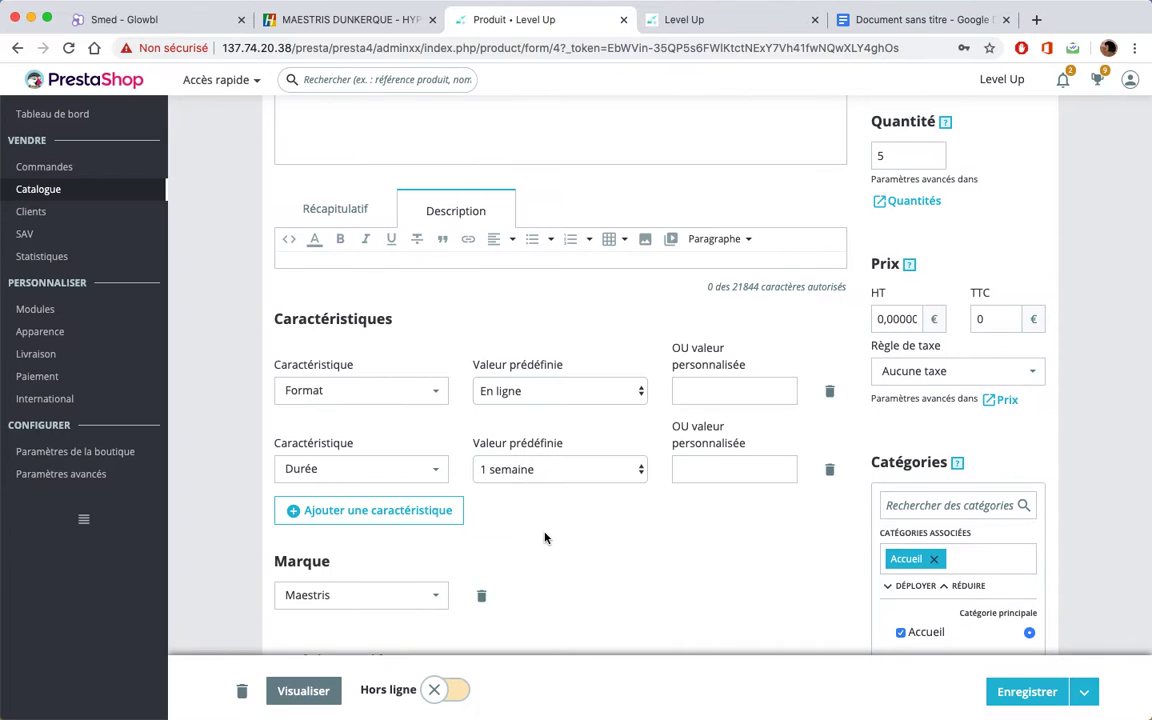
{"action": "left_click", "coordinate": [504, 258]}
{"action": "key", "text": "super+v"}
{"action": "scroll", "coordinate": [501, 392], "scroll_direction": "down", "scroll_amount": 2}
{"action": "scroll", "coordinate": [501, 390], "scroll_direction": "up", "scroll_amount": 2}
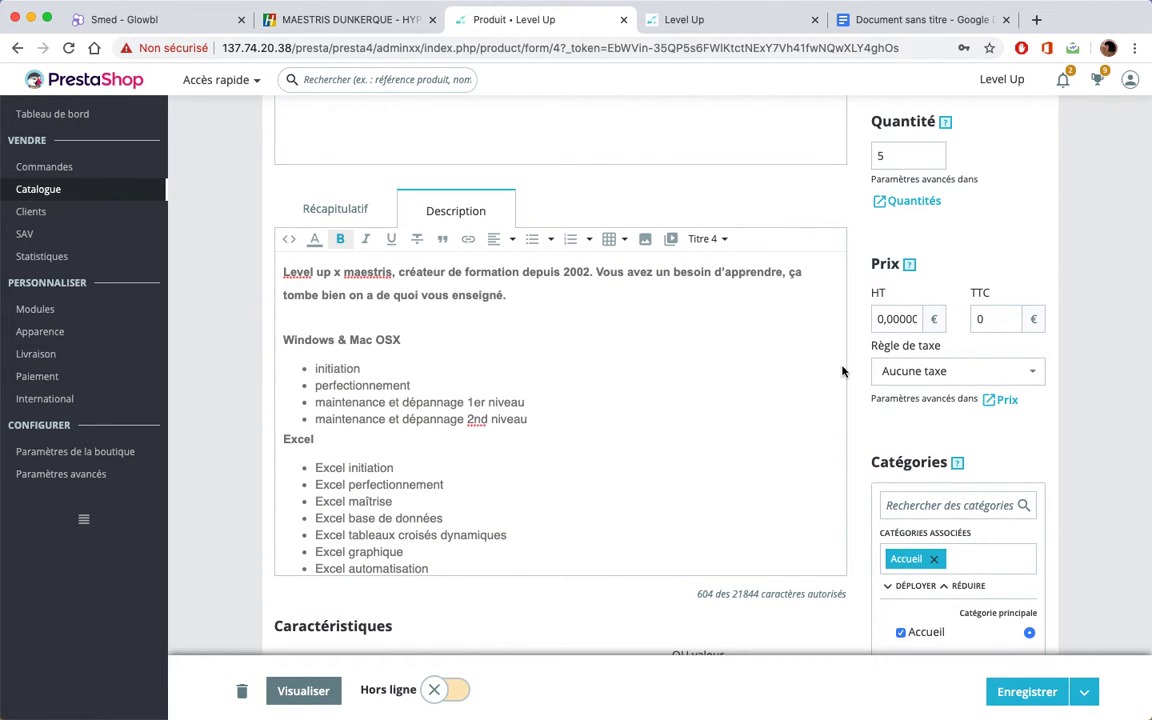
- Review the product's main settings: variations, reference, quantity, price, categories, description and features
{"action": "left_click", "coordinate": [890, 320]}
{"action": "left_click_drag", "start_coordinate": [873, 318], "coordinate": [972, 334]}
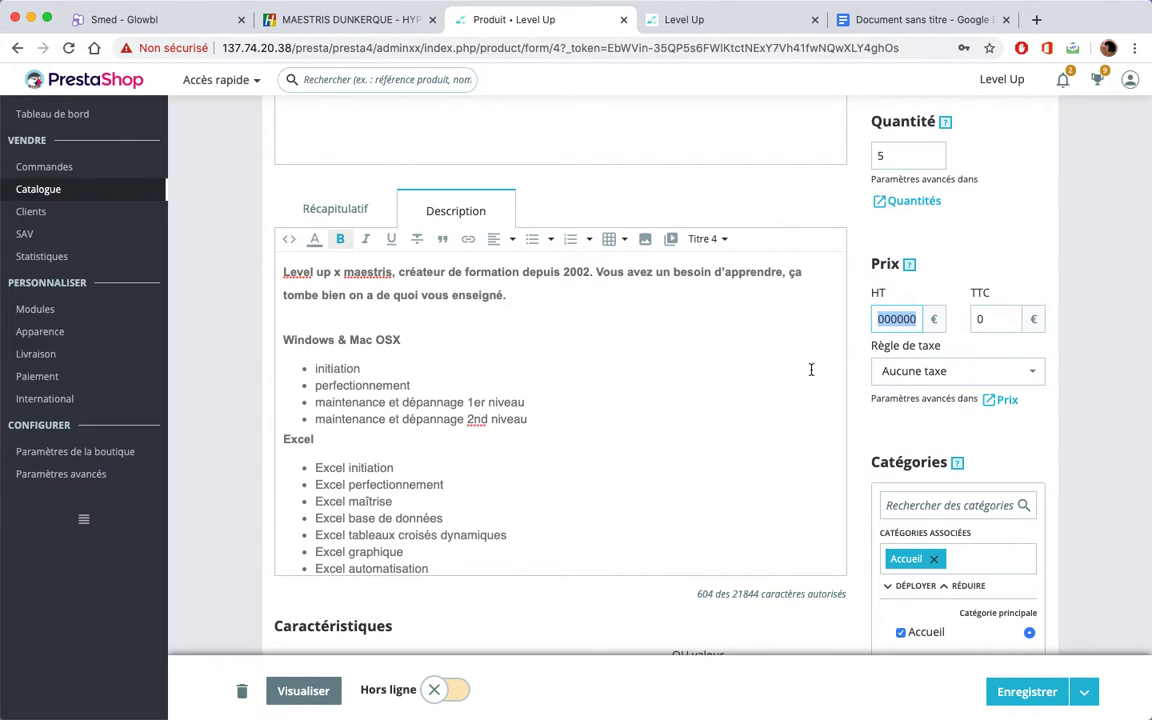
{"action": "scroll", "coordinate": [943, 353], "scroll_direction": "up", "scroll_amount": 5}
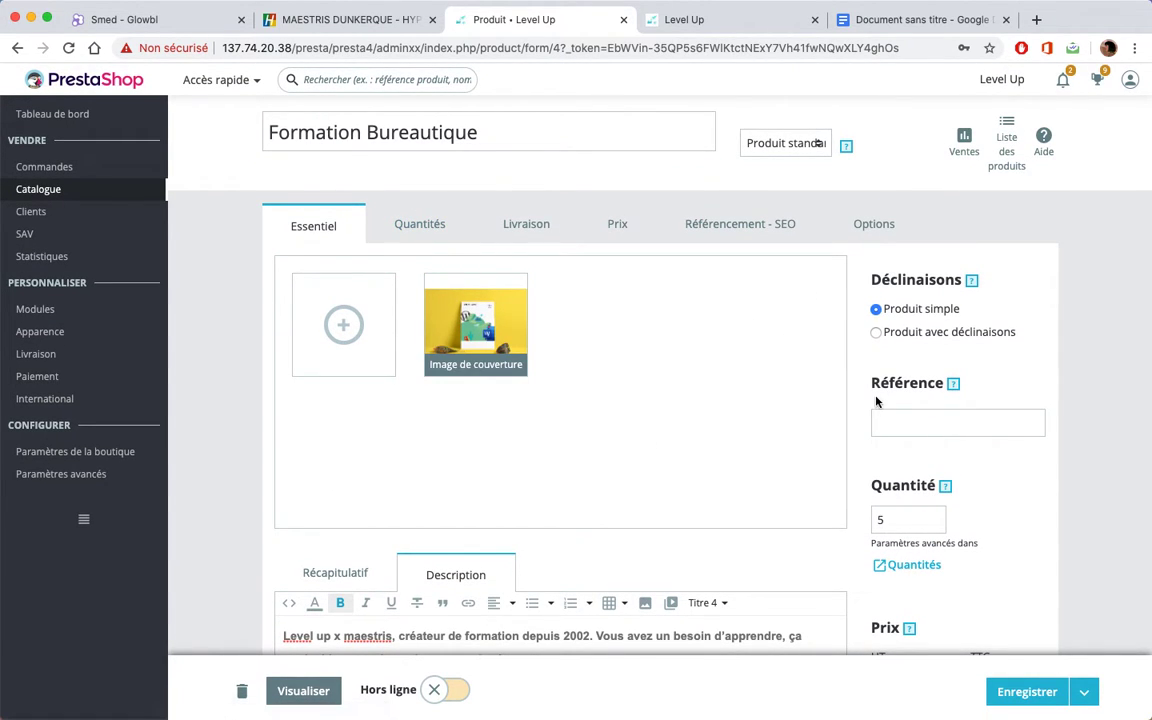
{"action": "scroll", "coordinate": [877, 402], "scroll_direction": "down", "scroll_amount": 2}
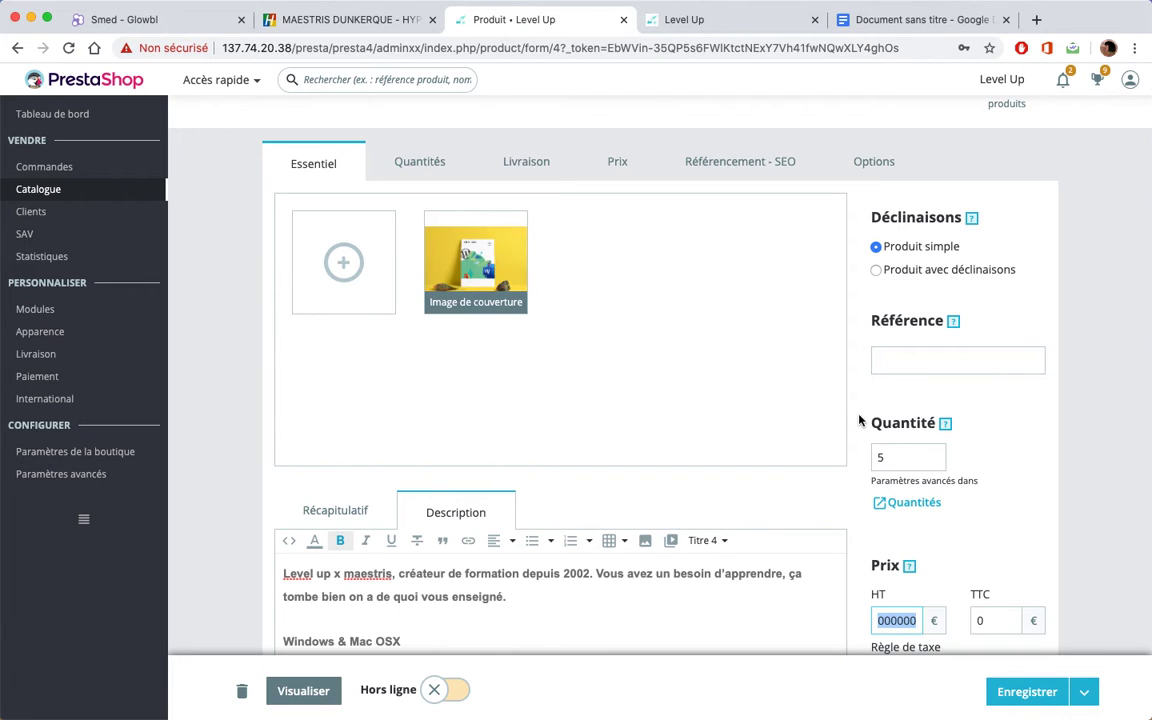
{"action": "scroll", "coordinate": [861, 418], "scroll_direction": "down", "scroll_amount": 2}
{"action": "scroll", "coordinate": [835, 518], "scroll_direction": "down", "scroll_amount": 5}
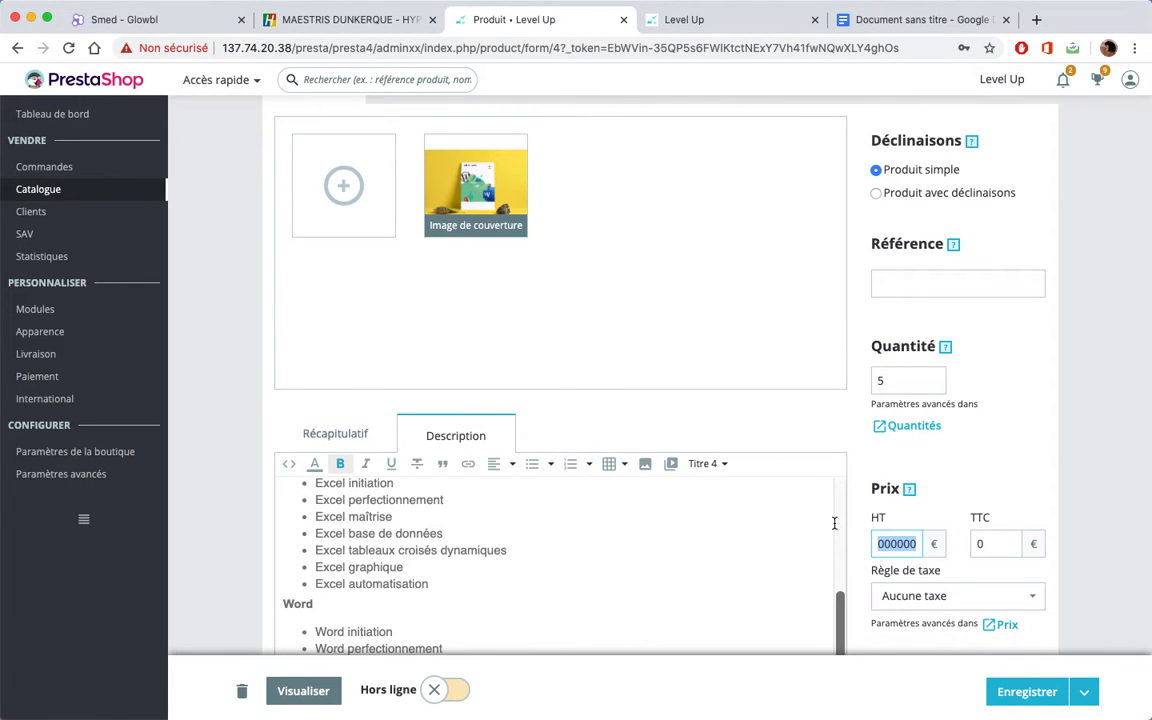
{"action": "scroll", "coordinate": [850, 490], "scroll_direction": "down", "scroll_amount": 2}
{"action": "scroll", "coordinate": [885, 540], "scroll_direction": "down", "scroll_amount": 3}
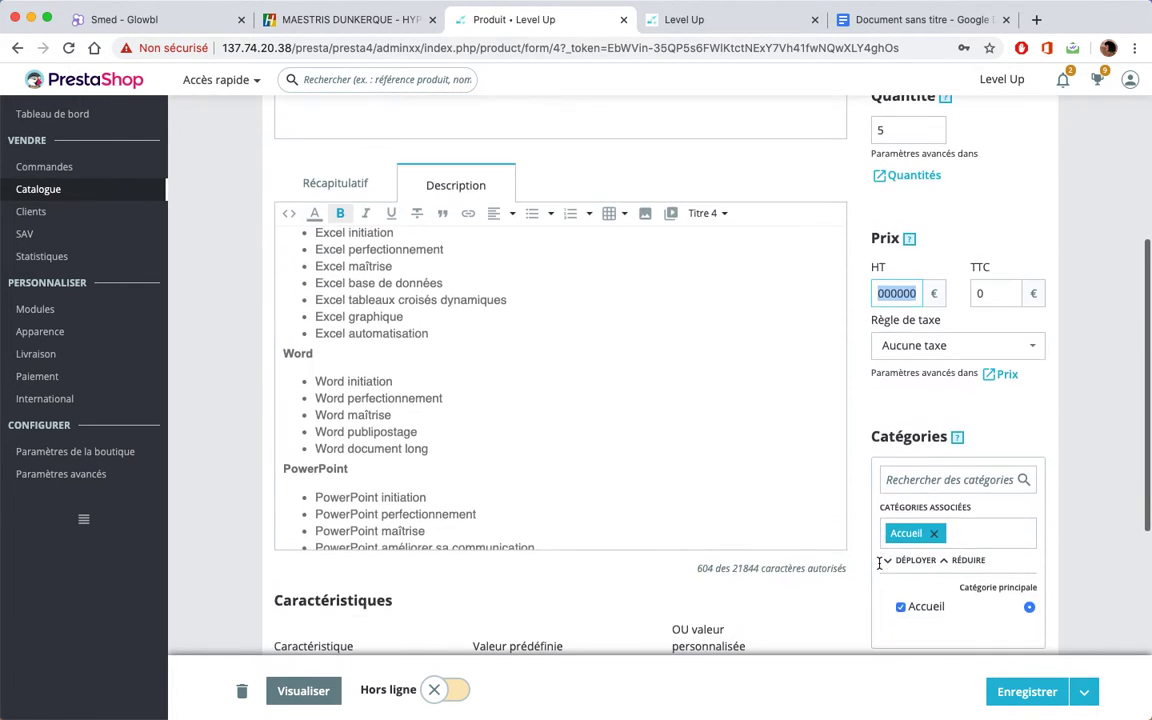
{"action": "scroll", "coordinate": [864, 452], "scroll_direction": "down", "scroll_amount": 4}
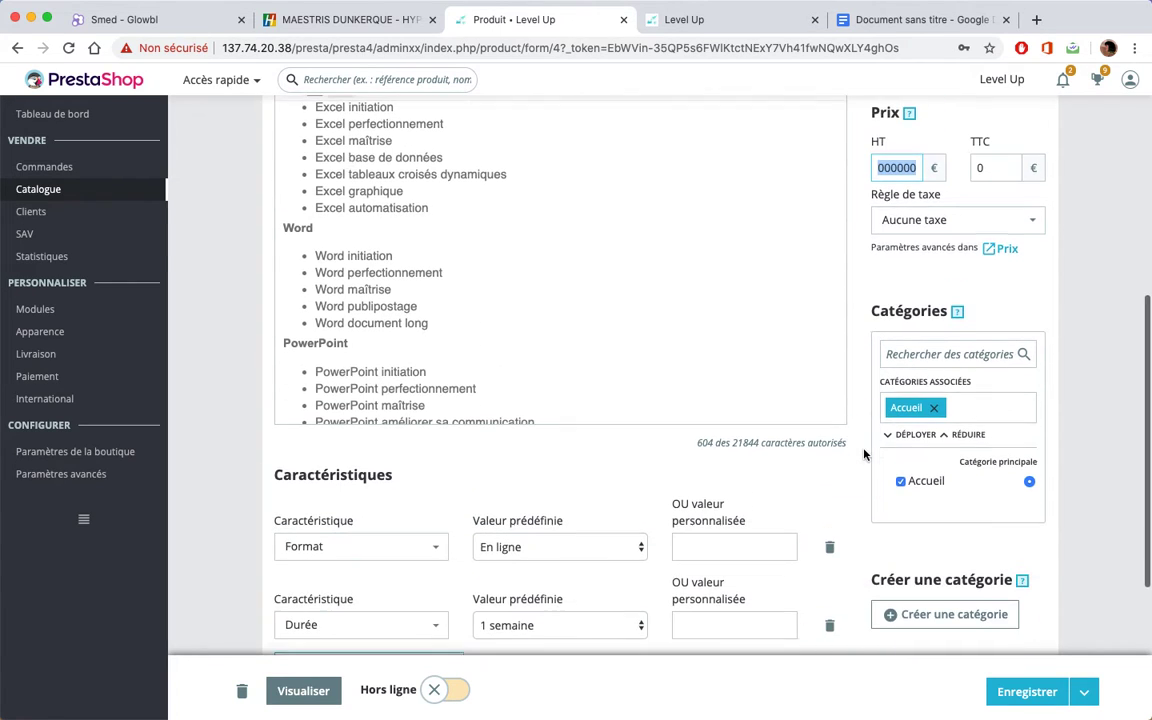
{"action": "scroll", "coordinate": [864, 455], "scroll_direction": "down", "scroll_amount": 2}
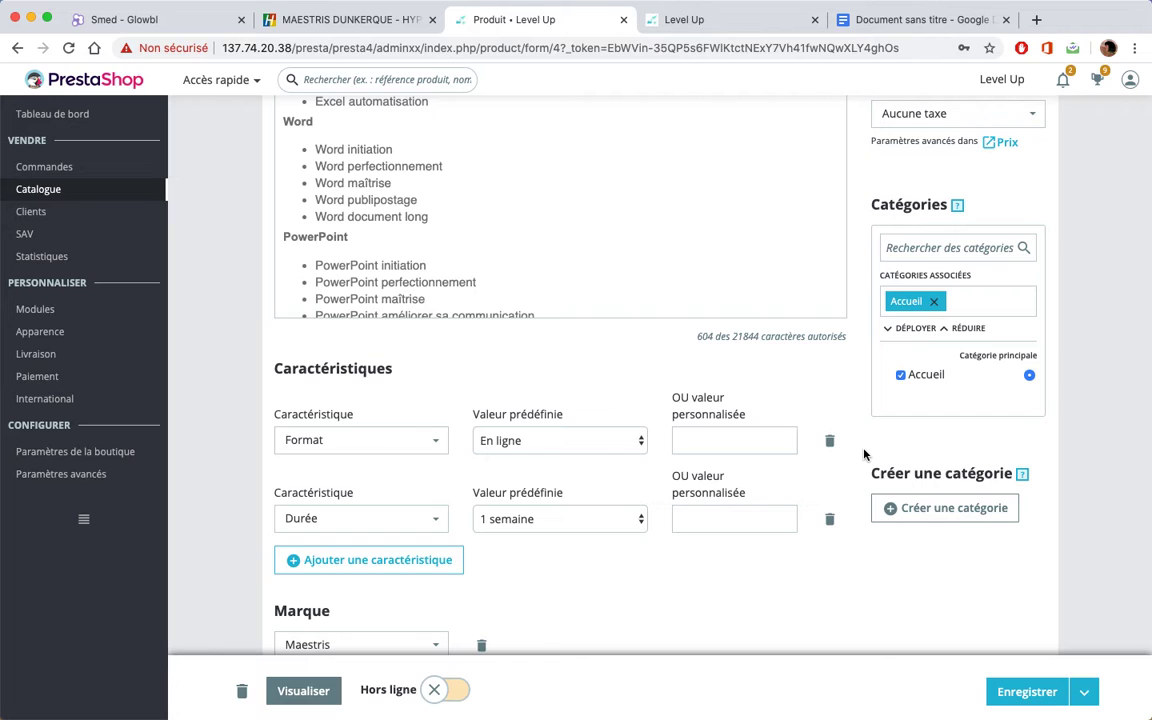
{"action": "scroll", "coordinate": [864, 455], "scroll_direction": "up", "scroll_amount": 11}
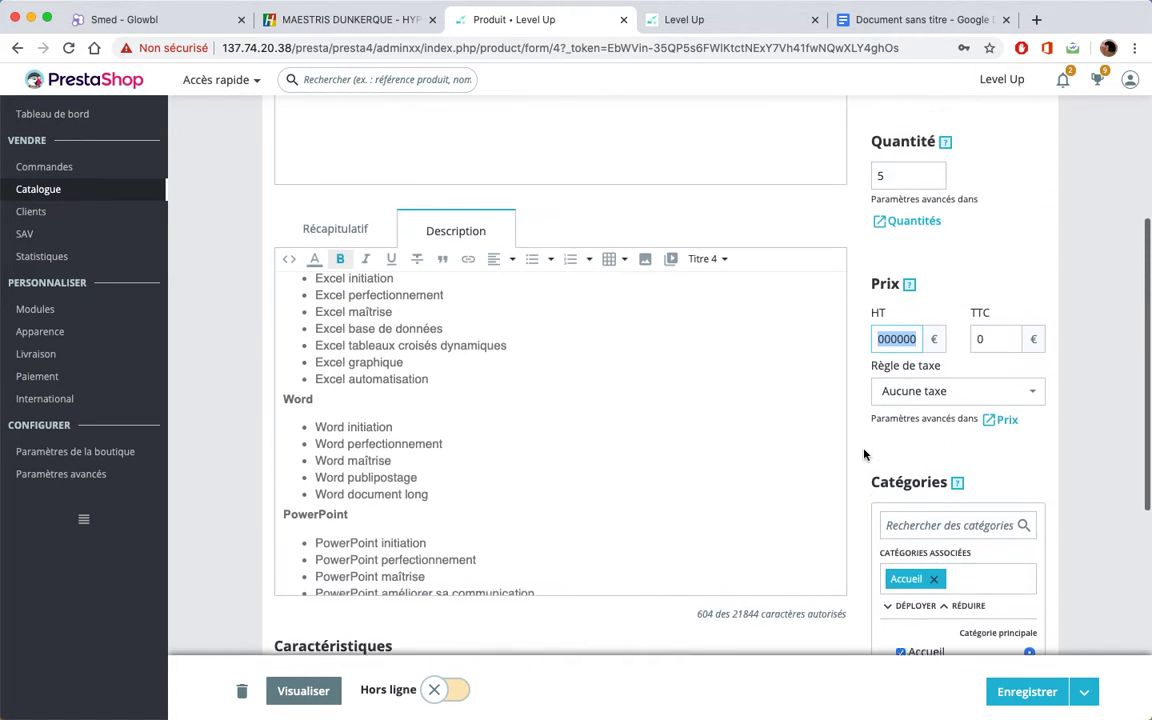
{"action": "scroll", "coordinate": [864, 455], "scroll_direction": "up", "scroll_amount": 5}
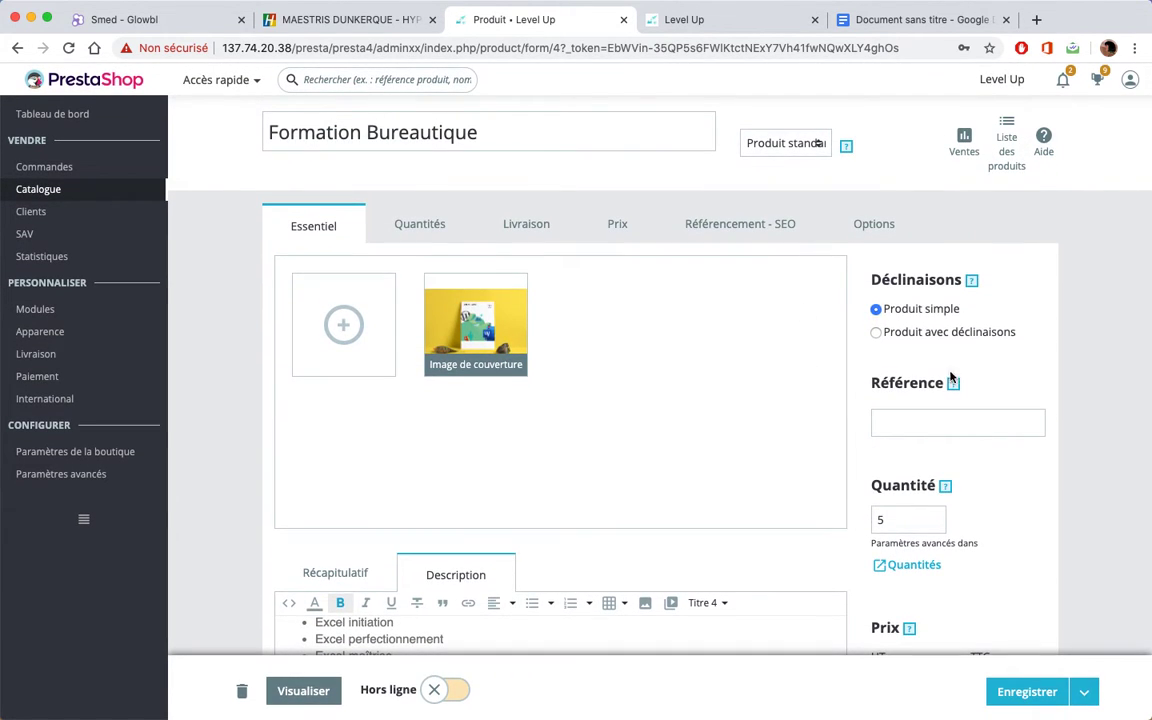
- Set the low stock level to 1 in the product's stock alerts
{"action": "left_click", "coordinate": [417, 226]}
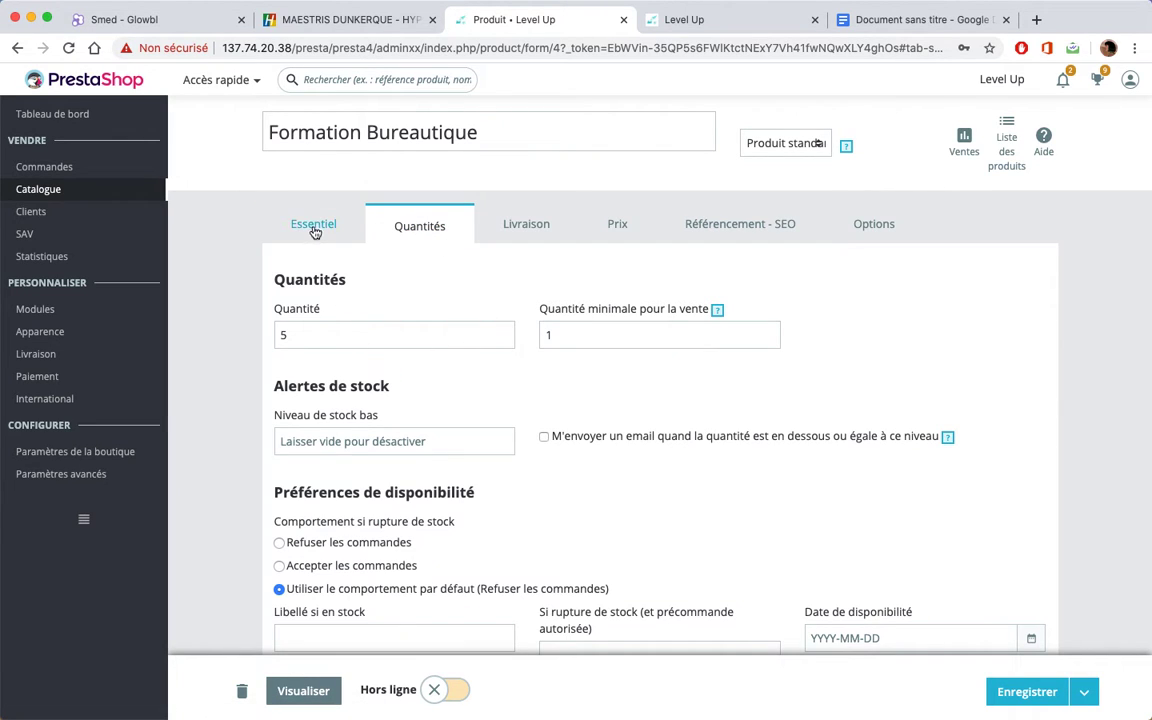
{"action": "left_click", "coordinate": [284, 210]}
{"action": "scroll", "coordinate": [855, 423], "scroll_direction": "down", "scroll_amount": 1}
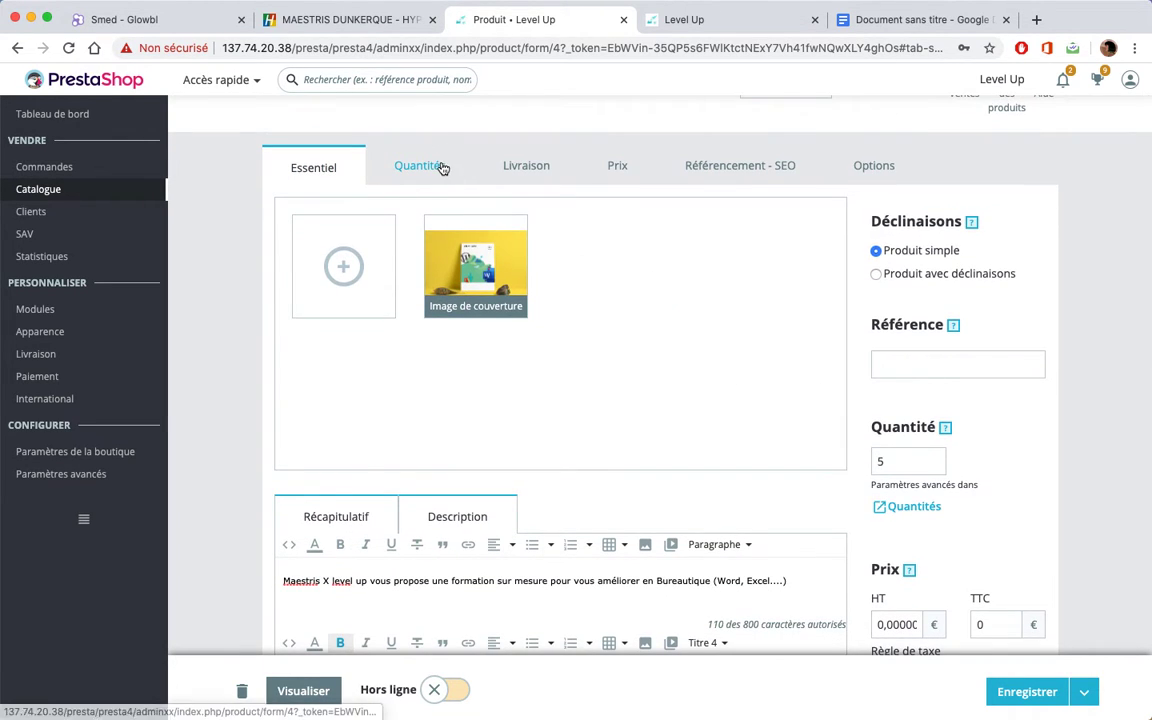
{"action": "left_click", "coordinate": [441, 166]}
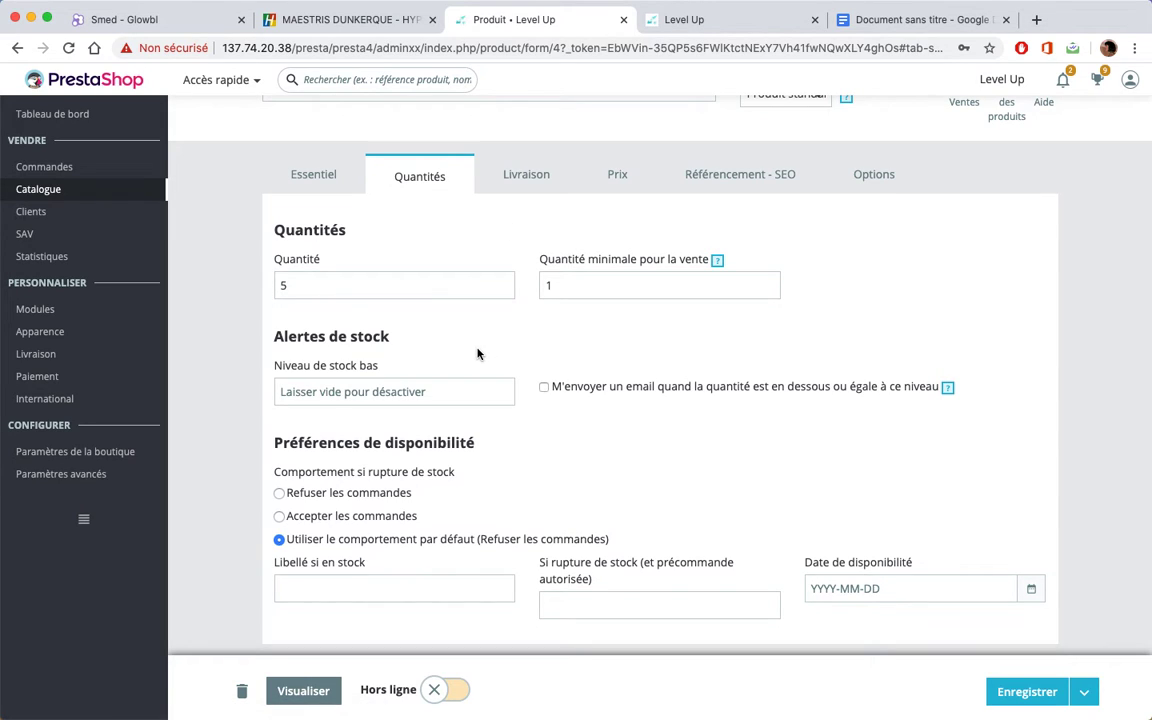
{"action": "left_click", "coordinate": [398, 391]}
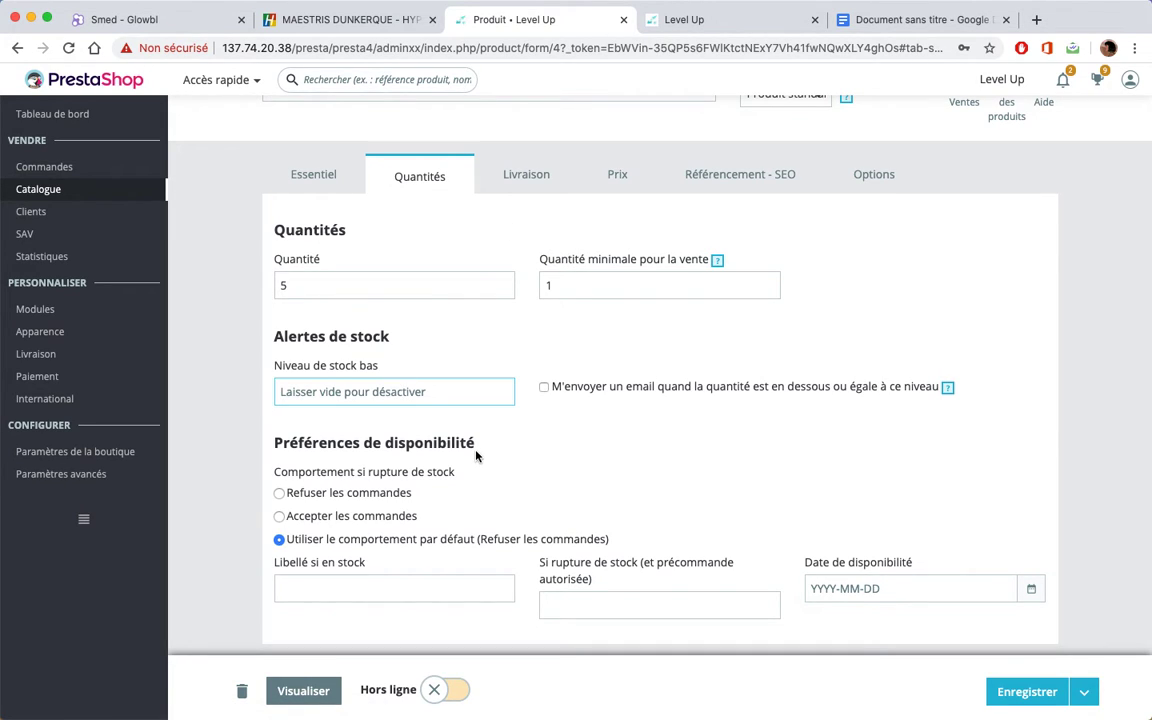
{"action": "type", "text": "1"}
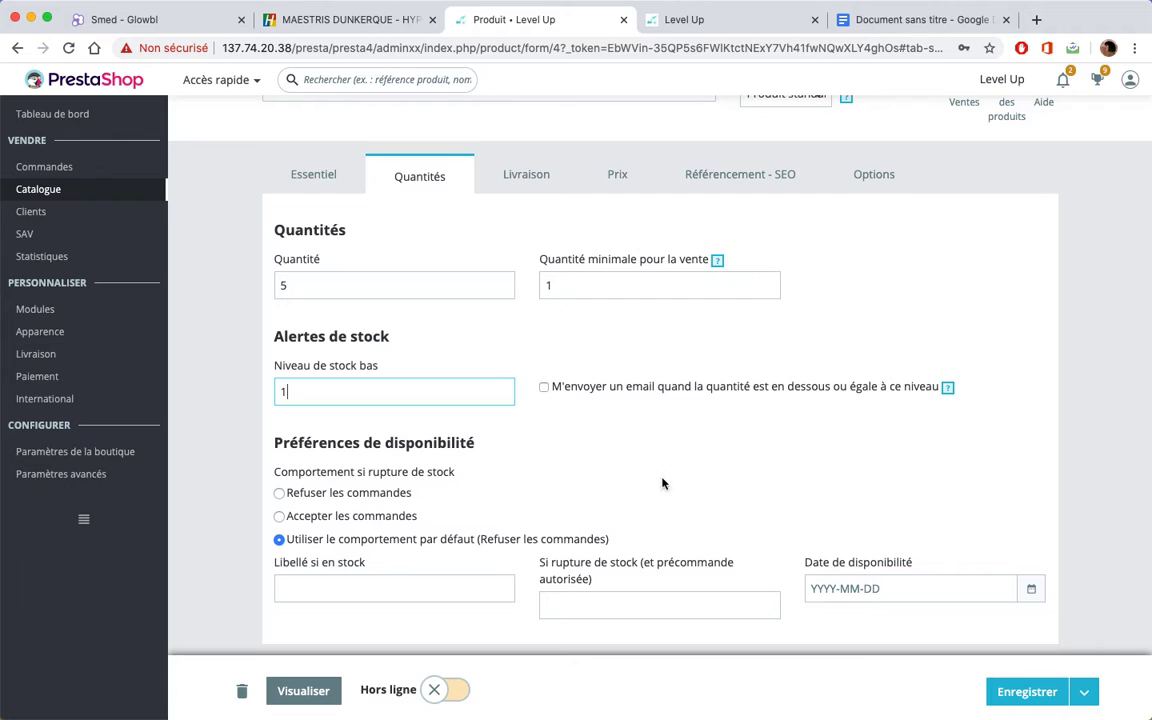
{"action": "key", "text": "BackSpace"}
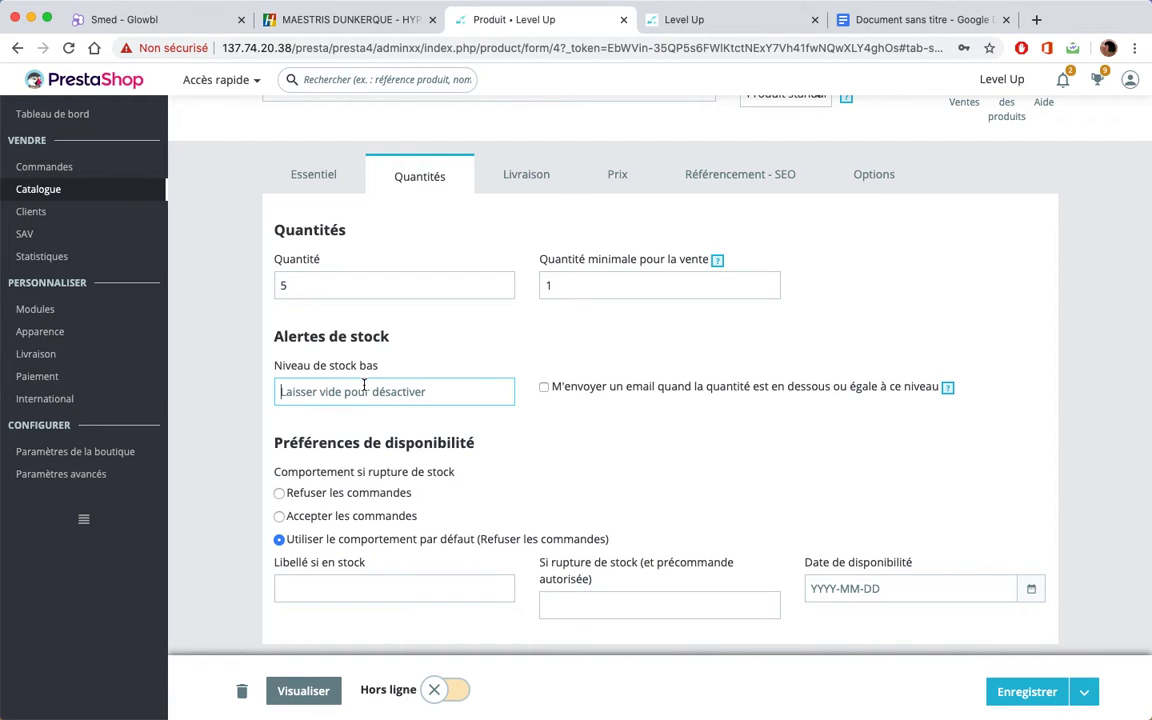
{"action": "type", "text": "1"}
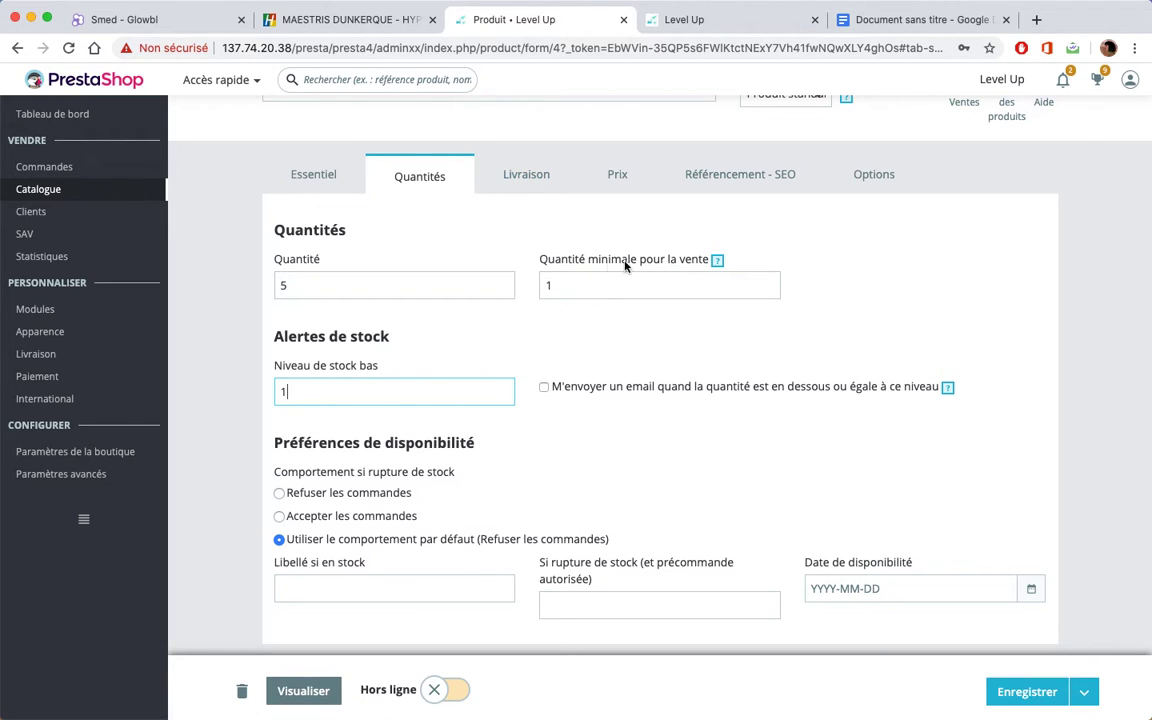
- Examine the product's delivery settings: package dimensions, delivery time, shipping fees and available carriers
{"action": "left_click", "coordinate": [518, 175]}
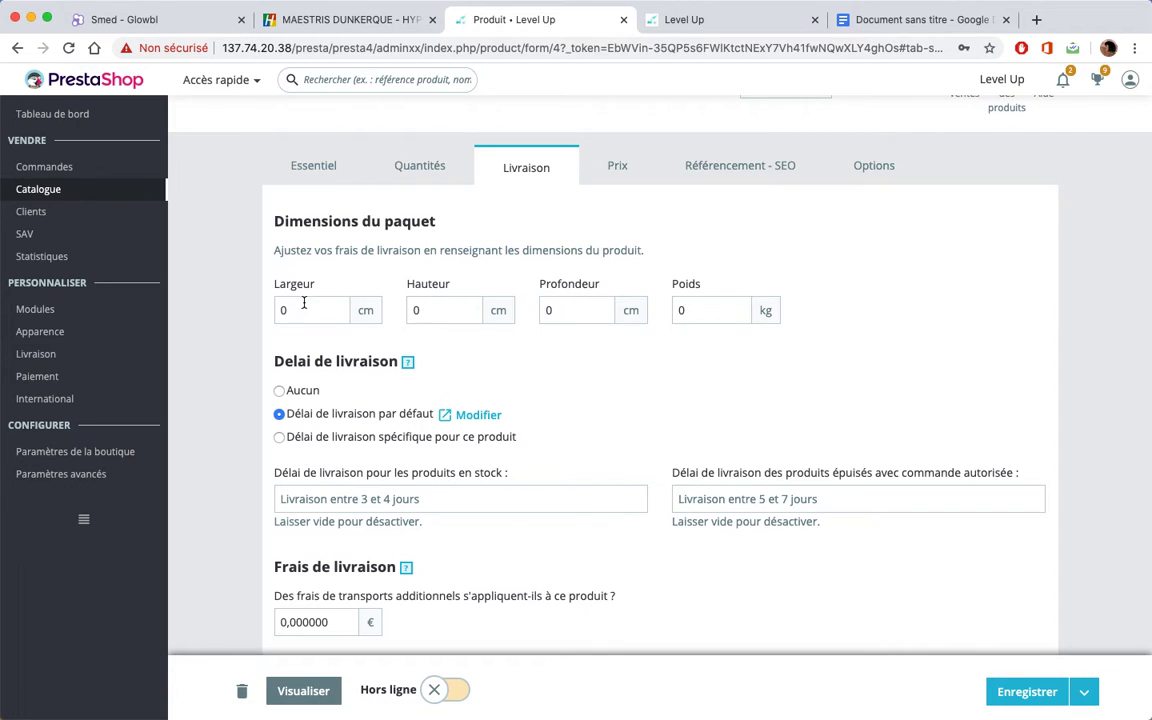
{"action": "scroll", "coordinate": [309, 307], "scroll_direction": "down", "scroll_amount": 1}
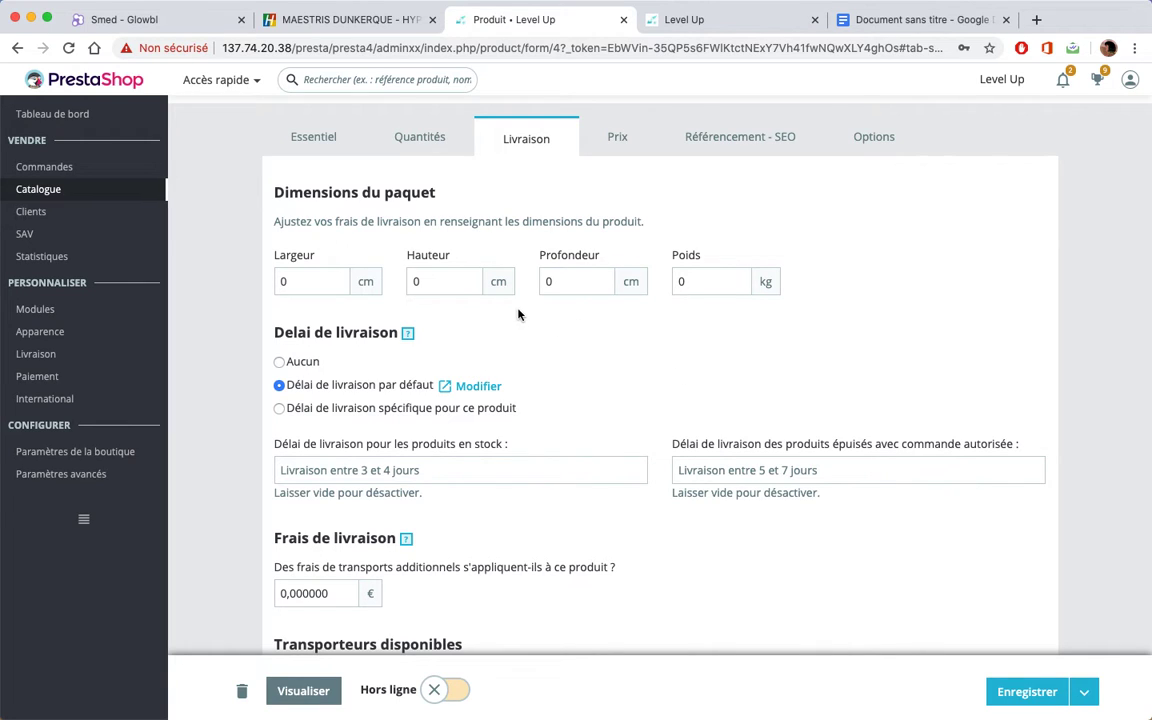
{"action": "scroll", "coordinate": [665, 431], "scroll_direction": "down", "scroll_amount": 3}
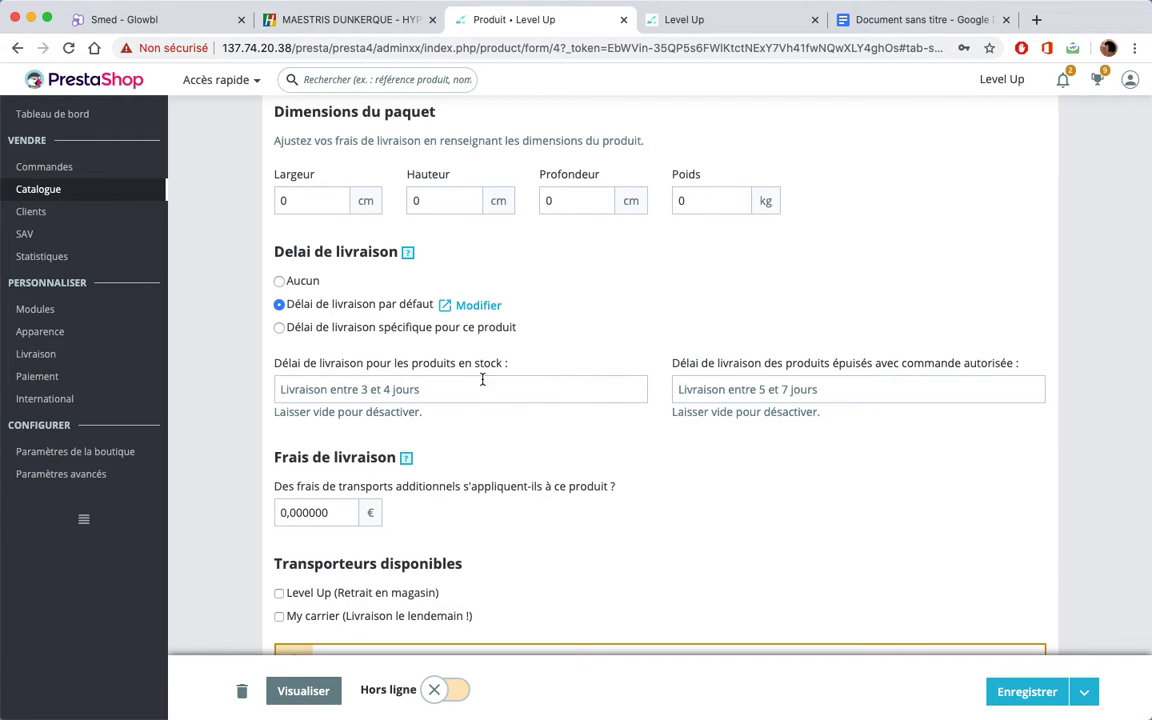
{"action": "scroll", "coordinate": [566, 430], "scroll_direction": "down", "scroll_amount": 2}
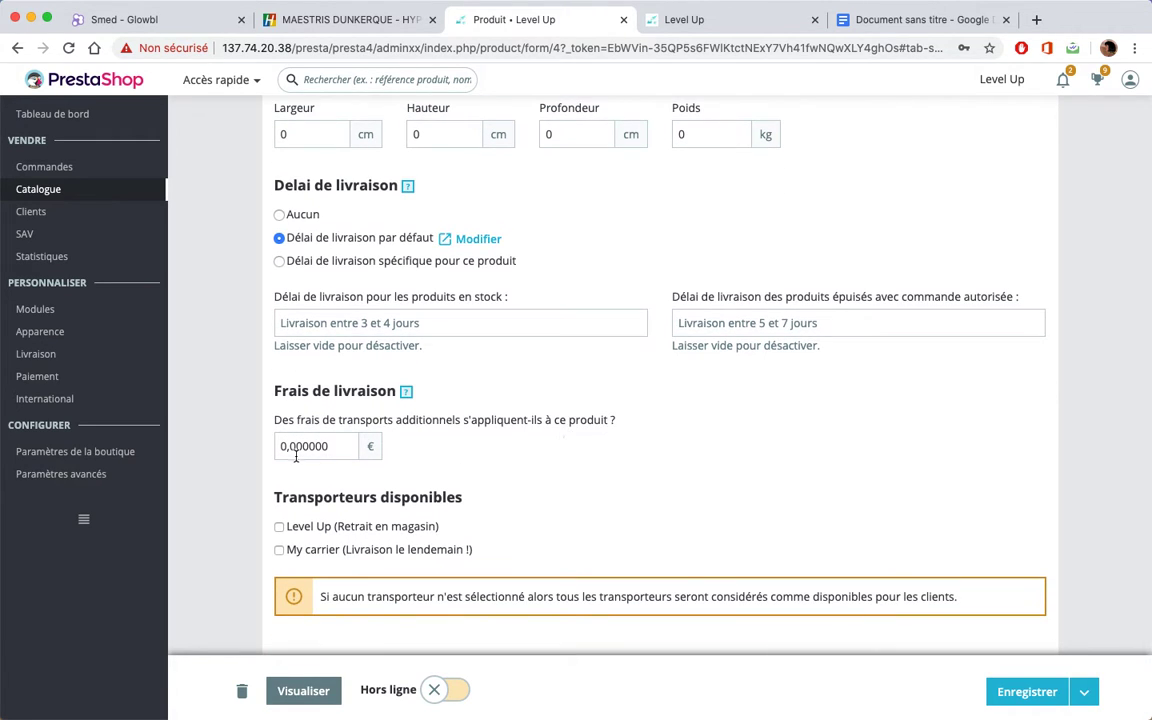
{"action": "scroll", "coordinate": [487, 563], "scroll_direction": "down", "scroll_amount": 1}
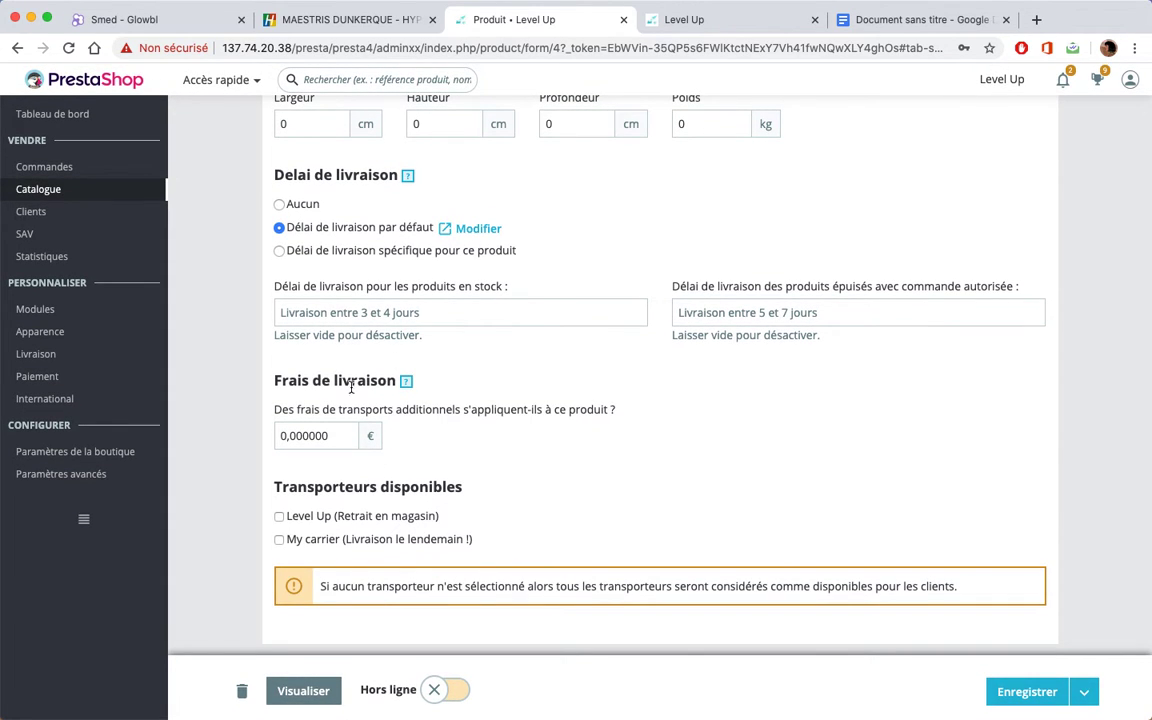
{"action": "scroll", "coordinate": [318, 372], "scroll_direction": "up", "scroll_amount": 5}
- Set the product's pre-tax price to 200 € and apply the tax rule "FR Taux standard (20%)"
{"action": "left_click", "coordinate": [627, 224]}
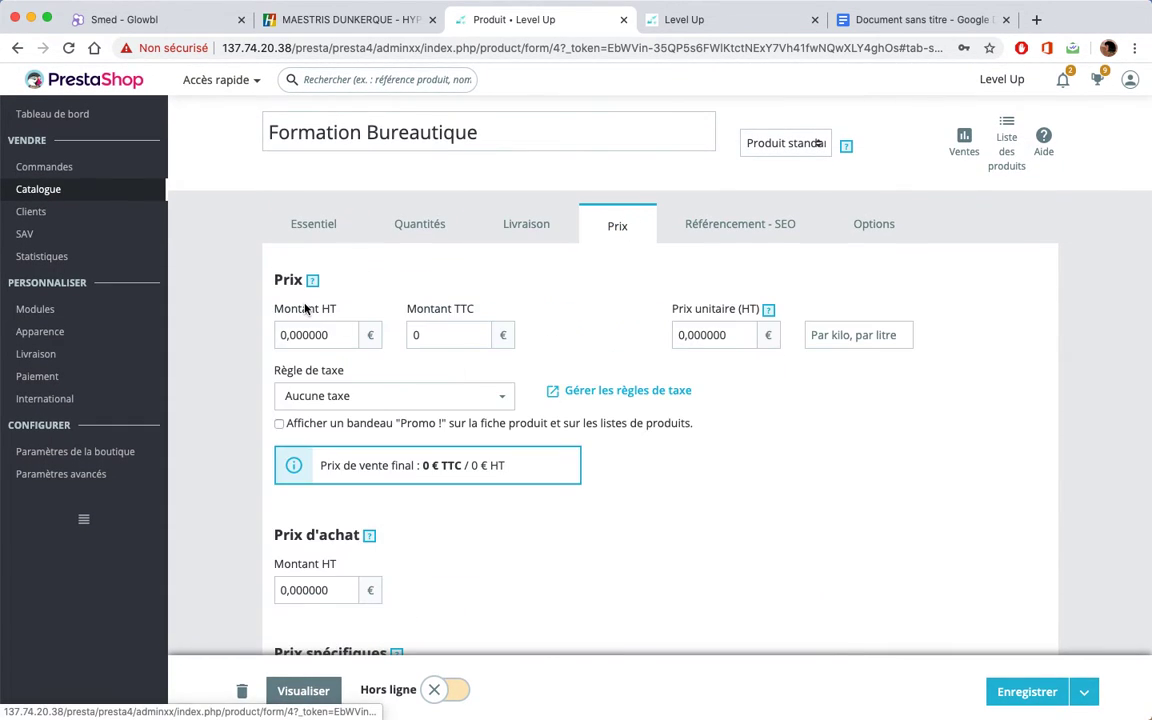
{"action": "left_click", "coordinate": [342, 333]}
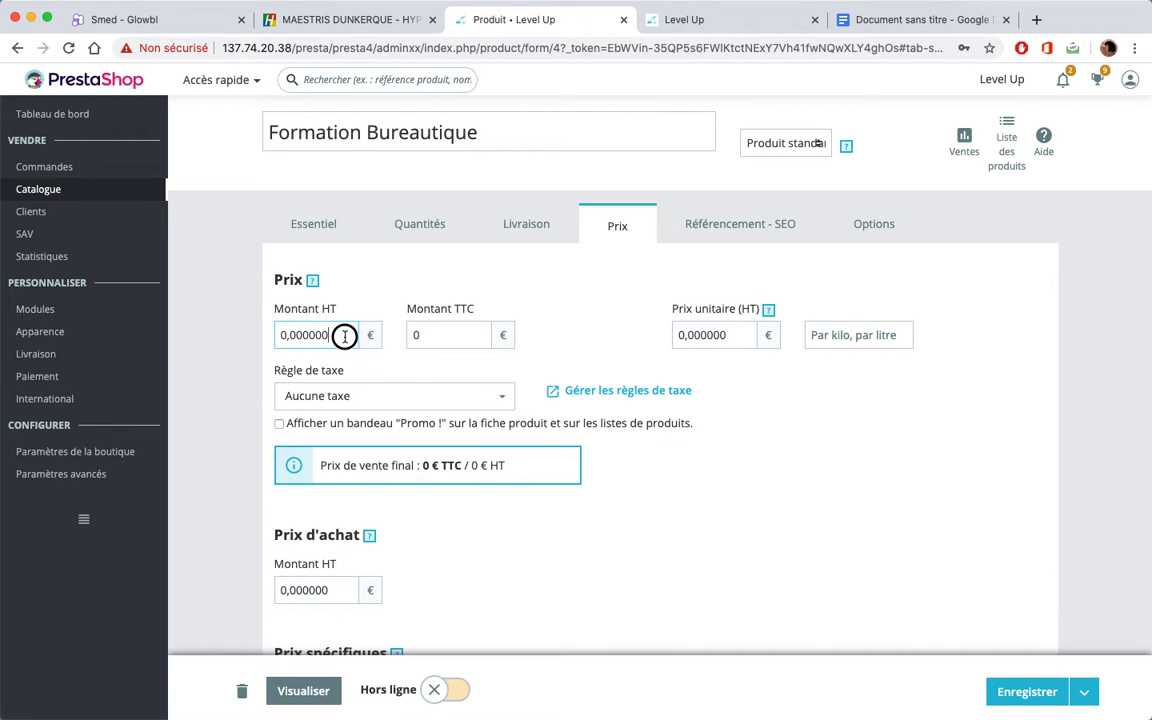
{"action": "left_click_drag", "start_coordinate": [308, 335], "coordinate": [225, 340]}
{"action": "type", "text": "200"}
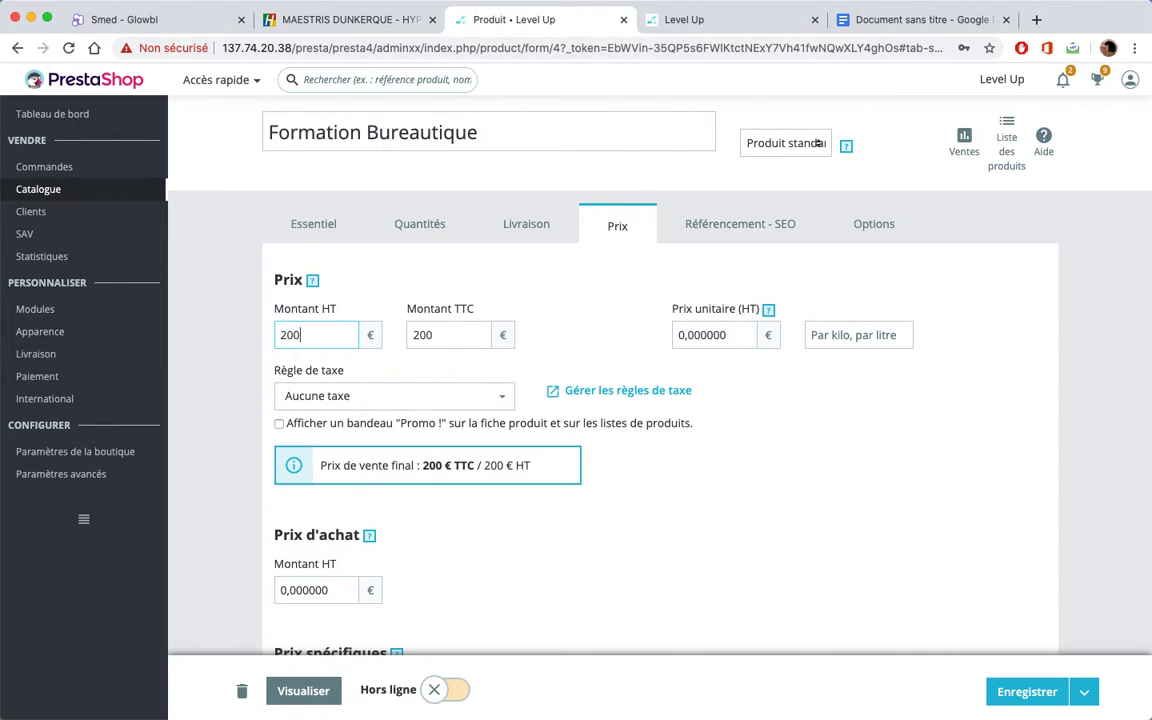
{"action": "left_click", "coordinate": [484, 405]}
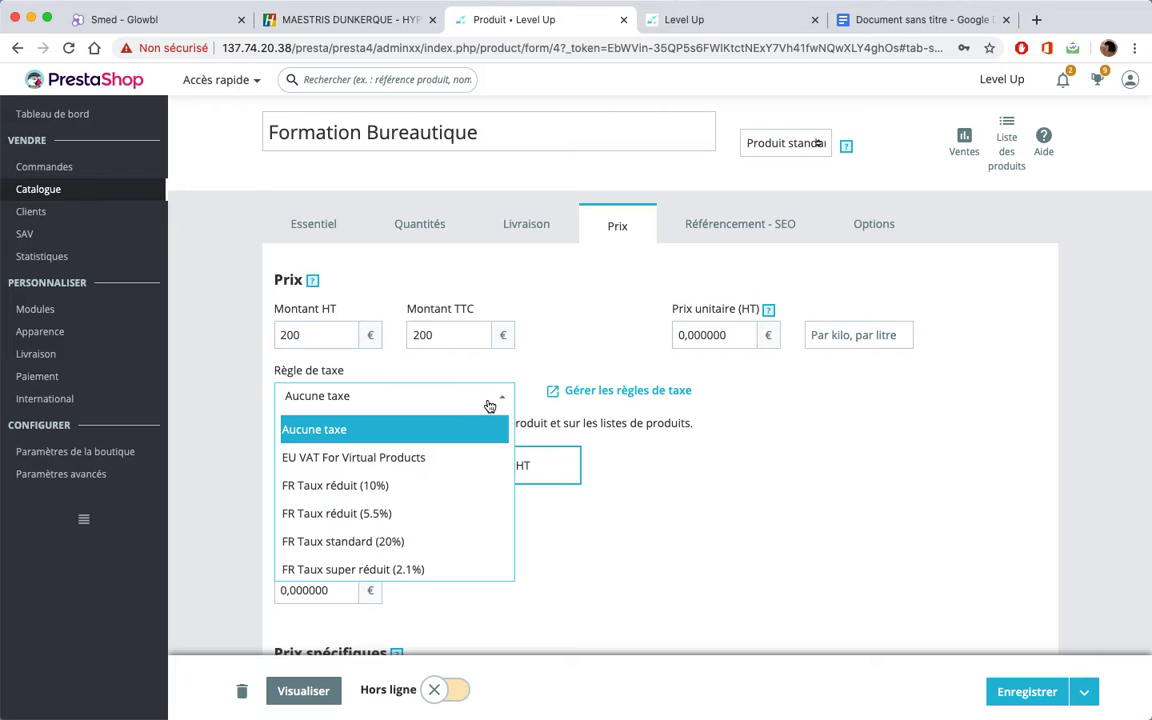
{"action": "left_click", "coordinate": [396, 542]}
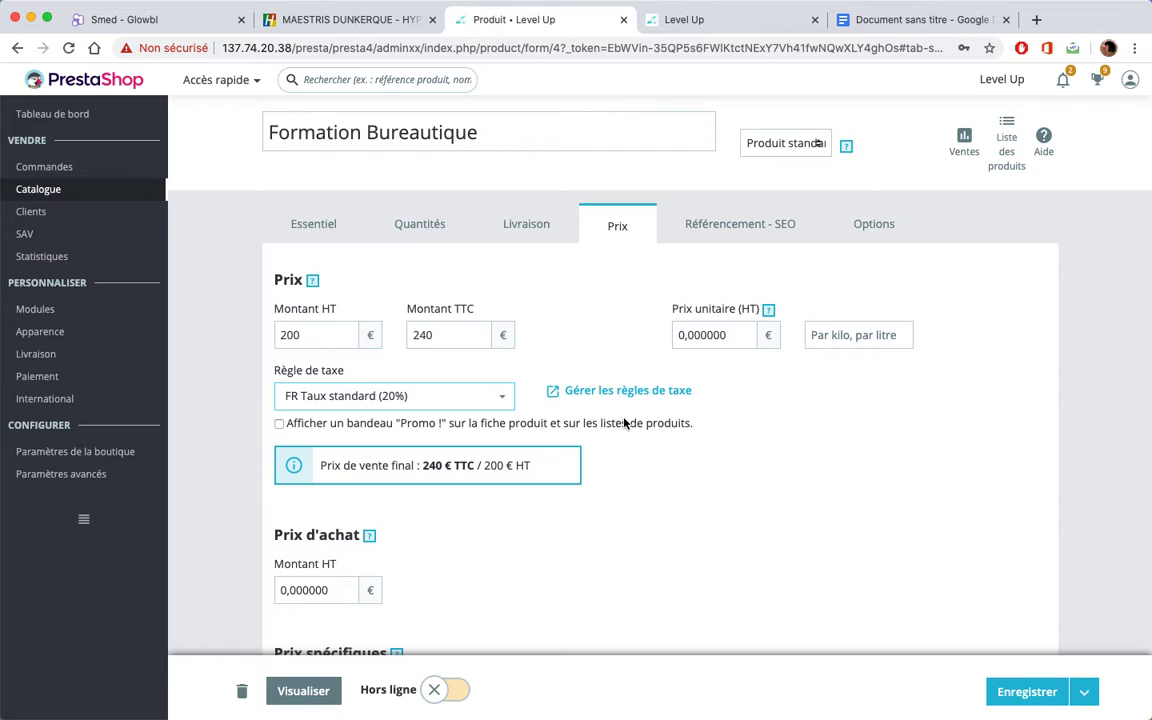
- Review the product's purchase and specific price settings, and read the help for the SEO title tag
{"action": "scroll", "coordinate": [527, 553], "scroll_direction": "down", "scroll_amount": 2}
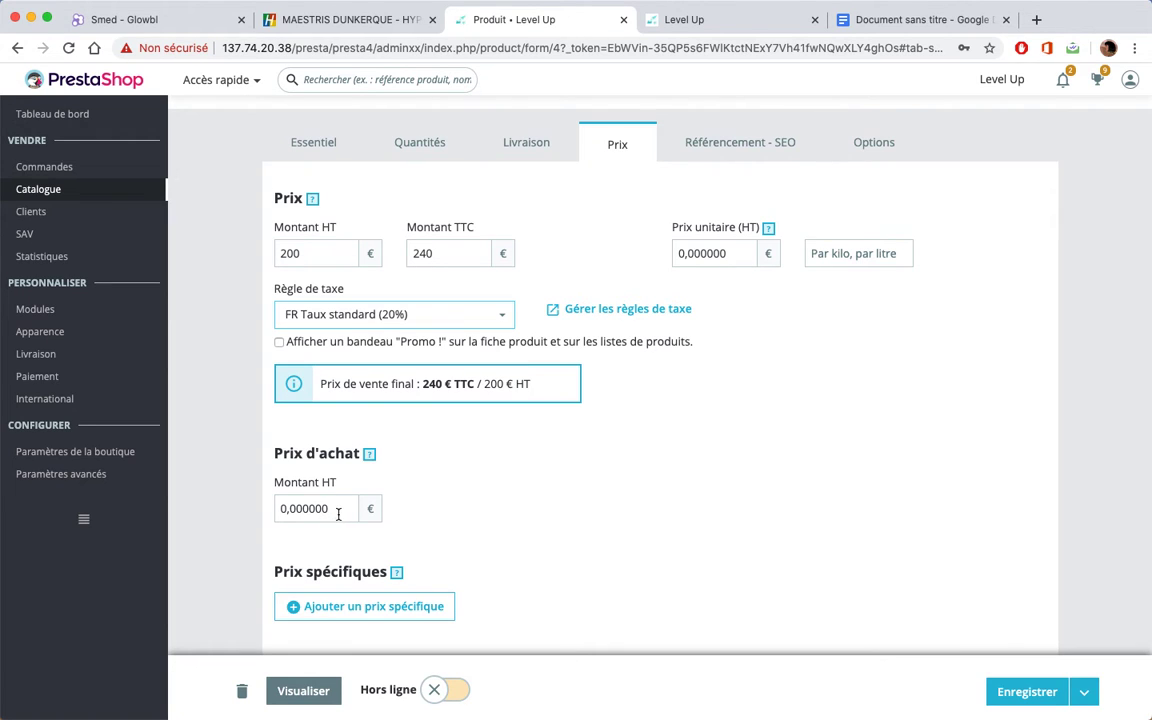
{"action": "scroll", "coordinate": [520, 458], "scroll_direction": "up", "scroll_amount": 2}
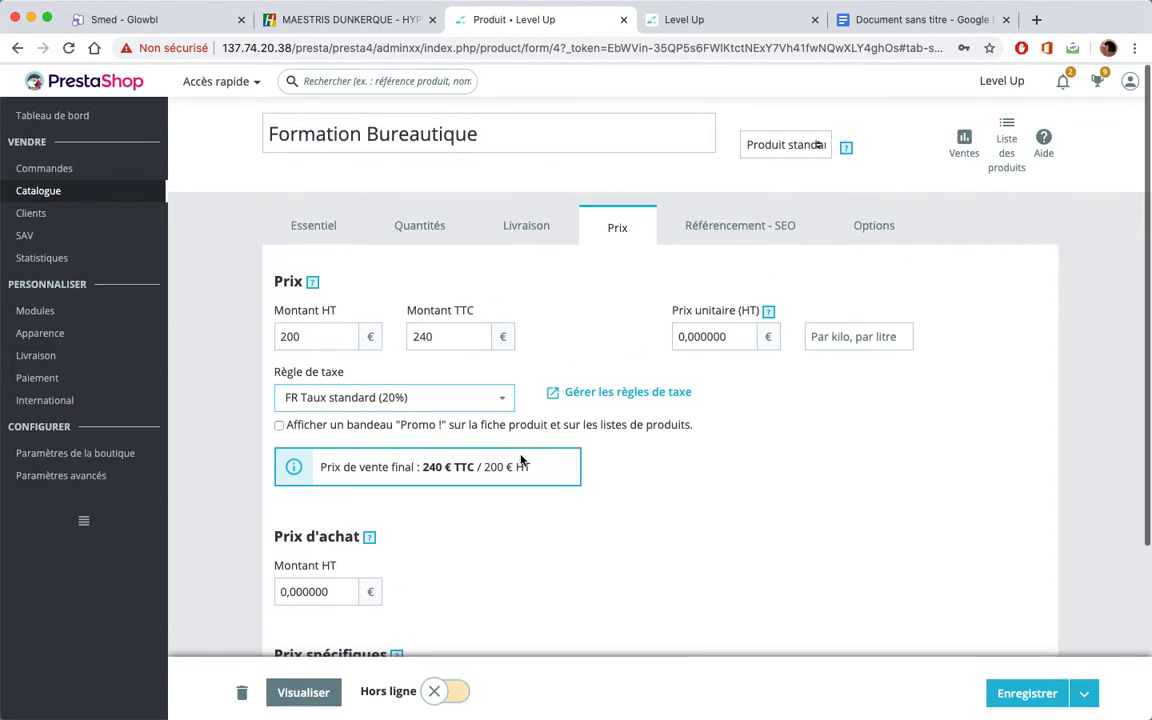
{"action": "left_click", "coordinate": [730, 232]}
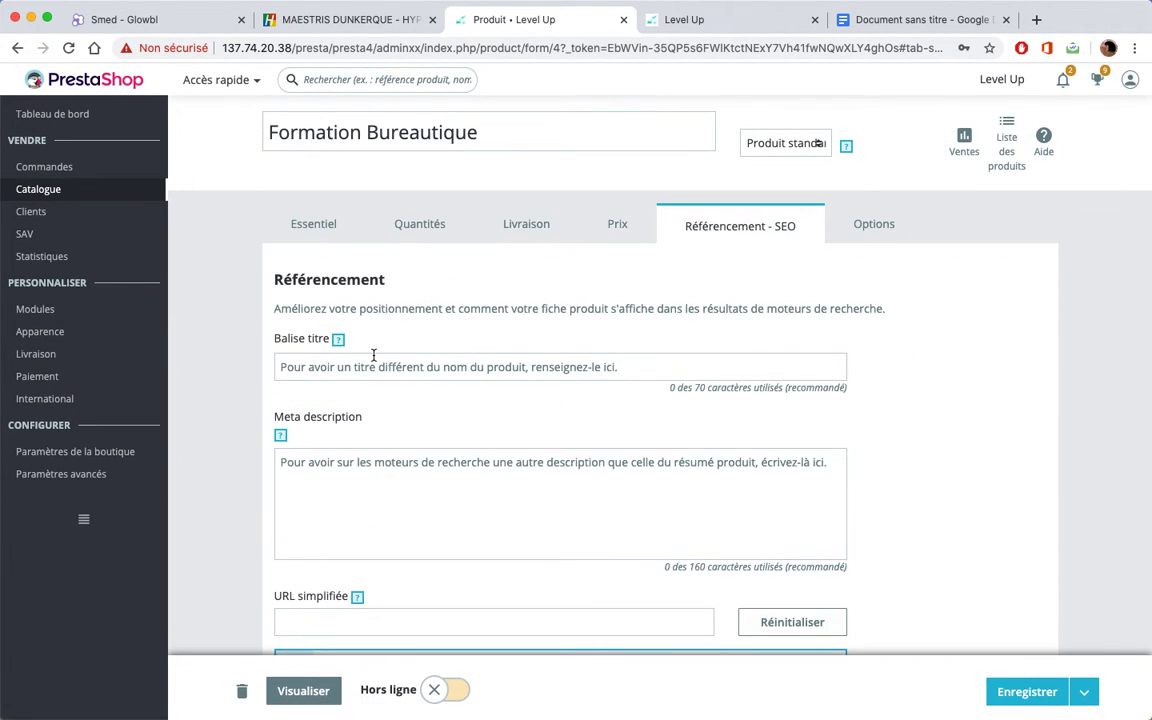
{"action": "mouse_move", "coordinate": [341, 344]}
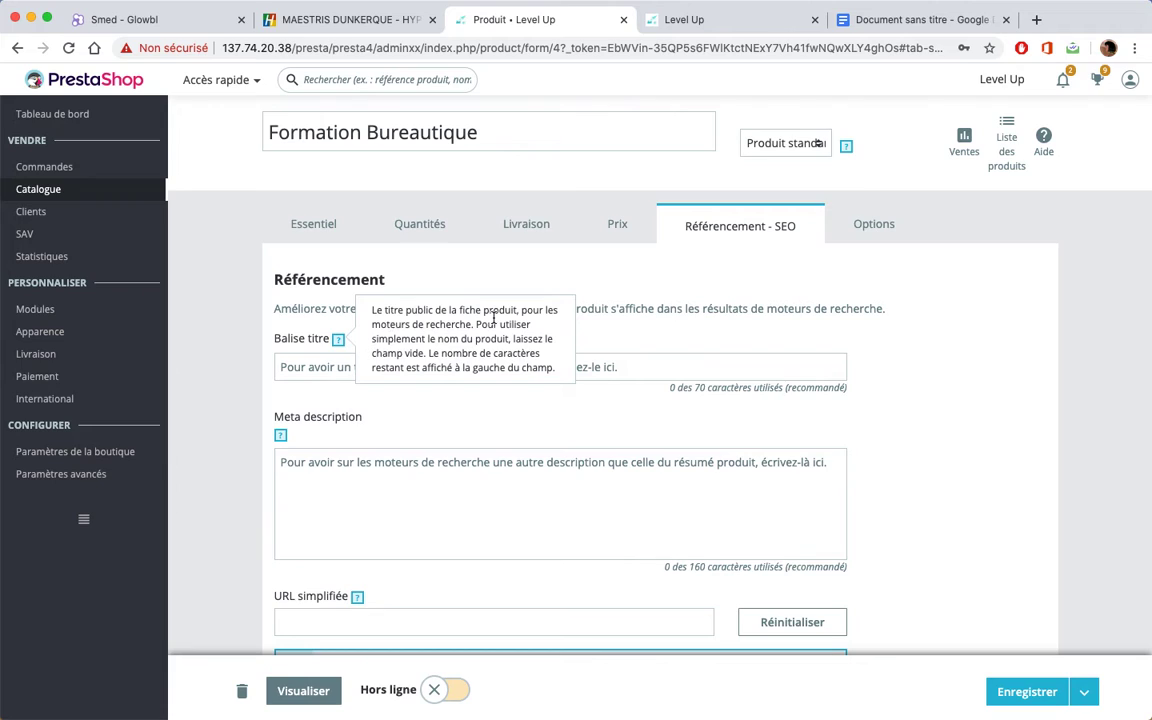
{"action": "left_click", "coordinate": [627, 367]}
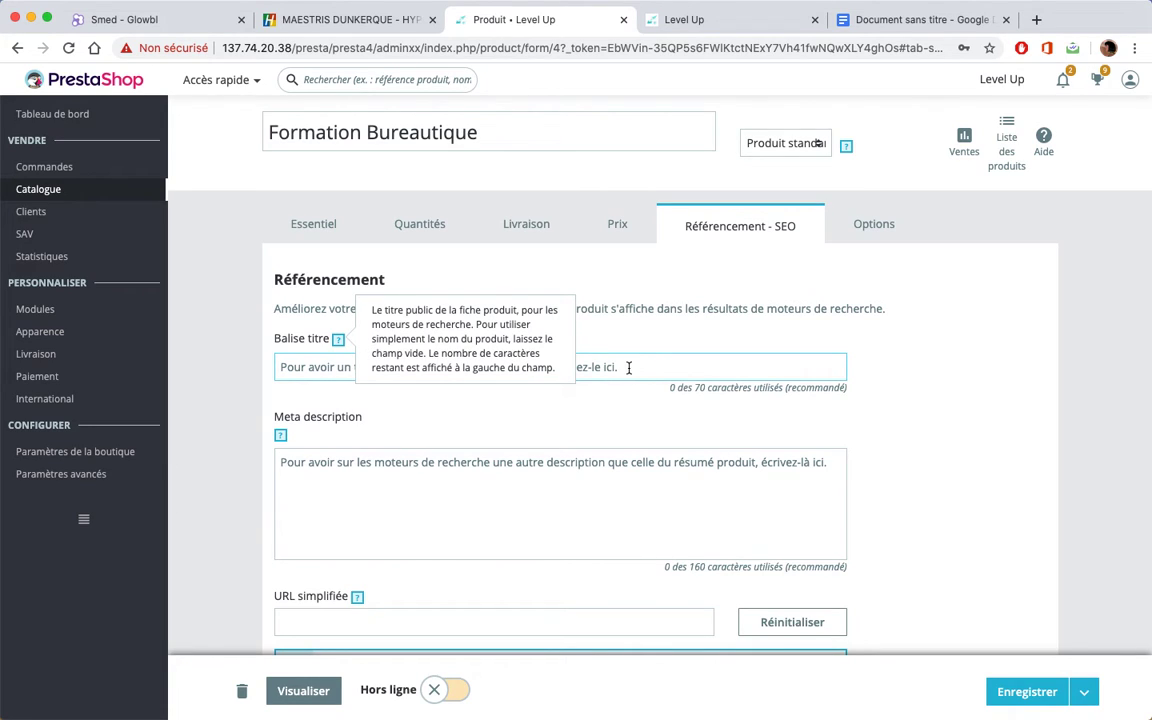
{"action": "left_click", "coordinate": [338, 336]}
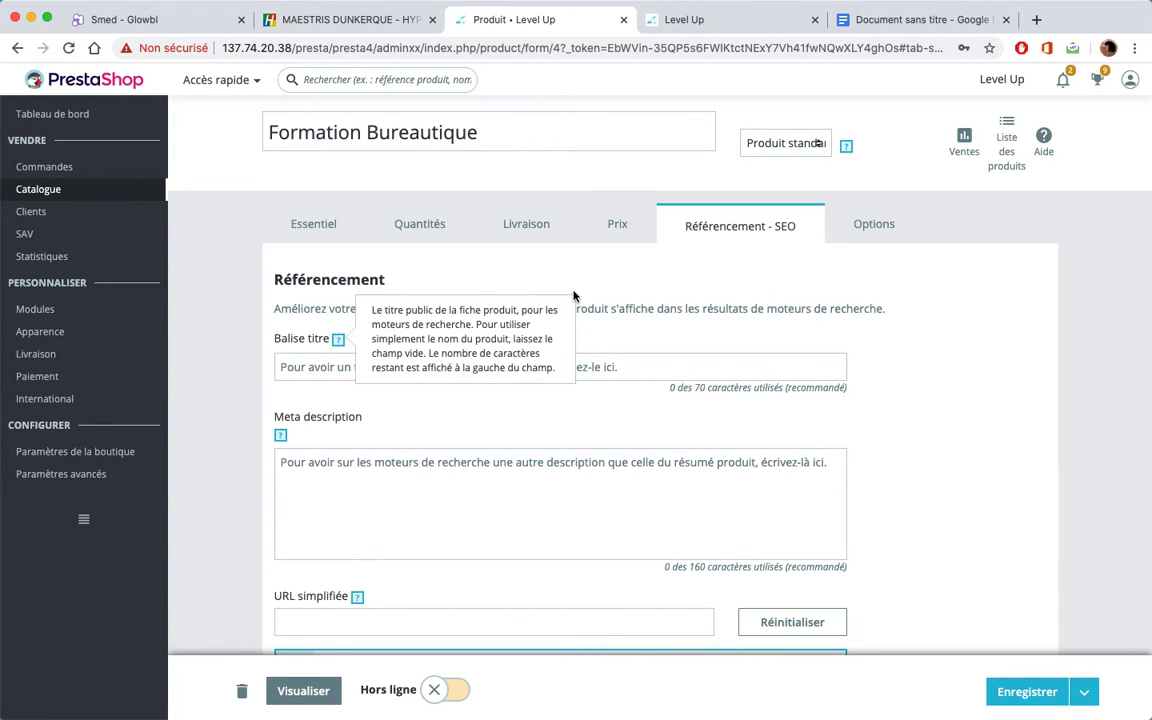
- Search Google for "formation" in a new tab, examine the result titles, and return to the PrestaShop product form
{"action": "key", "text": "super+t"}
{"action": "type", "text": "formation"}
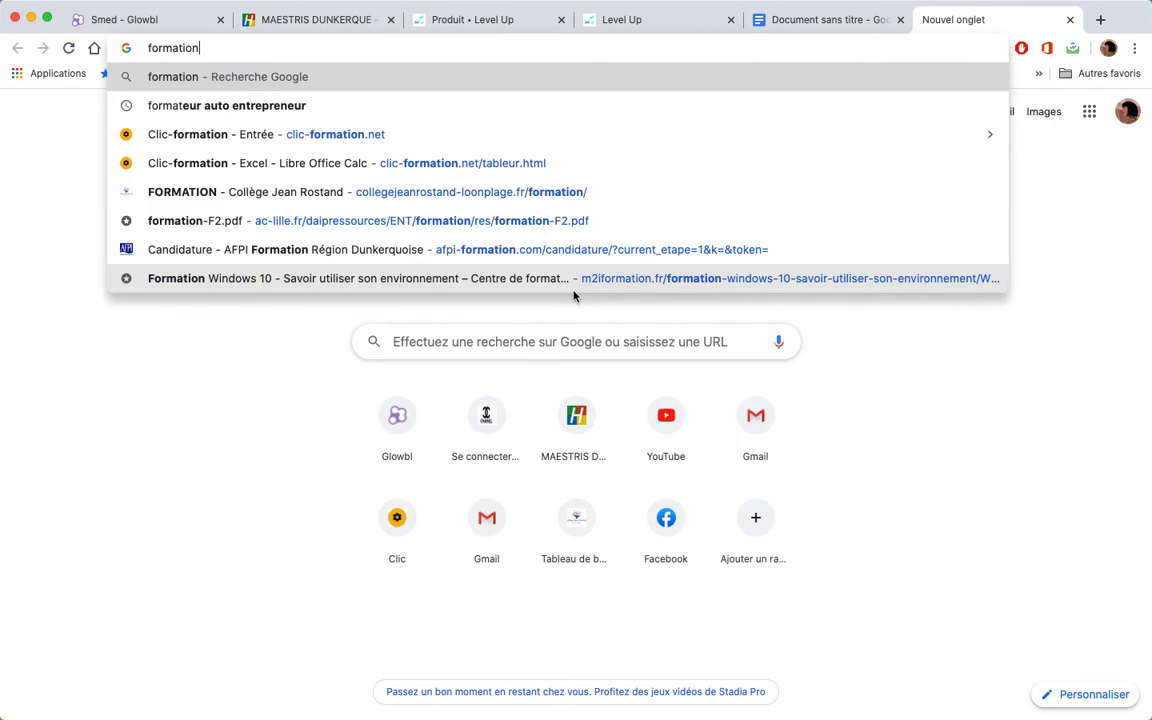
{"action": "key", "text": "Return"}
{"action": "scroll", "coordinate": [346, 421], "scroll_direction": "down", "scroll_amount": 5}
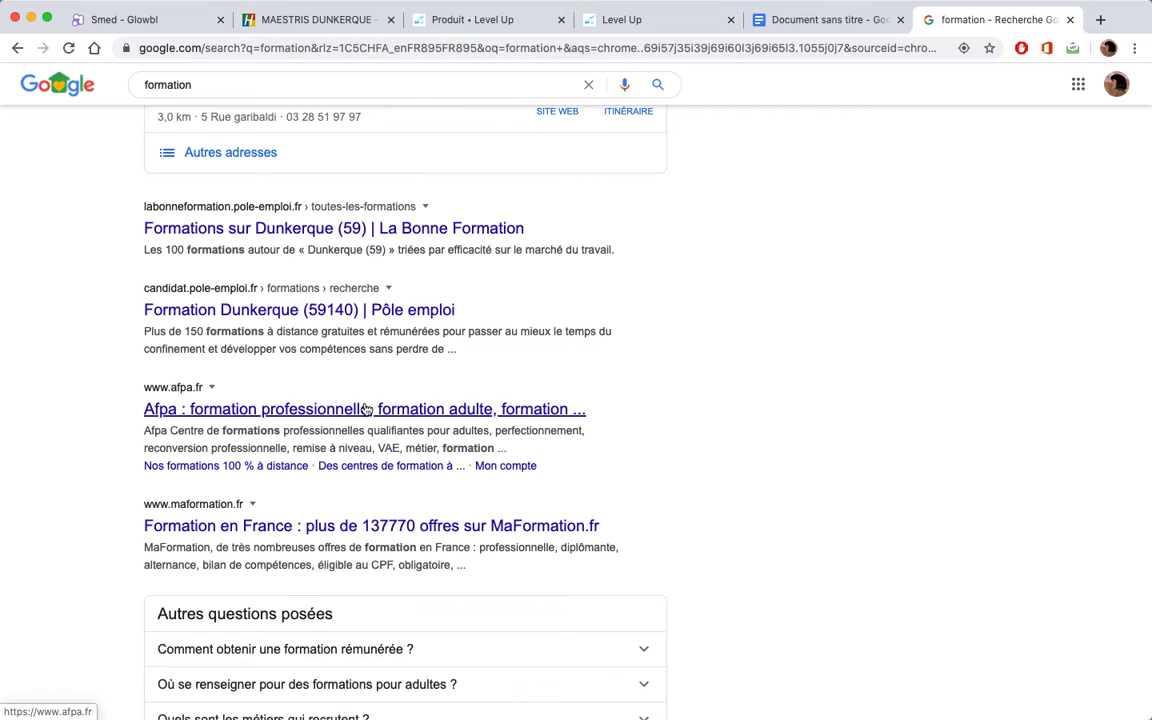
{"action": "left_click", "coordinate": [506, 20]}
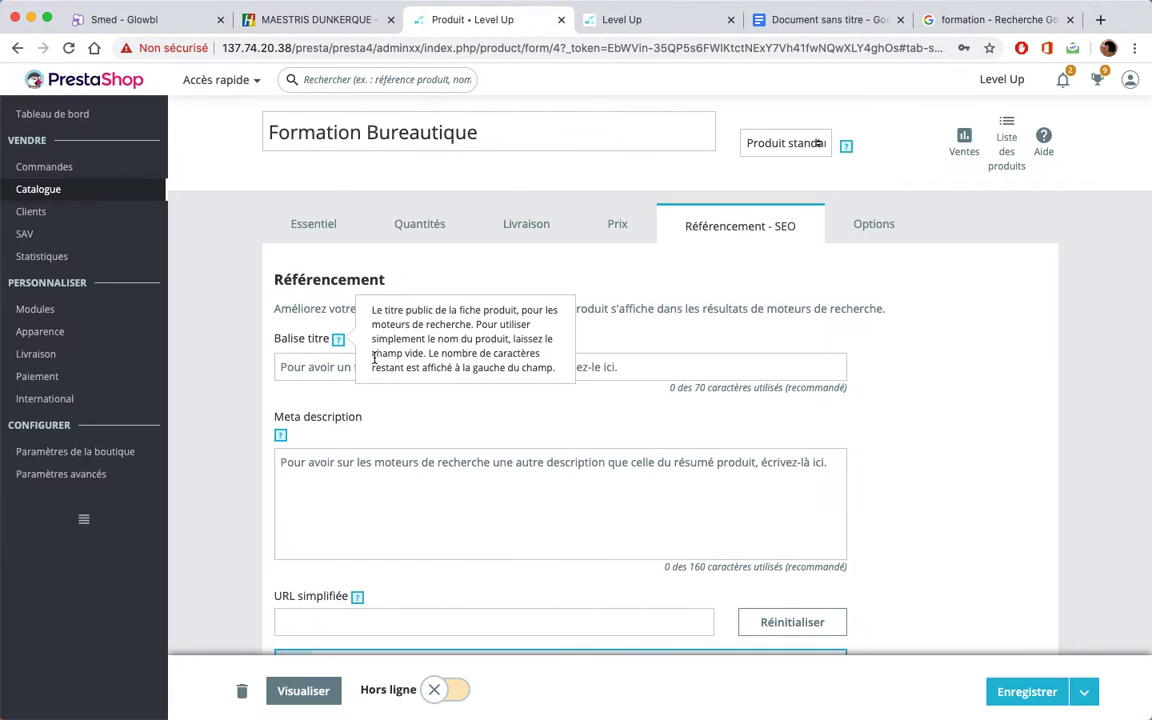
- Set the product's SEO title tag to "Formation bureautique Maestris x Level Up"
{"action": "left_click", "coordinate": [308, 370]}
{"action": "type", "text": "F"}
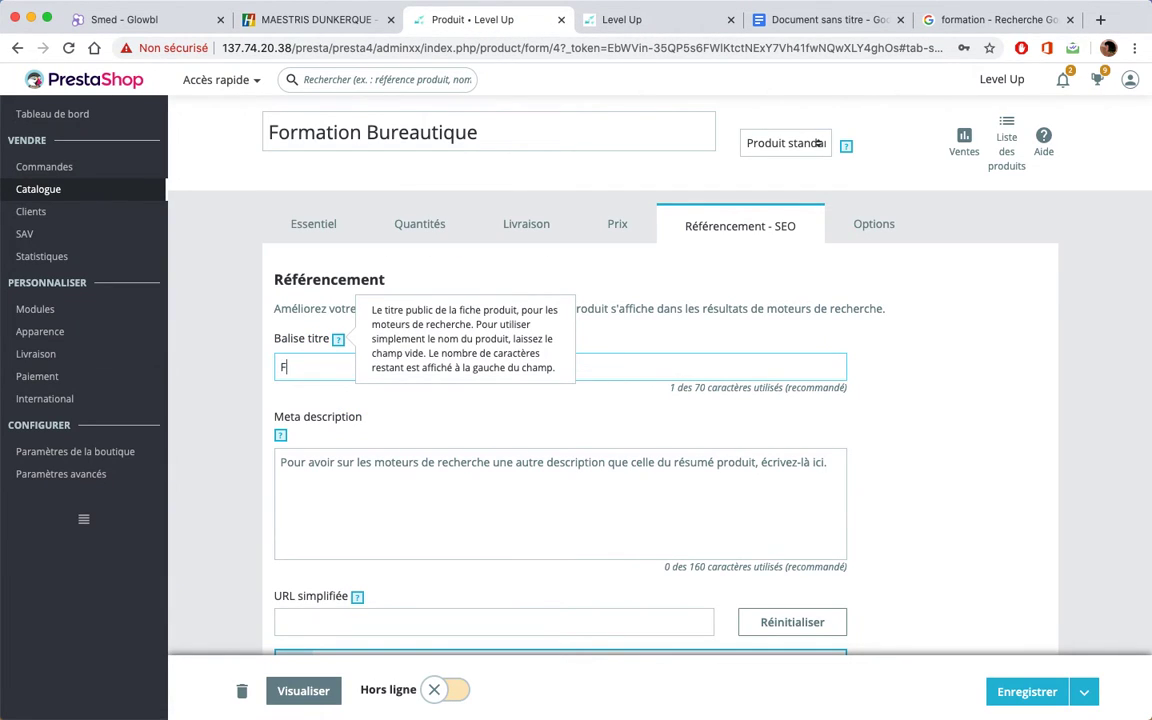
{"action": "type", "text": "ormation bur"}
{"action": "left_click", "coordinate": [418, 369]}
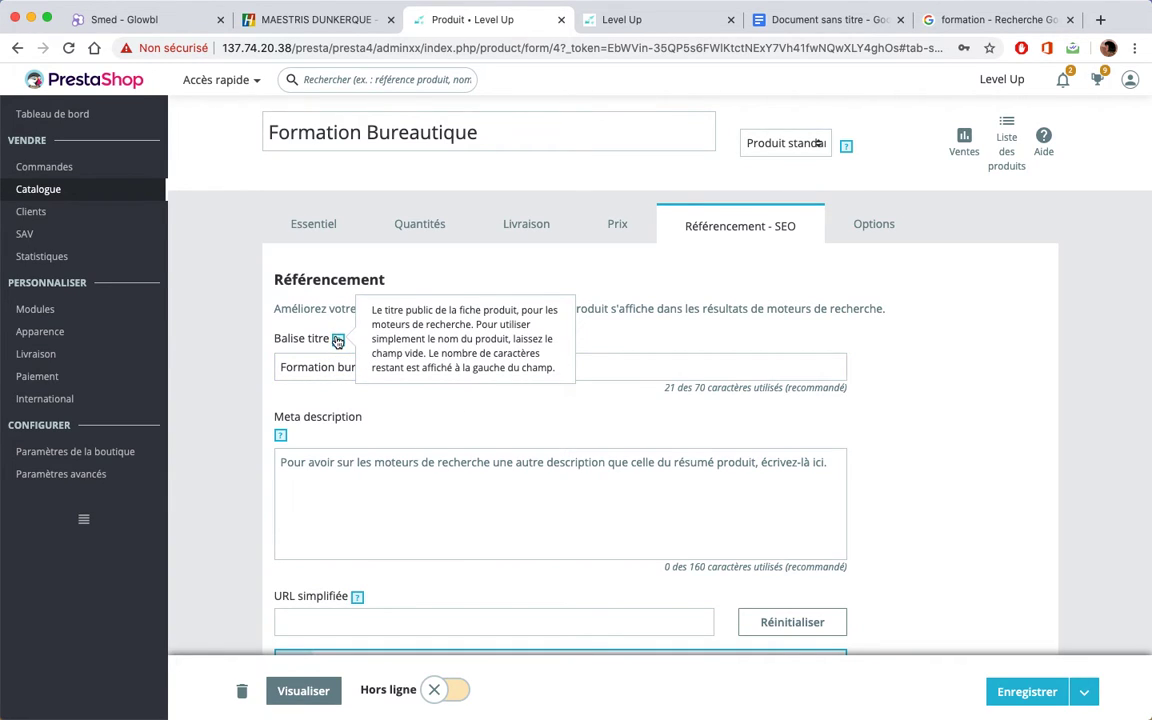
{"action": "left_click", "coordinate": [422, 367]}
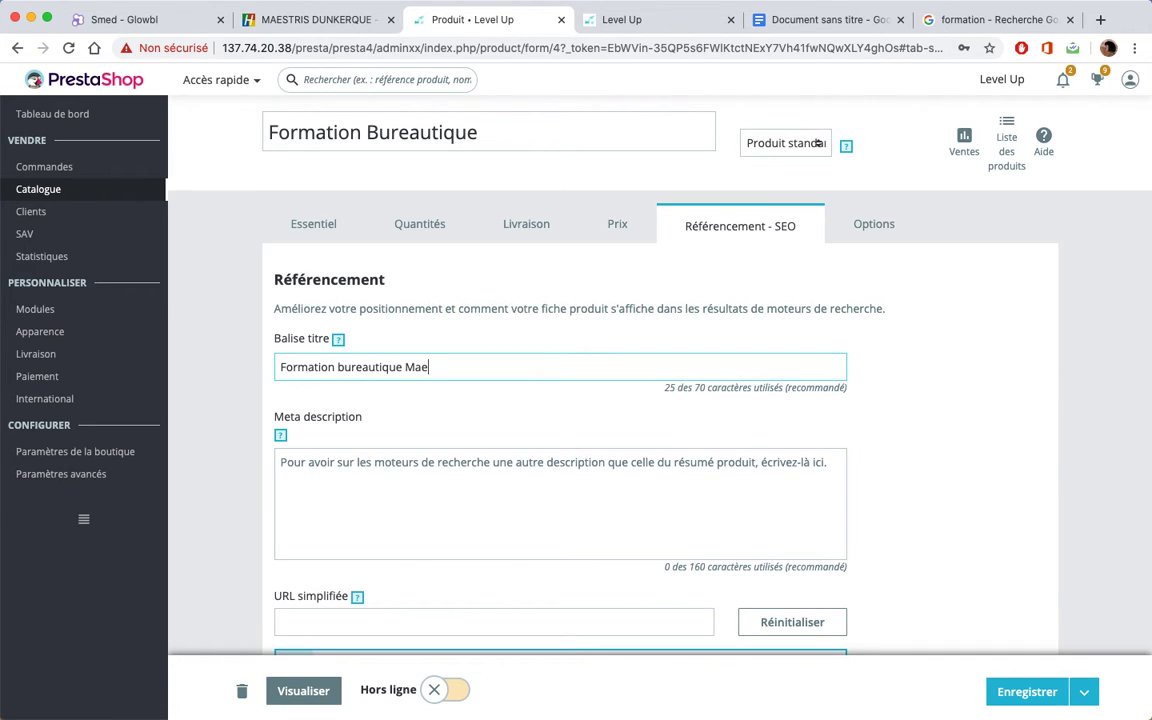
{"action": "type", "text": "Maestris x Level Up"}
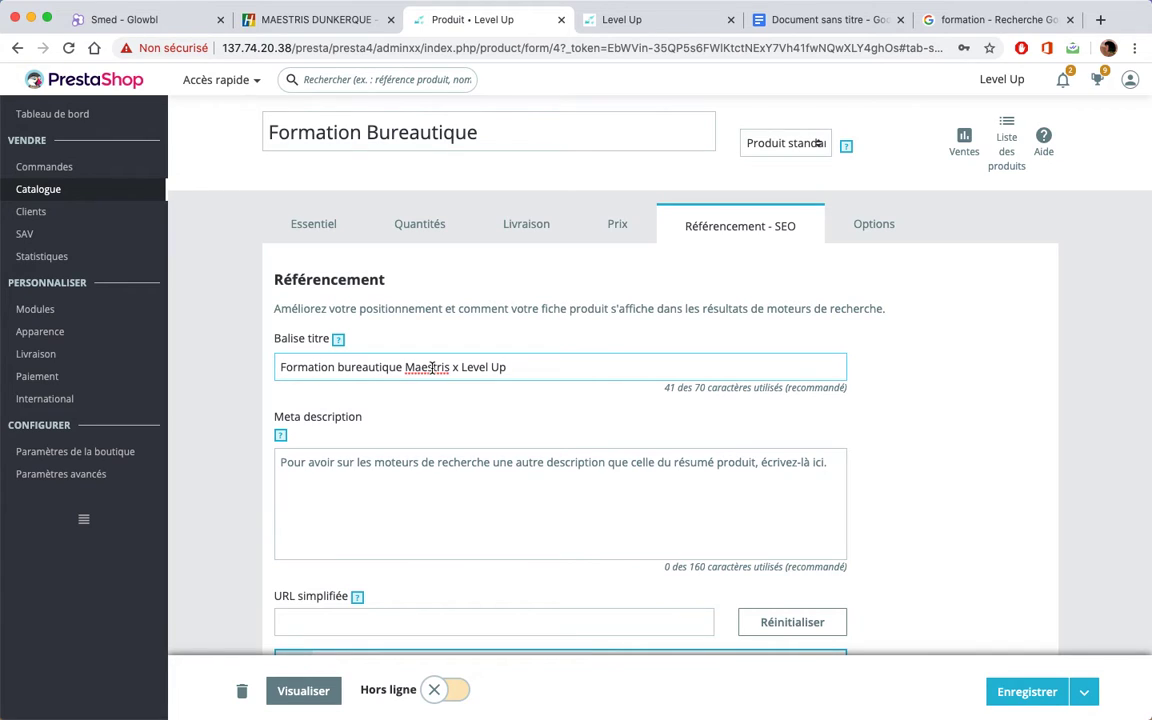
{"action": "left_click_drag", "start_coordinate": [406, 367], "coordinate": [474, 367]}
{"action": "left_click", "coordinate": [486, 131]}
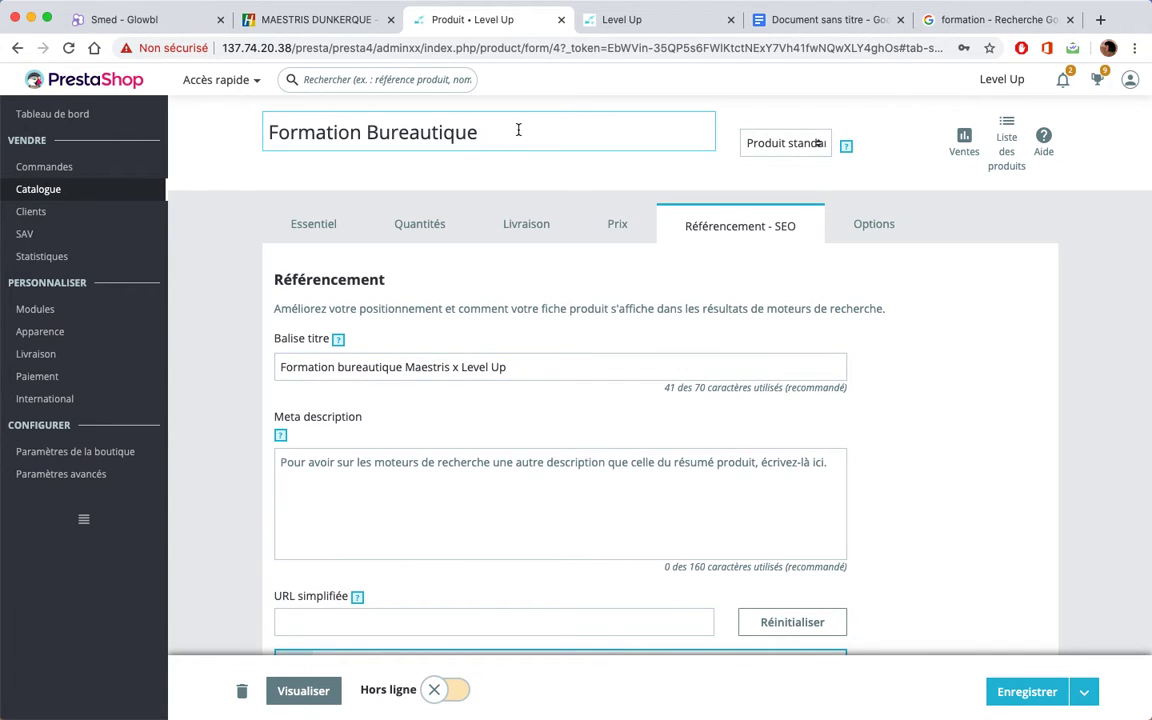
{"action": "left_click_drag", "start_coordinate": [483, 130], "coordinate": [258, 140]}
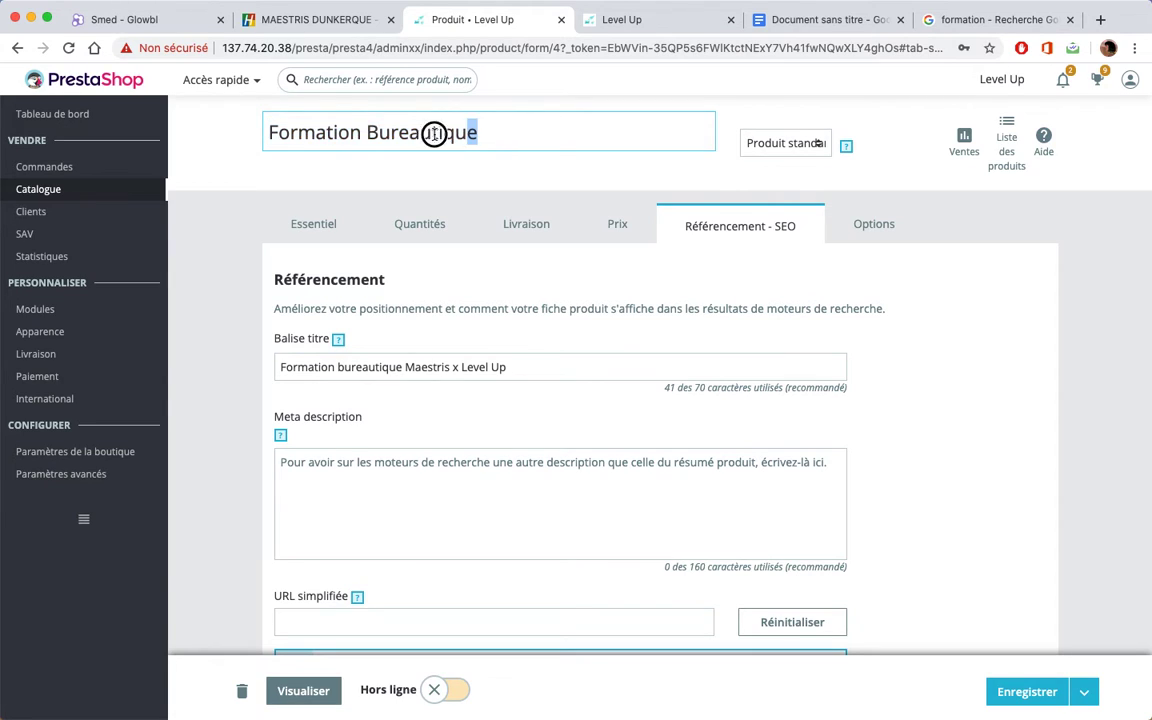
{"action": "left_click_drag", "start_coordinate": [522, 133], "coordinate": [311, 138]}
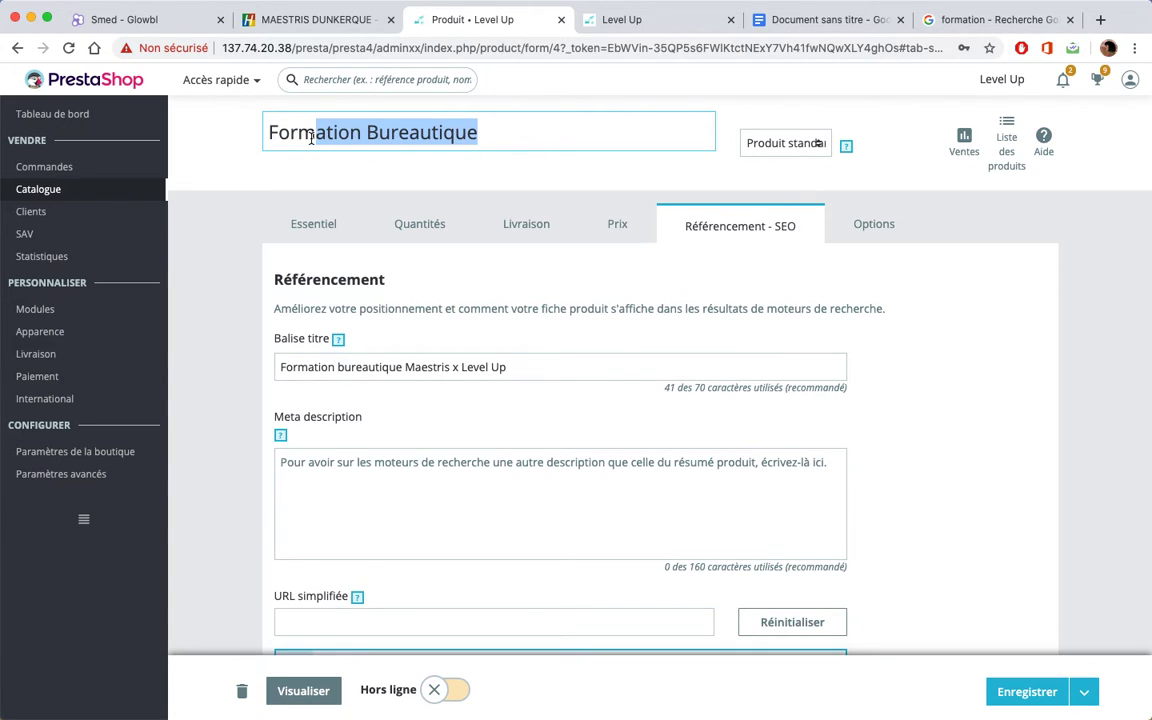
- Examine the description texts under the Google results for "formation" as a model for the meta description, and return to the product form
{"action": "left_click", "coordinate": [349, 478]}
{"action": "left_click", "coordinate": [970, 21]}
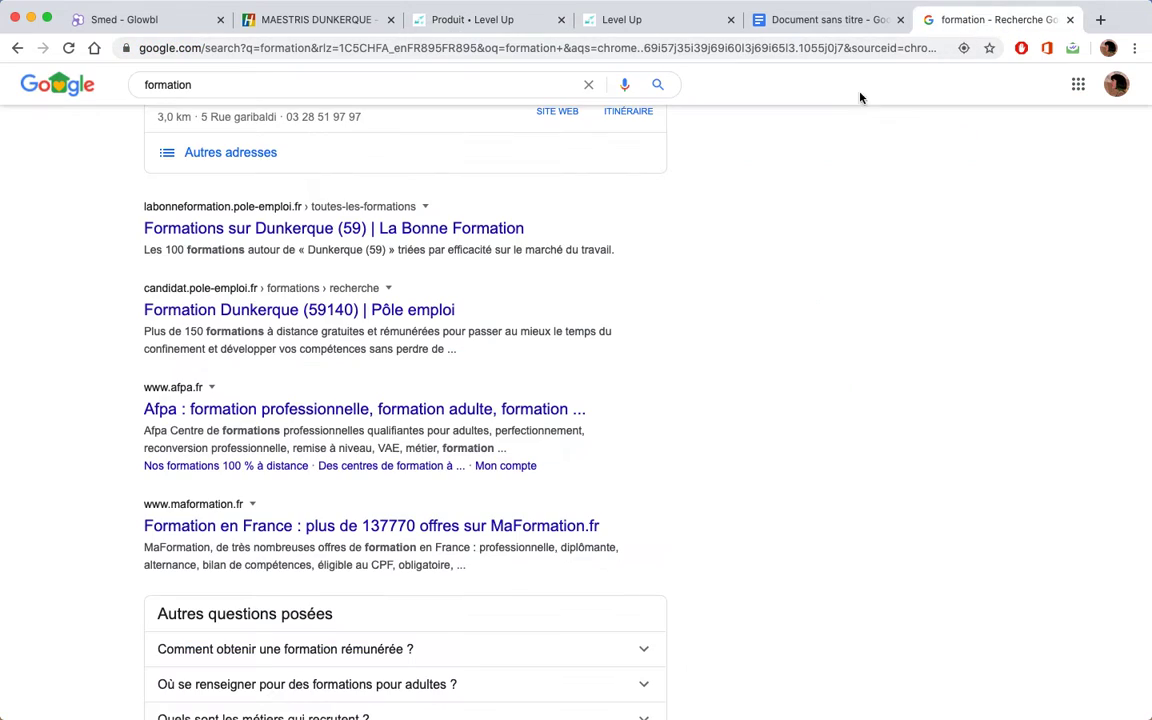
{"action": "left_click_drag", "start_coordinate": [143, 434], "coordinate": [498, 446]}
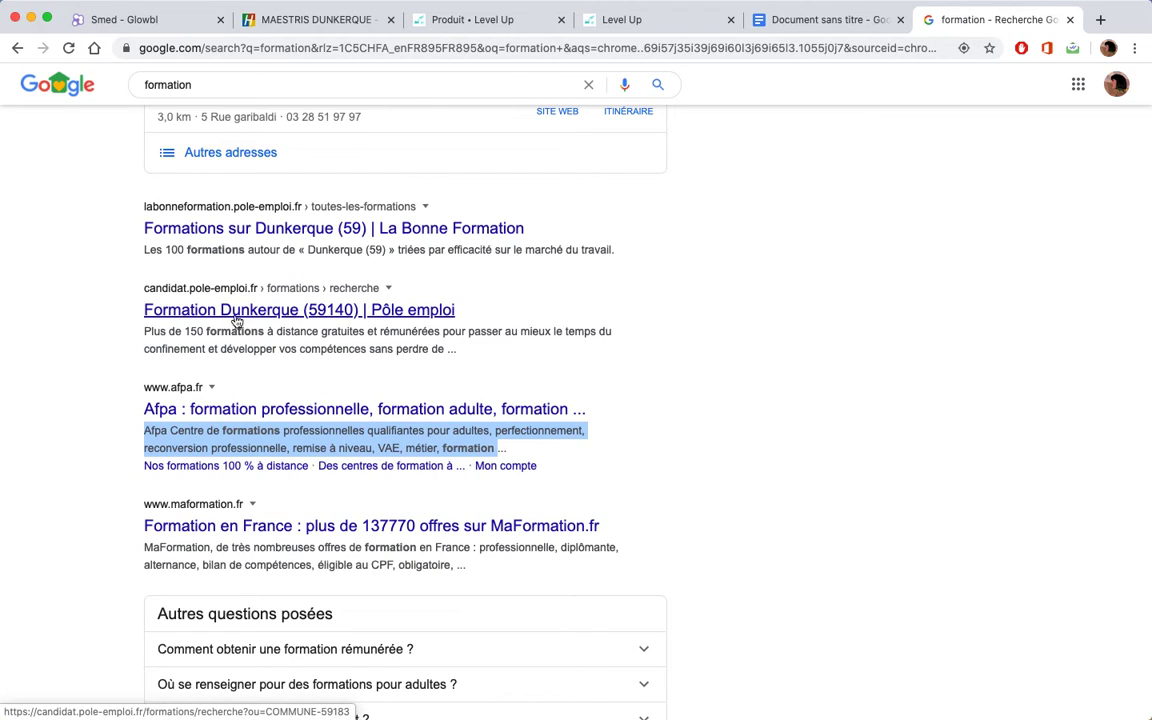
{"action": "left_click_drag", "start_coordinate": [122, 330], "coordinate": [457, 358]}
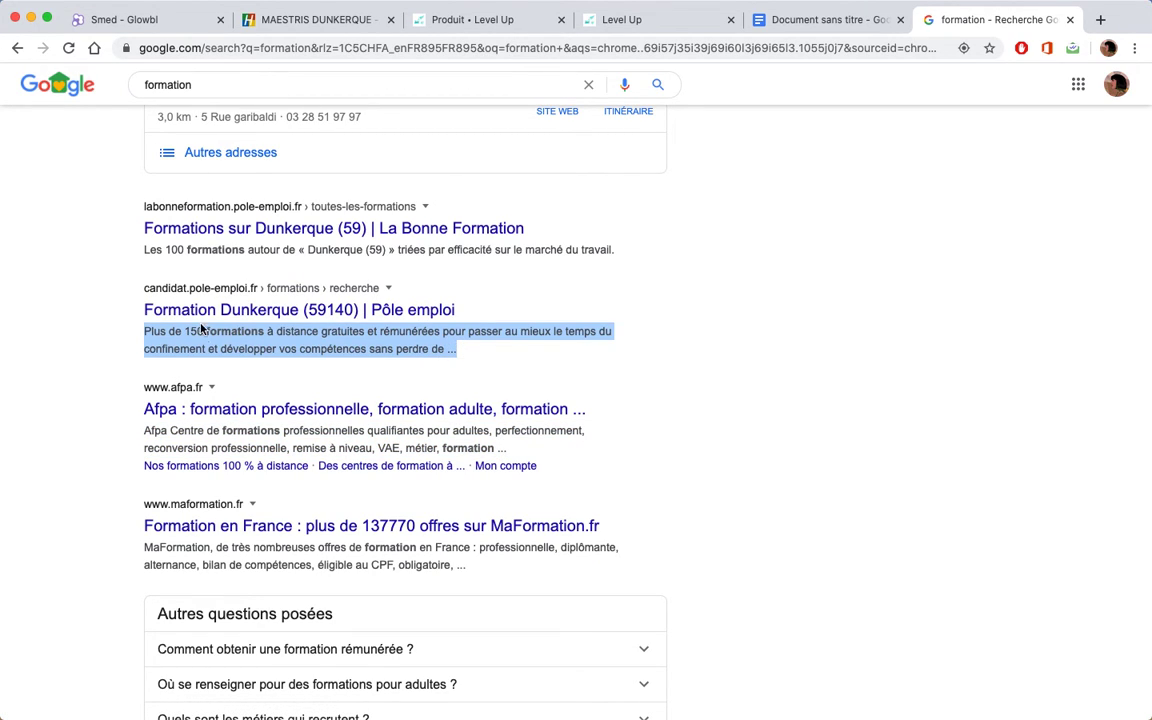
{"action": "left_click", "coordinate": [428, 19]}
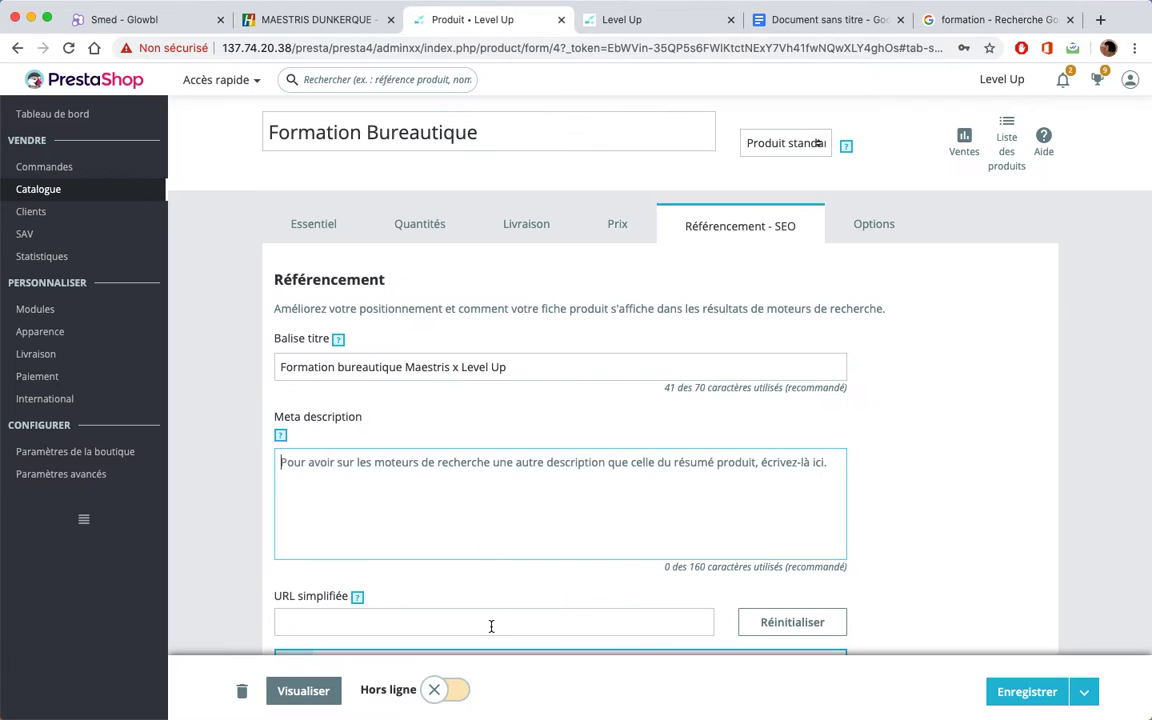
{"action": "left_click", "coordinate": [439, 476]}
{"action": "key", "text": "super+v"}
{"action": "left_click_drag", "start_coordinate": [287, 380], "coordinate": [284, 536]}
{"action": "key", "text": "BackSpace"}
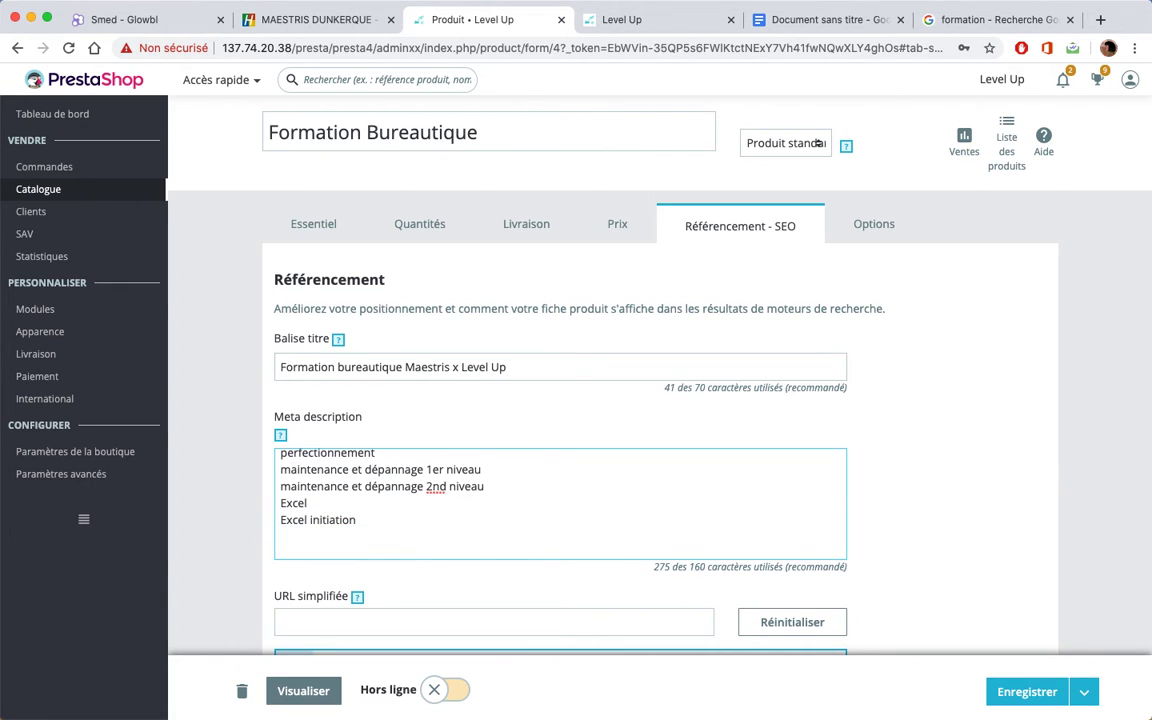
{"action": "left_click_drag", "start_coordinate": [353, 532], "coordinate": [257, 532]}
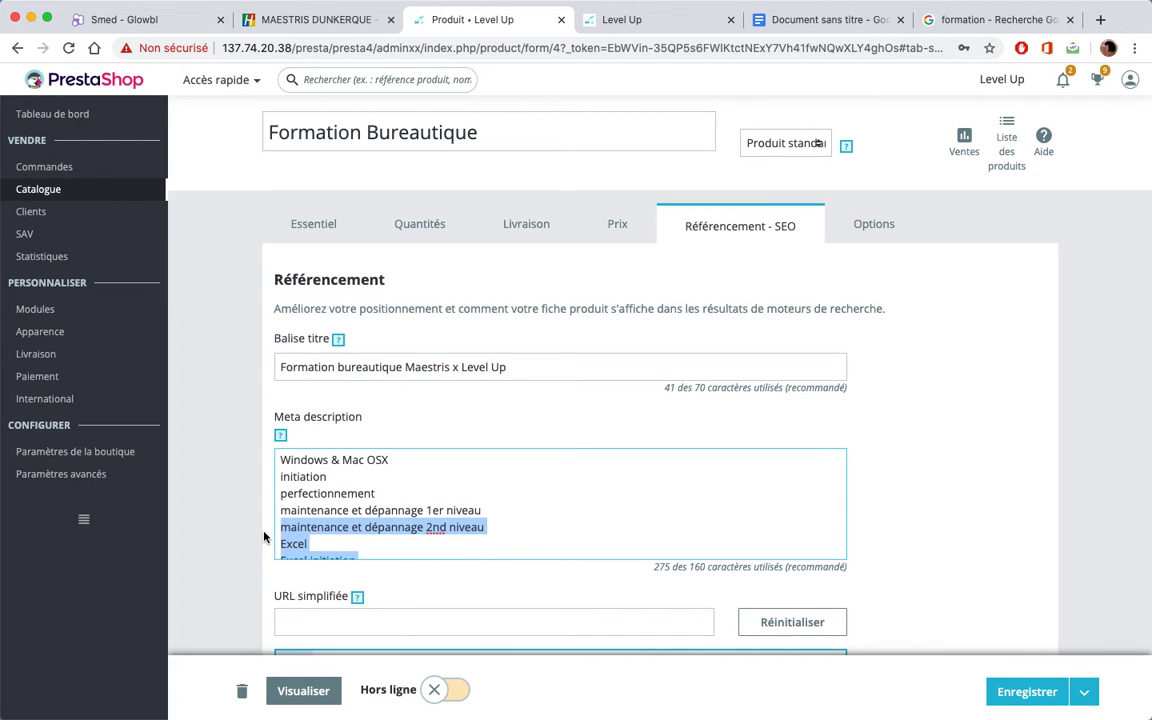
{"action": "key", "text": "BackSpace"}
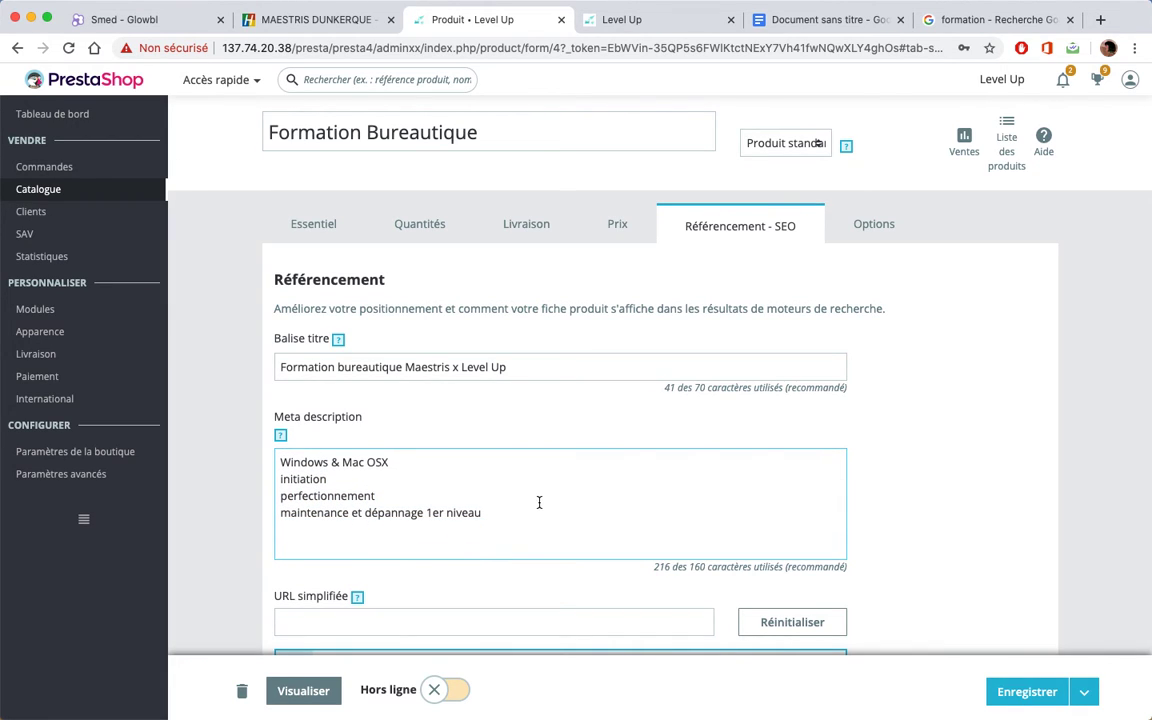
- Set the meta description to "Level up x maestris, créateur de formation depuis 2002. Vous avez un besoin d'apprendre, ça tombe bien on a de quoi vous enseigné."
{"action": "left_click_drag", "start_coordinate": [539, 502], "coordinate": [242, 465]}
{"action": "type", "text": "Level up x maestris, créateur de formation depuis 2002. Vous avez un besoin d'apprendre, ça tombe bien on a de quoi vous enseigné."}
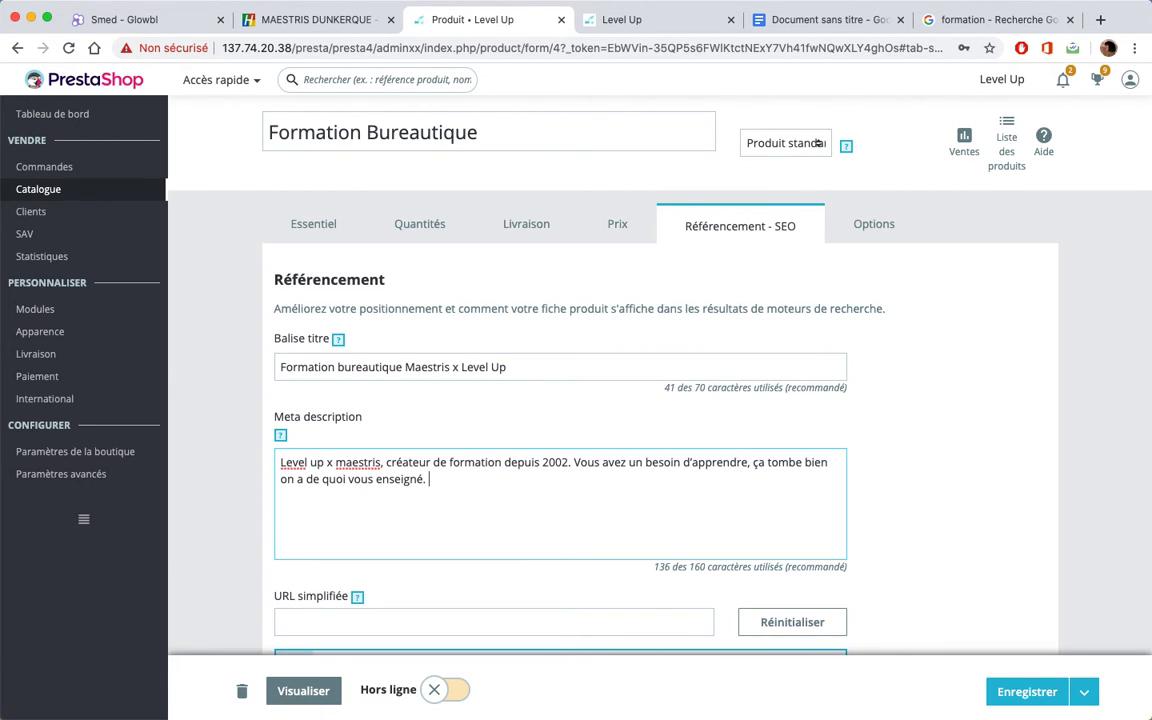
{"action": "type", "text": "besoin de vous former en bureautique"}
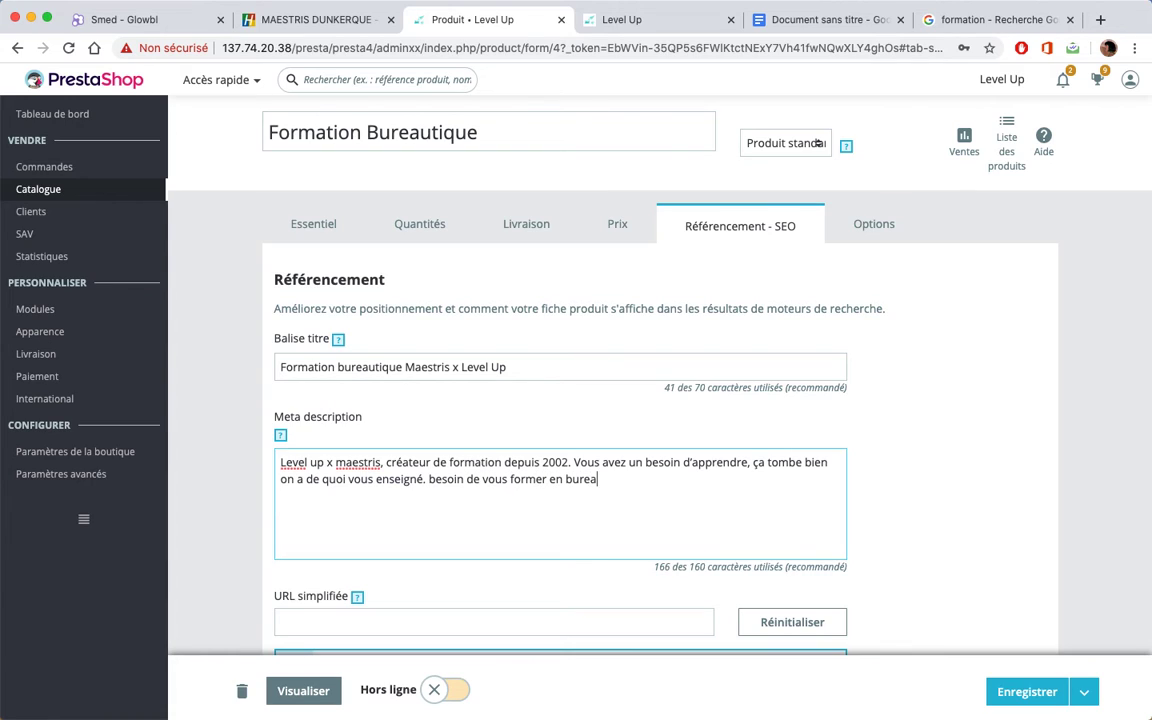
{"action": "left_click", "coordinate": [424, 481]}
{"action": "key", "text": "BackSpace"}
{"action": "key", "text": "BackSpace"}
{"action": "type", "text": "é."}
{"action": "left_click_drag", "start_coordinate": [429, 480], "coordinate": [632, 479]}
{"action": "key", "text": "BackSpace"}
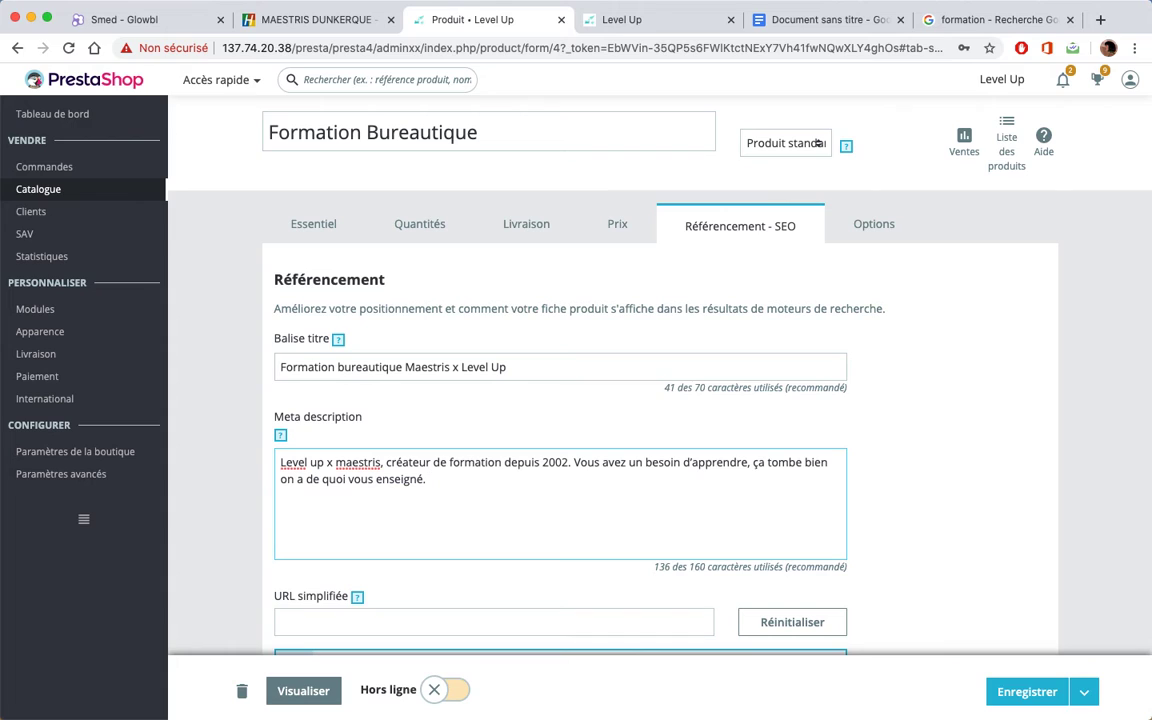
- Set the product's simplified URL to "formation-bureautque"
{"action": "scroll", "coordinate": [774, 465], "scroll_direction": "down", "scroll_amount": 3}
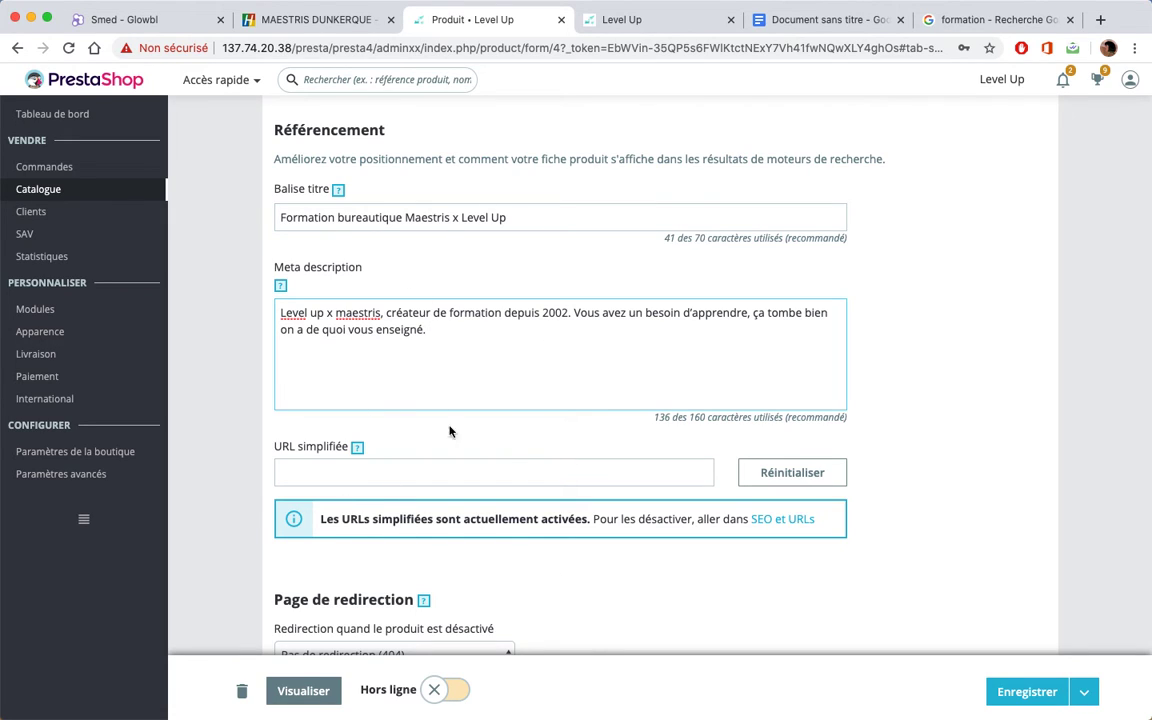
{"action": "left_click", "coordinate": [373, 472]}
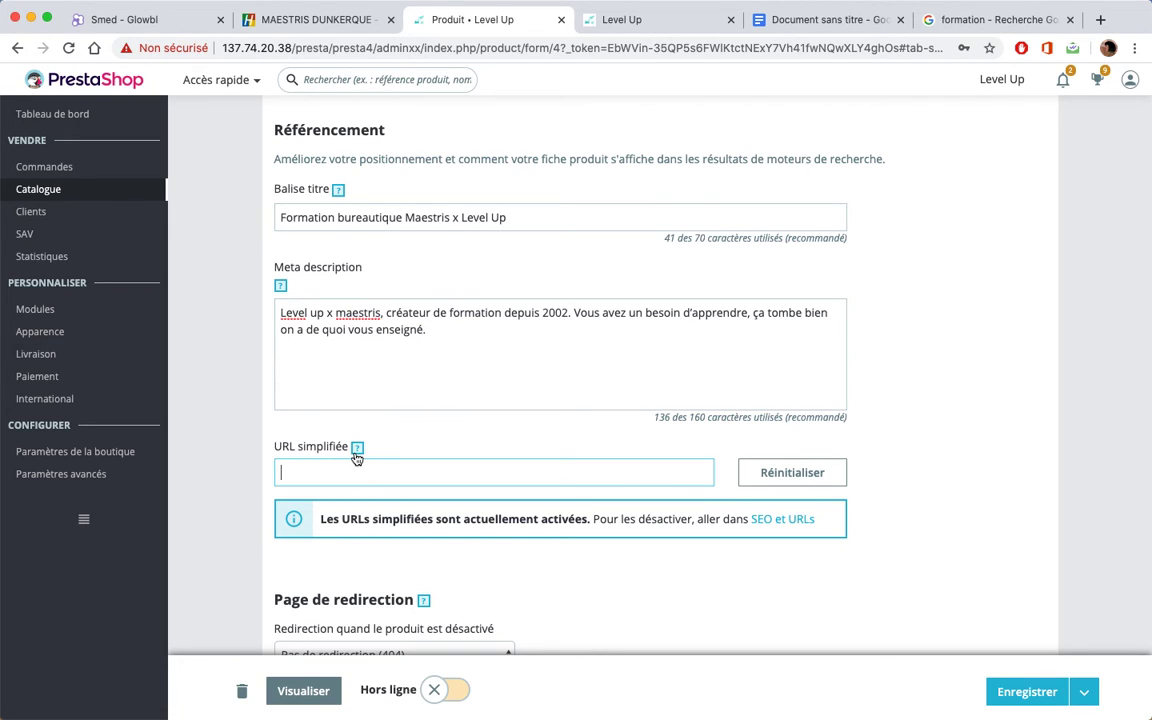
{"action": "type", "text": "formation-bureautque"}
{"action": "scroll", "coordinate": [562, 467], "scroll_direction": "down", "scroll_amount": 1}
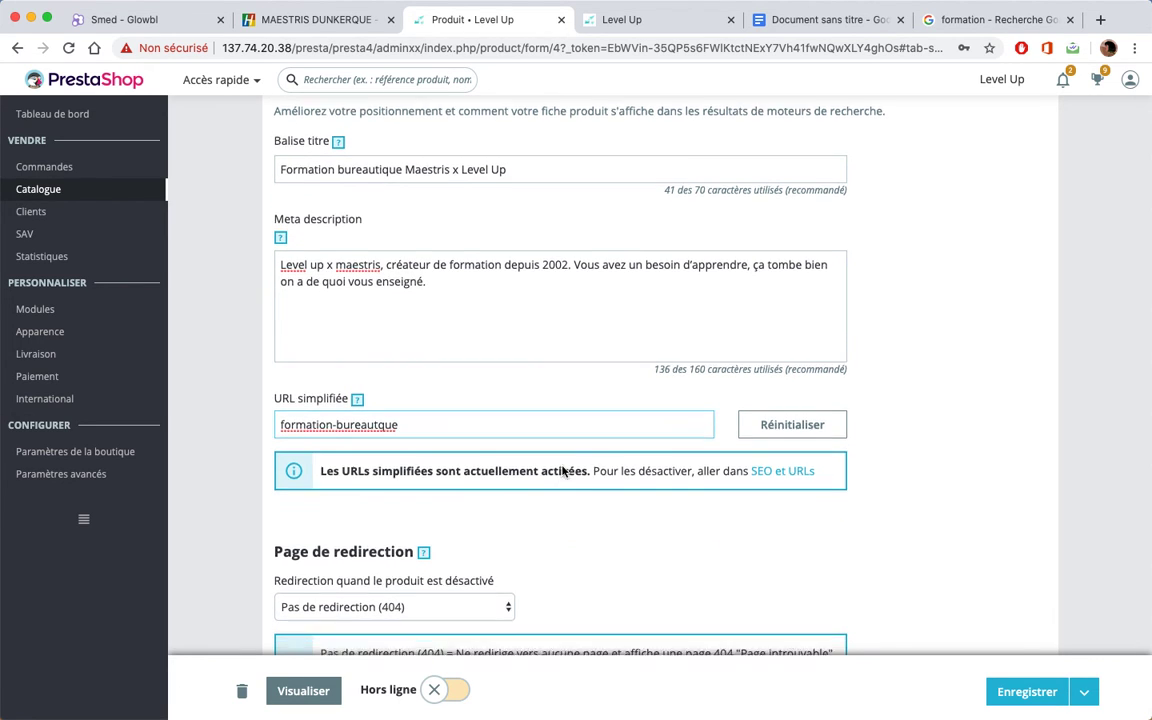
- Review the redirection setting and the product's options: visibility, keywords, condition and references, customization, attached documents and suppliers
{"action": "scroll", "coordinate": [562, 470], "scroll_direction": "down", "scroll_amount": 2}
{"action": "scroll", "coordinate": [560, 475], "scroll_direction": "up", "scroll_amount": 7}
{"action": "left_click", "coordinate": [874, 226]}
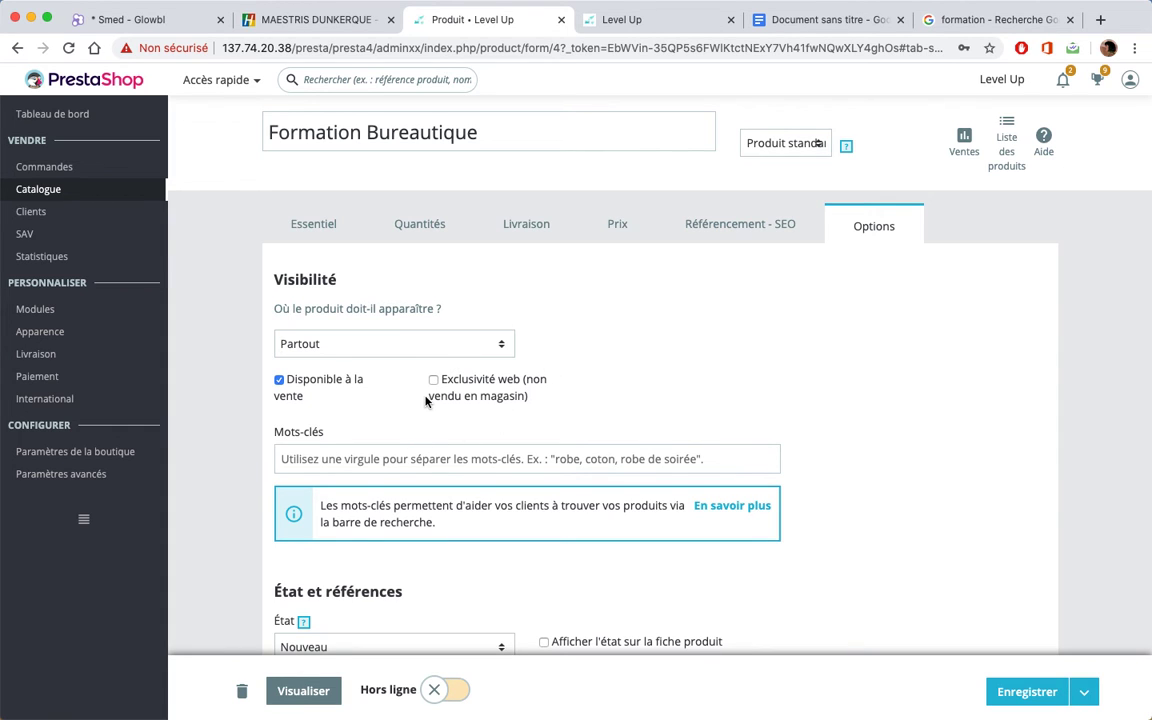
{"action": "scroll", "coordinate": [426, 401], "scroll_direction": "down", "scroll_amount": 5}
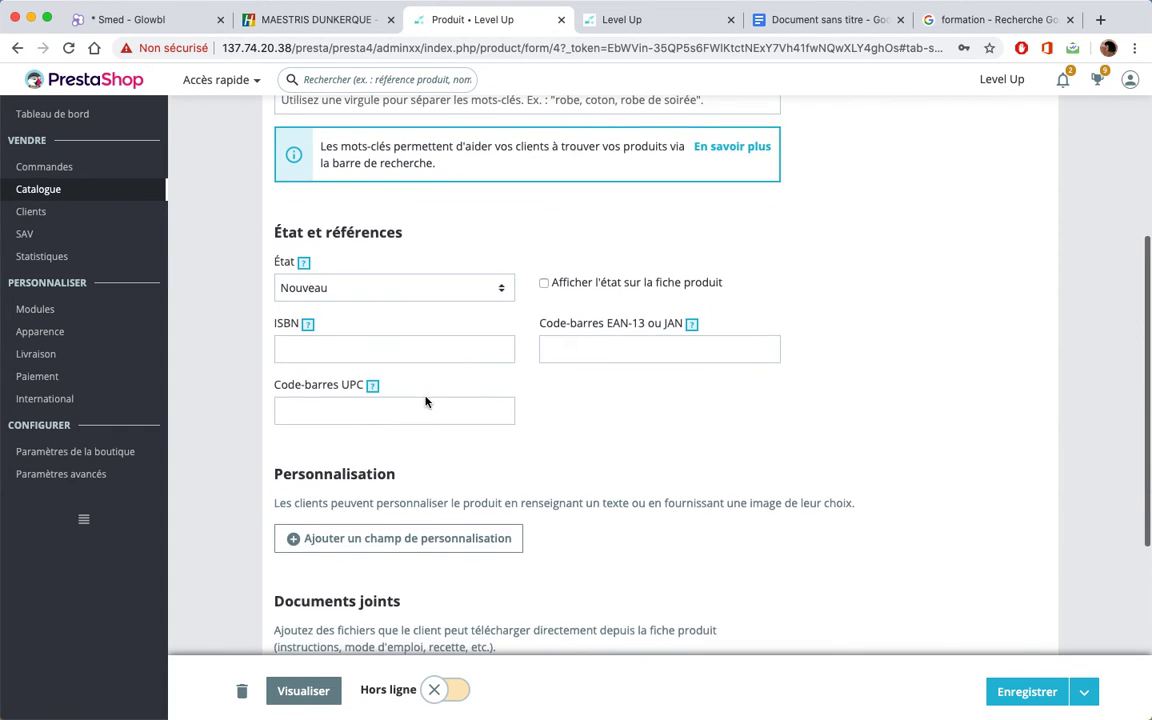
{"action": "scroll", "coordinate": [426, 401], "scroll_direction": "down", "scroll_amount": 1}
{"action": "scroll", "coordinate": [426, 399], "scroll_direction": "down", "scroll_amount": 4}
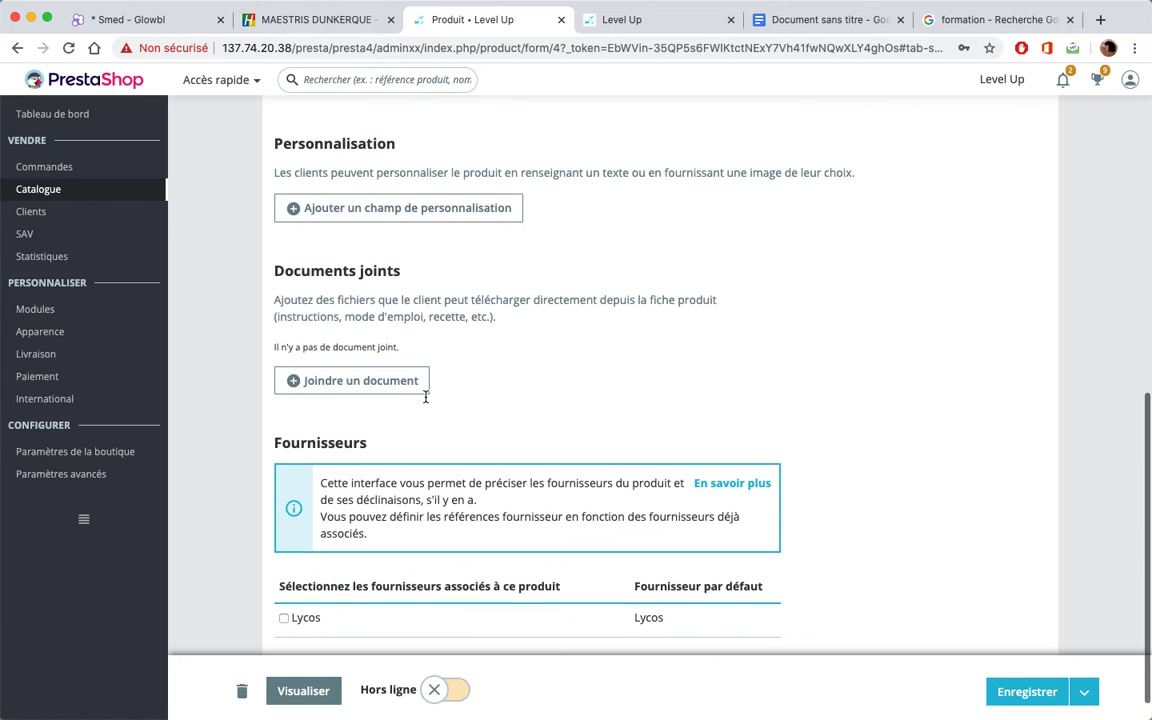
{"action": "scroll", "coordinate": [426, 400], "scroll_direction": "down", "scroll_amount": 1}
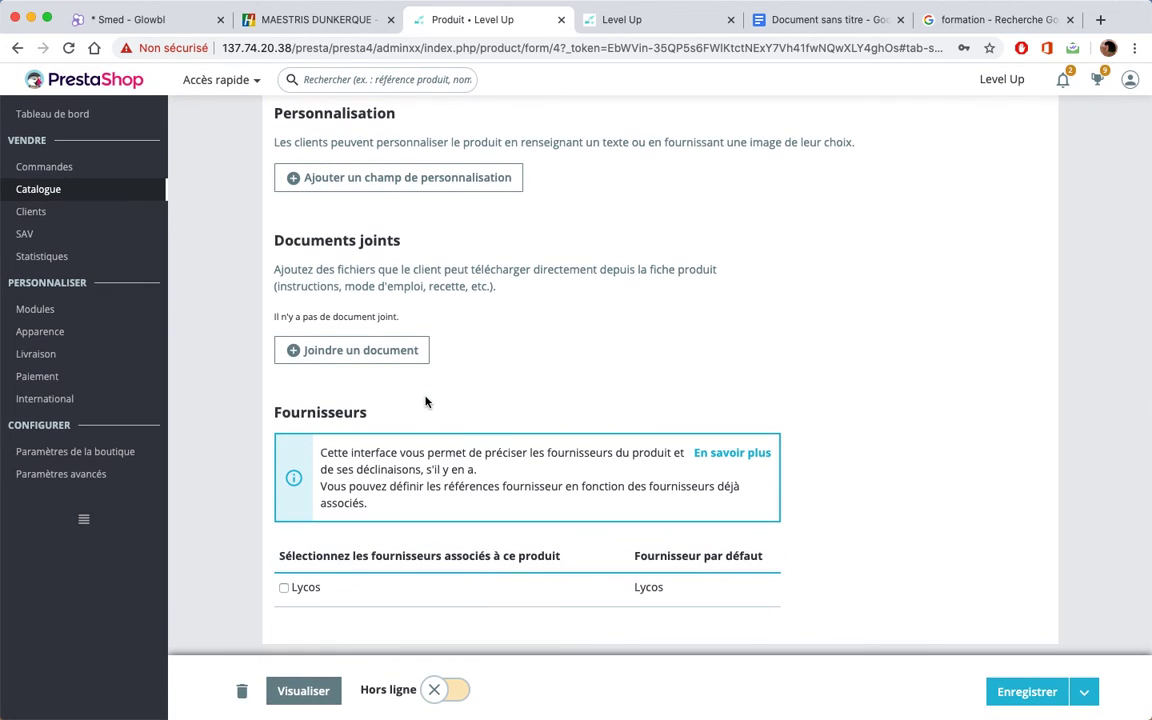
{"action": "scroll", "coordinate": [427, 401], "scroll_direction": "up", "scroll_amount": 15}
- Recheck the product's essential settings down to the associated product, and save the product as online
{"action": "left_click", "coordinate": [314, 226]}
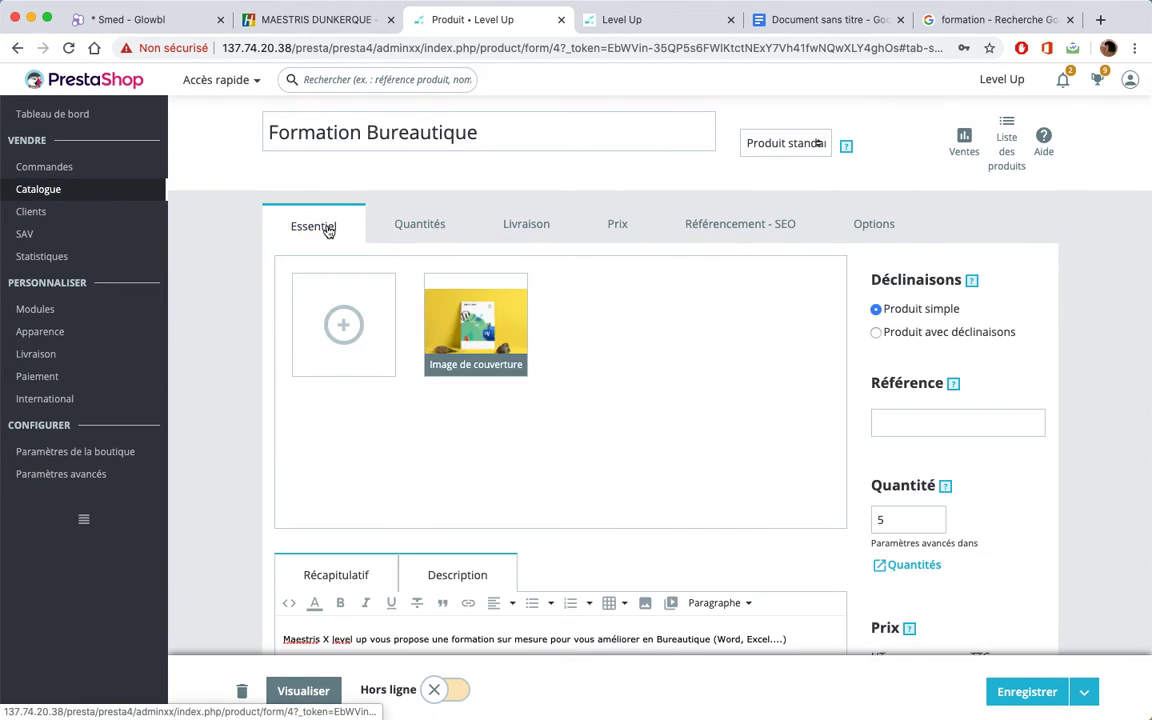
{"action": "scroll", "coordinate": [820, 463], "scroll_direction": "down", "scroll_amount": 3}
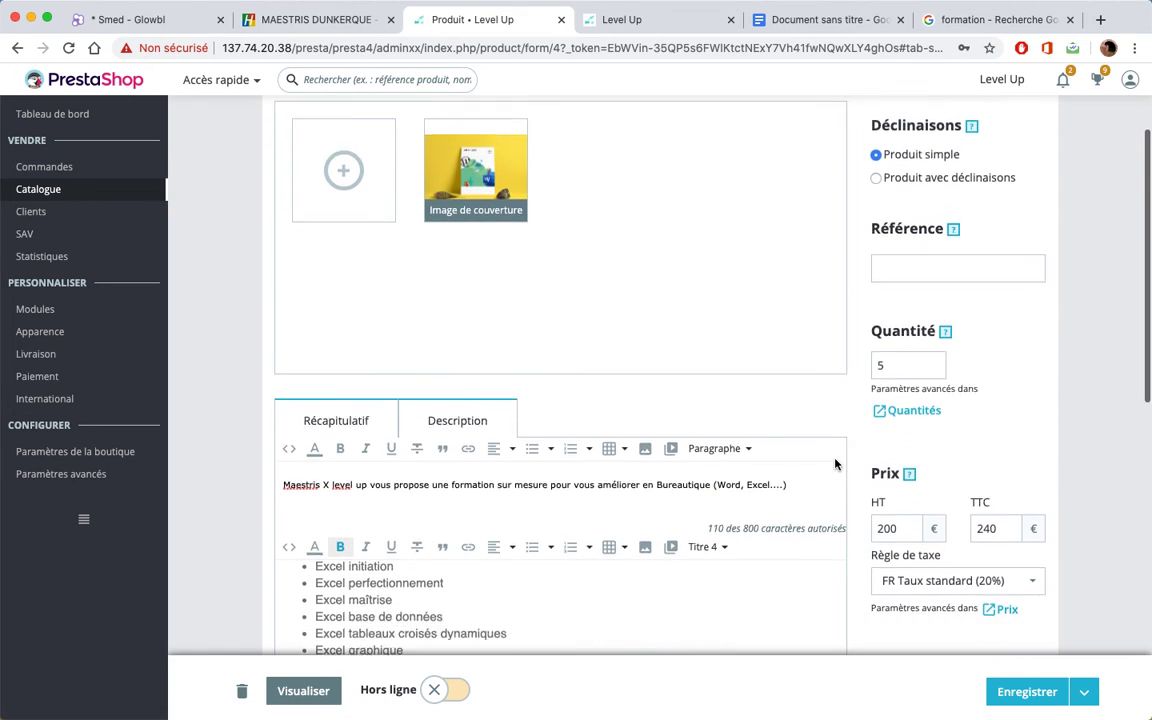
{"action": "scroll", "coordinate": [835, 463], "scroll_direction": "down", "scroll_amount": 3}
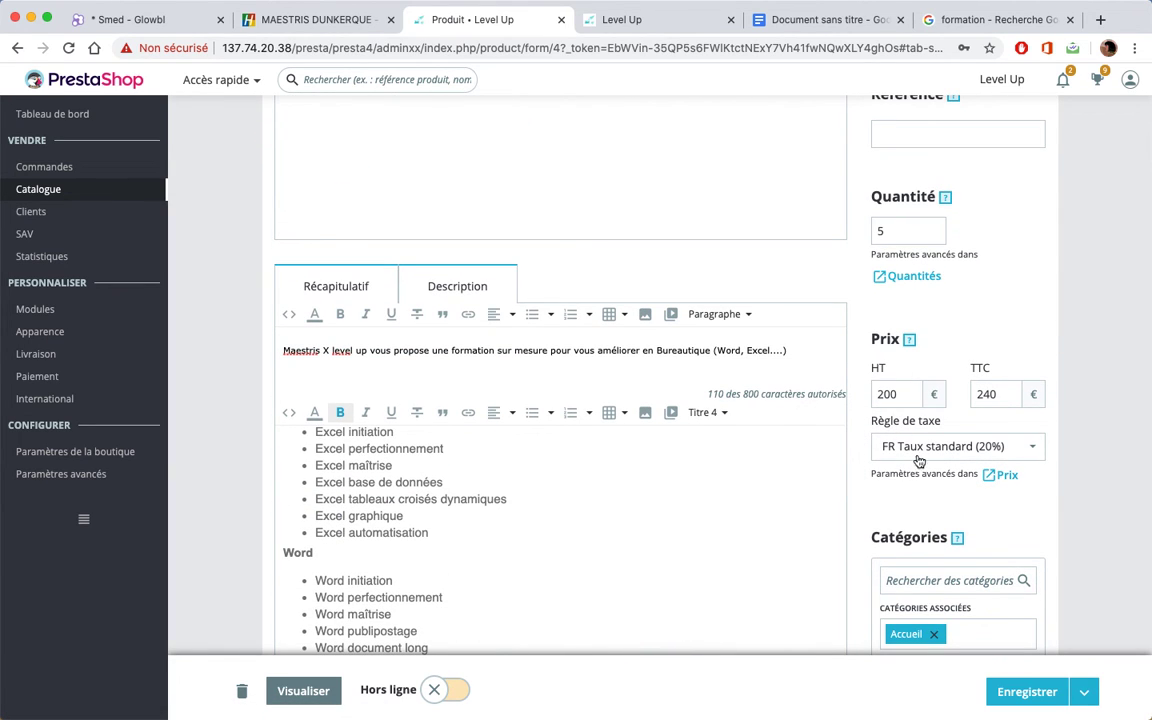
{"action": "scroll", "coordinate": [868, 512], "scroll_direction": "down", "scroll_amount": 7}
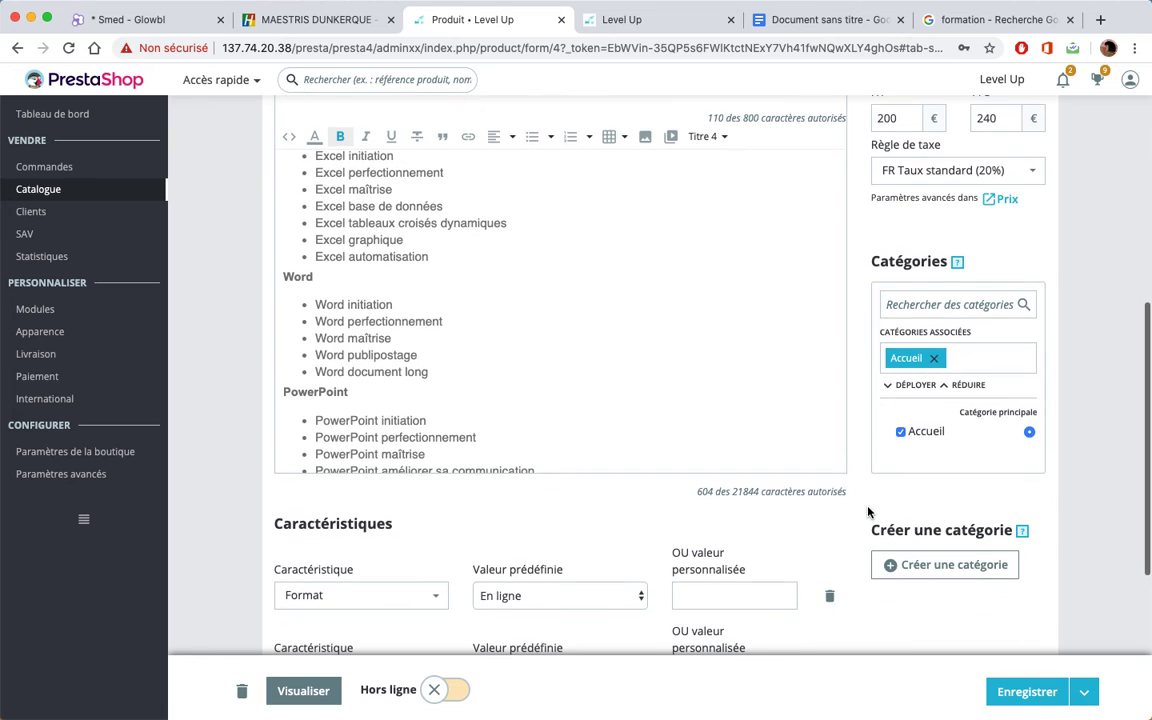
{"action": "scroll", "coordinate": [868, 512], "scroll_direction": "down", "scroll_amount": 4}
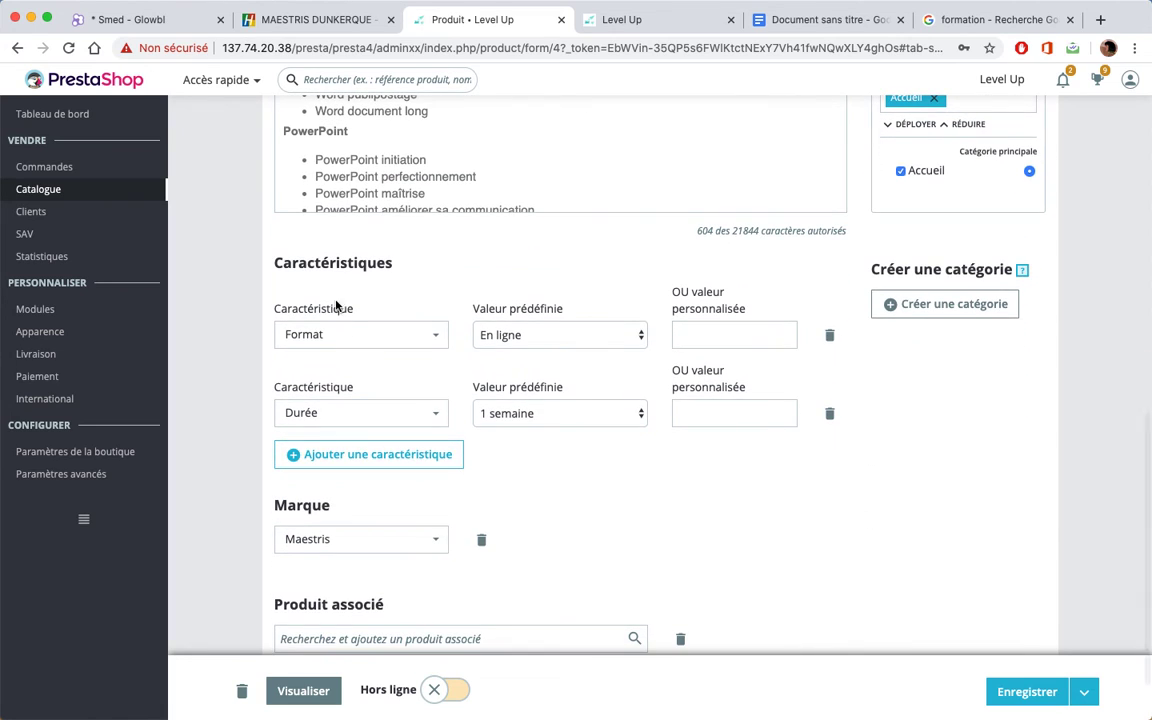
{"action": "scroll", "coordinate": [337, 394], "scroll_direction": "down", "scroll_amount": 2}
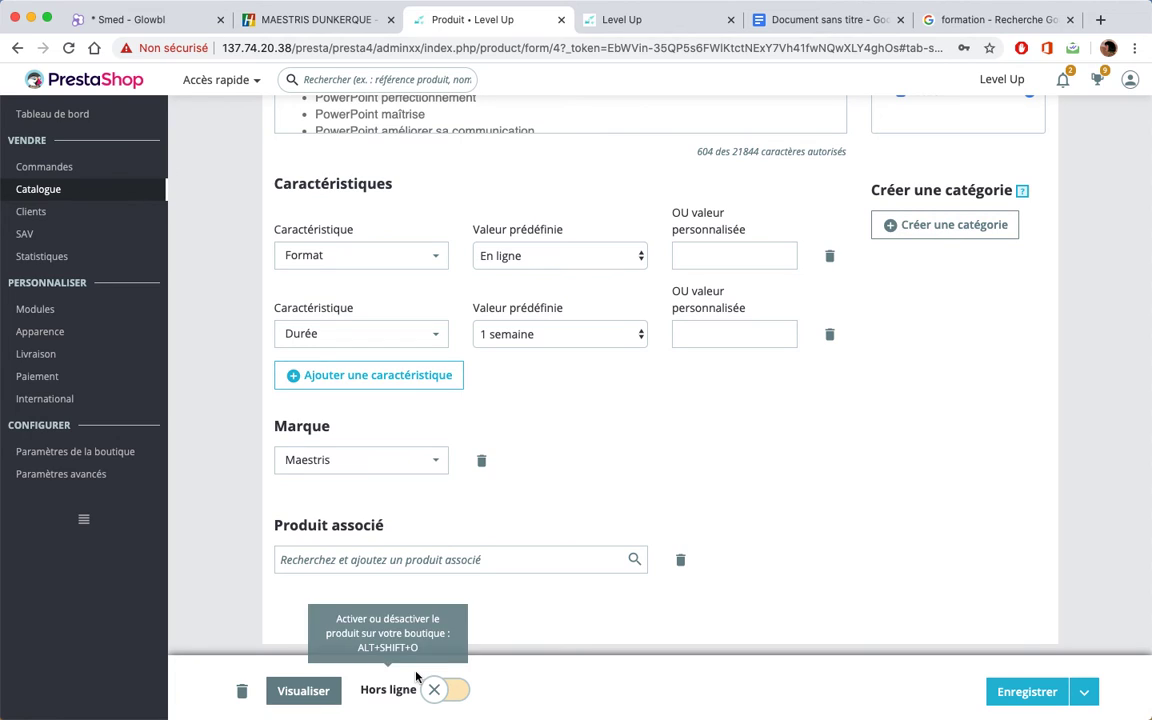
{"action": "left_click", "coordinate": [436, 690]}
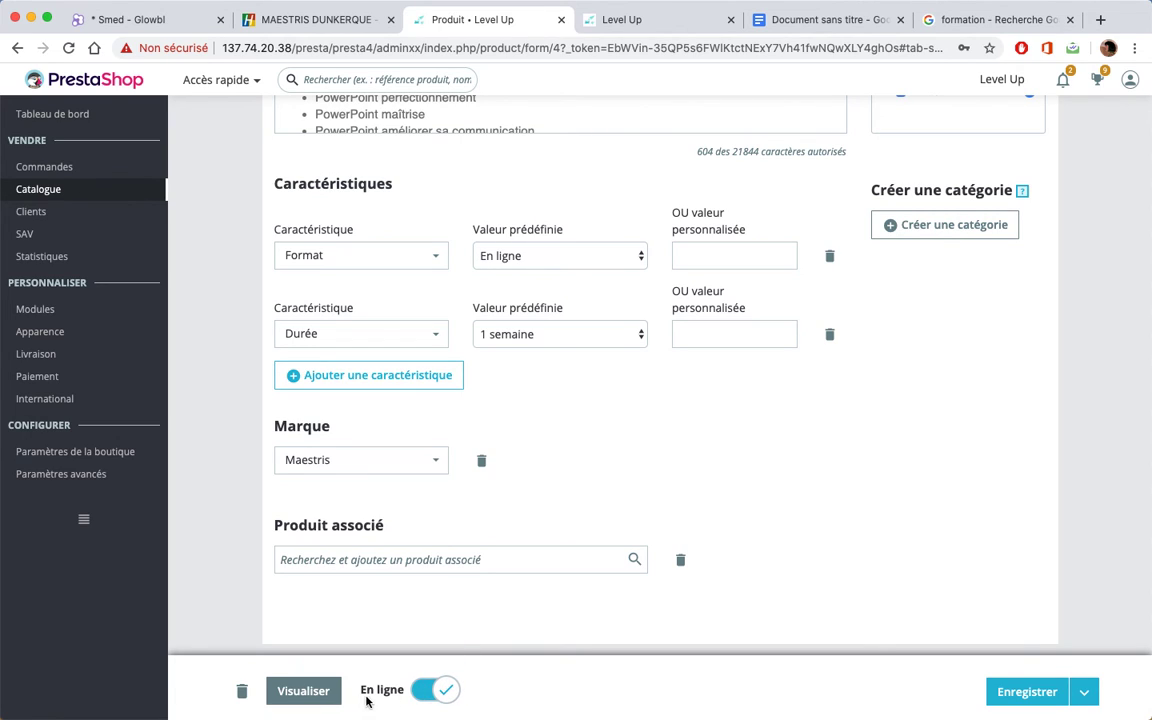
{"action": "left_click", "coordinate": [1017, 692]}
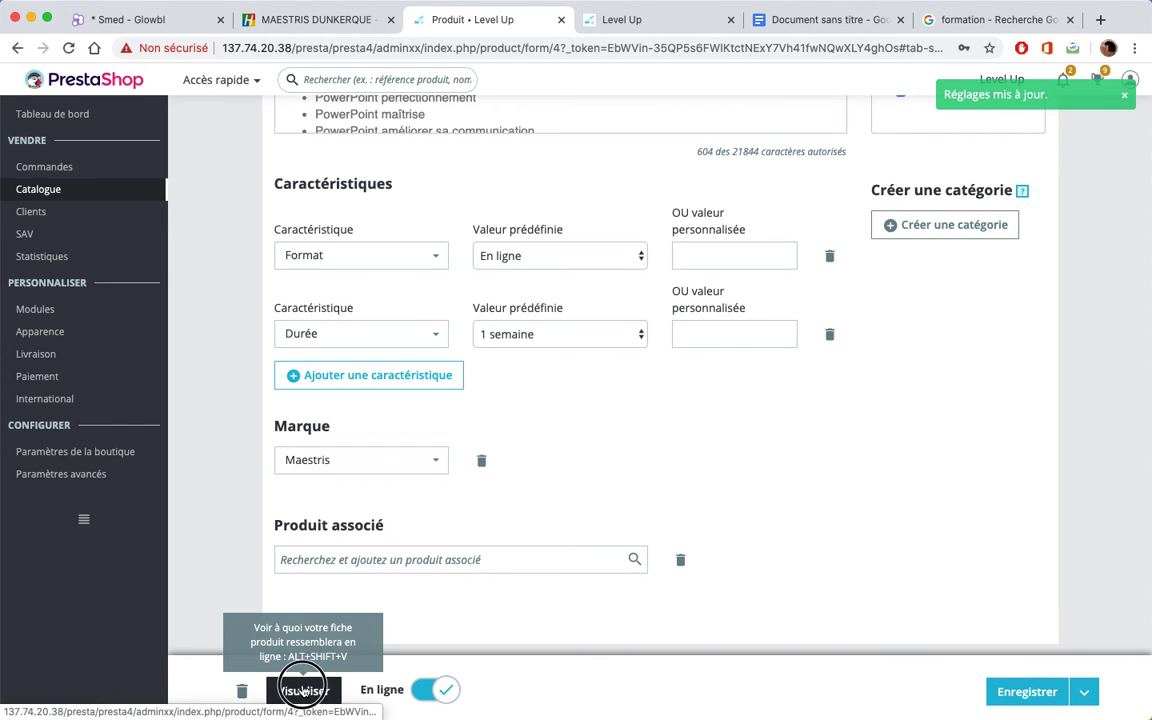
- Preview the product in the shop and examine its summary, full description and product details with the technical sheet
{"action": "left_click", "coordinate": [303, 691]}
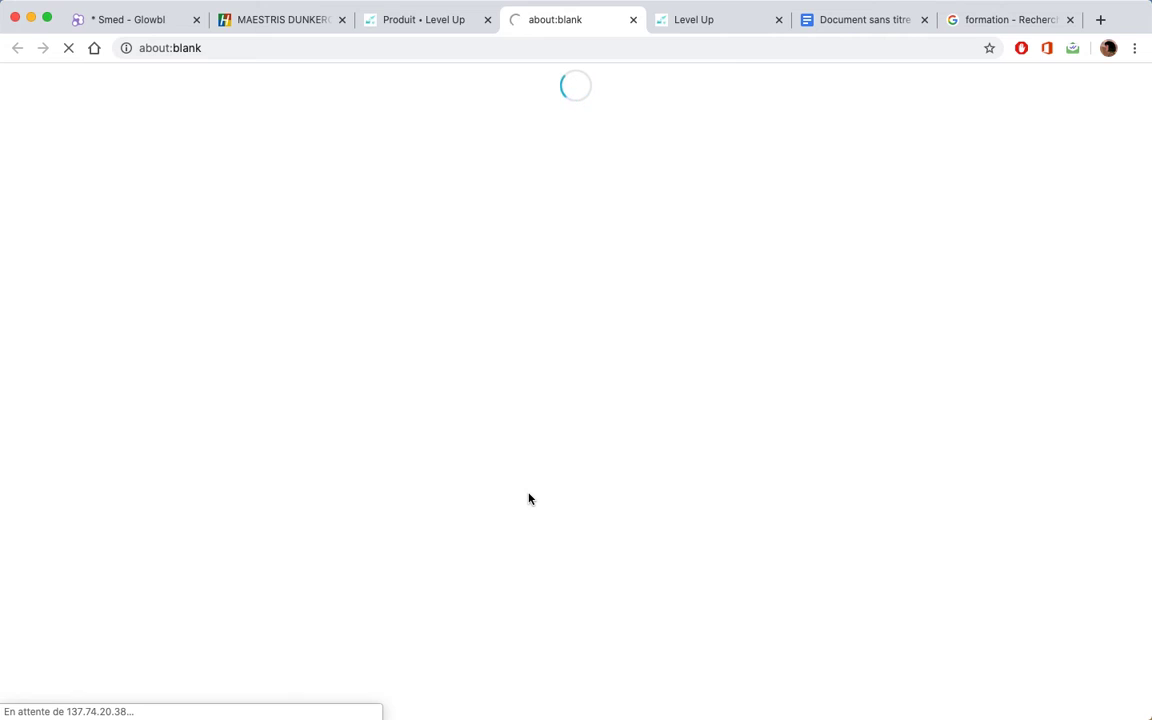
{"action": "scroll", "coordinate": [557, 341], "scroll_direction": "down", "scroll_amount": 2}
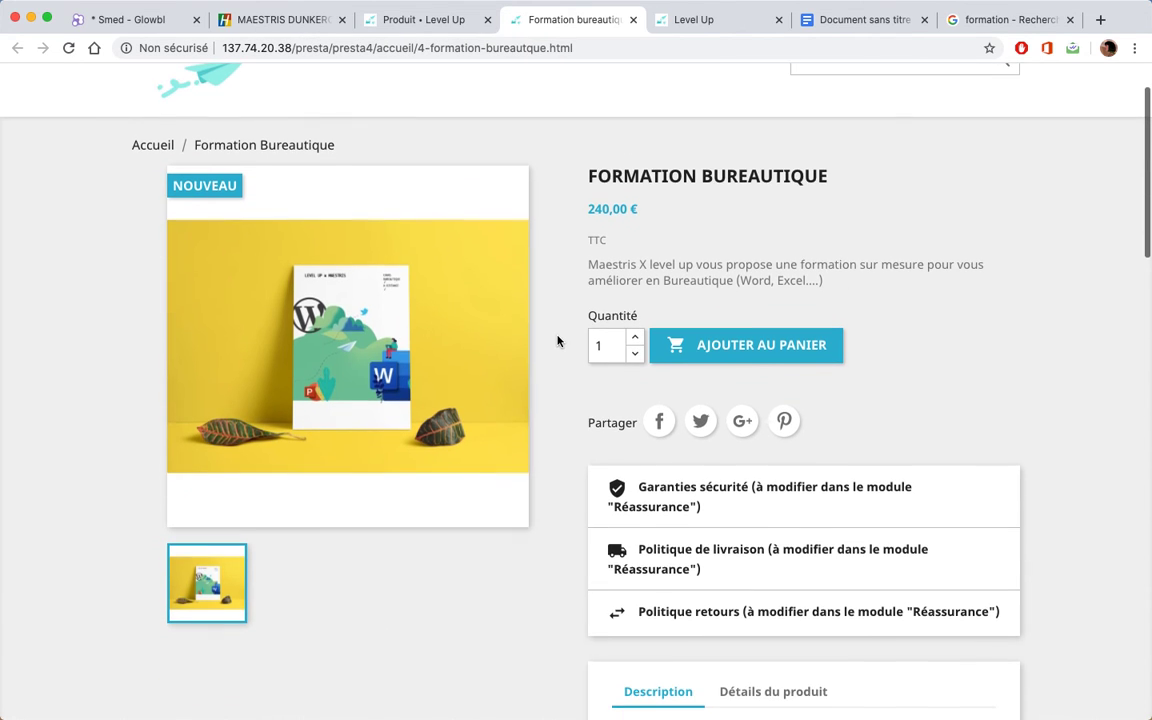
{"action": "left_click_drag", "start_coordinate": [585, 264], "coordinate": [835, 287]}
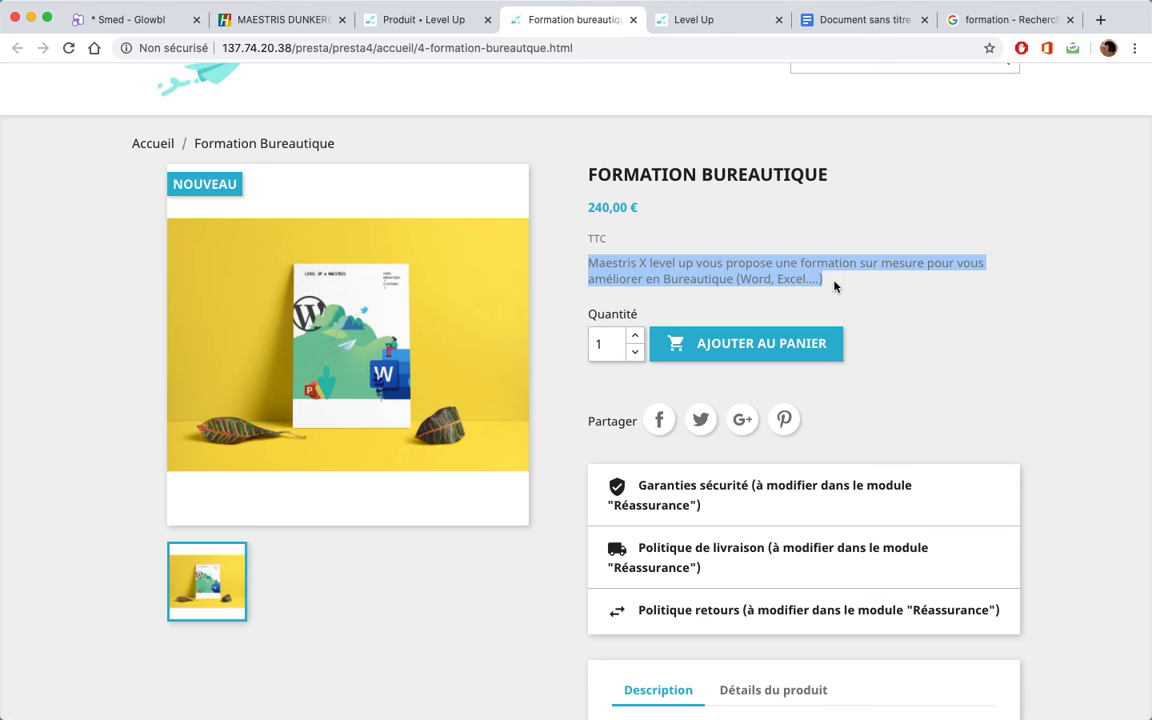
{"action": "left_click", "coordinate": [560, 285]}
{"action": "scroll", "coordinate": [560, 285], "scroll_direction": "down", "scroll_amount": 8}
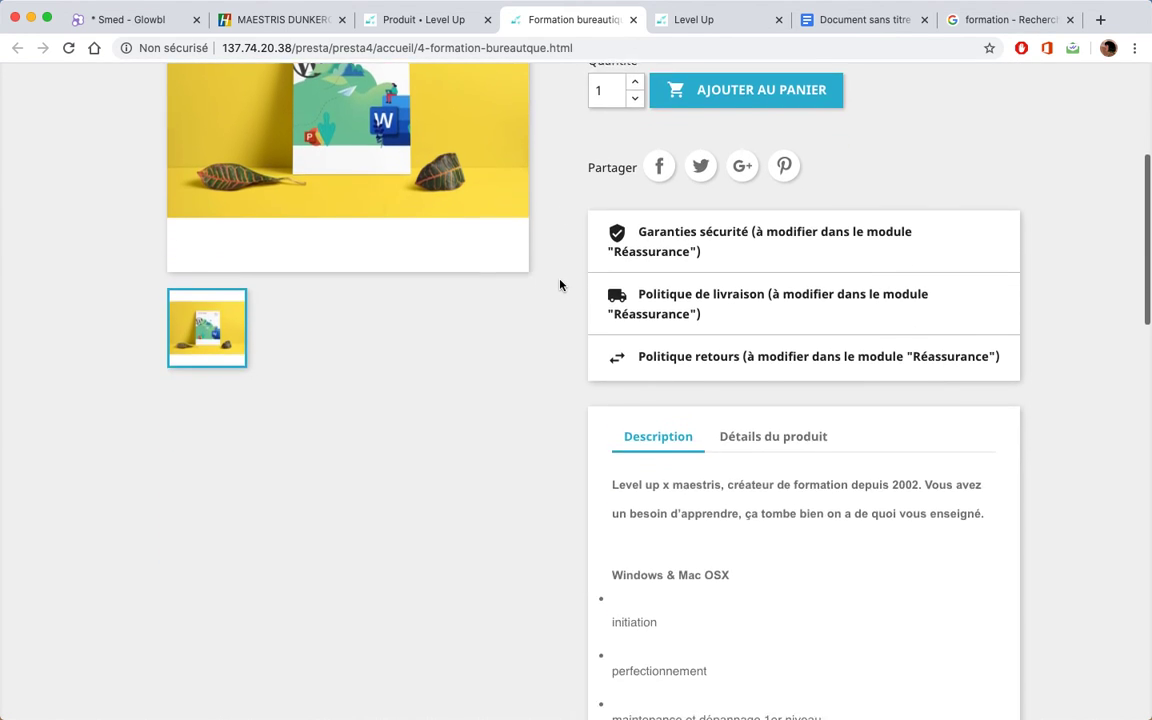
{"action": "scroll", "coordinate": [560, 285], "scroll_direction": "down", "scroll_amount": 12}
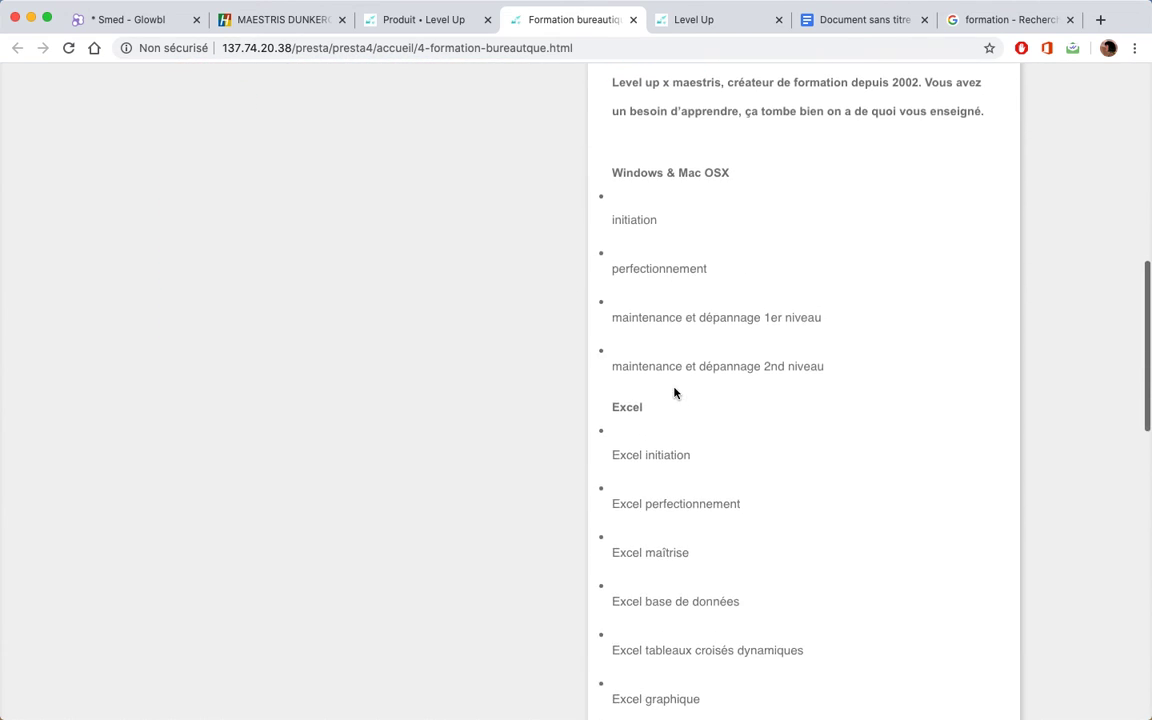
{"action": "scroll", "coordinate": [674, 392], "scroll_direction": "down", "scroll_amount": 20}
{"action": "scroll", "coordinate": [674, 392], "scroll_direction": "up", "scroll_amount": 15}
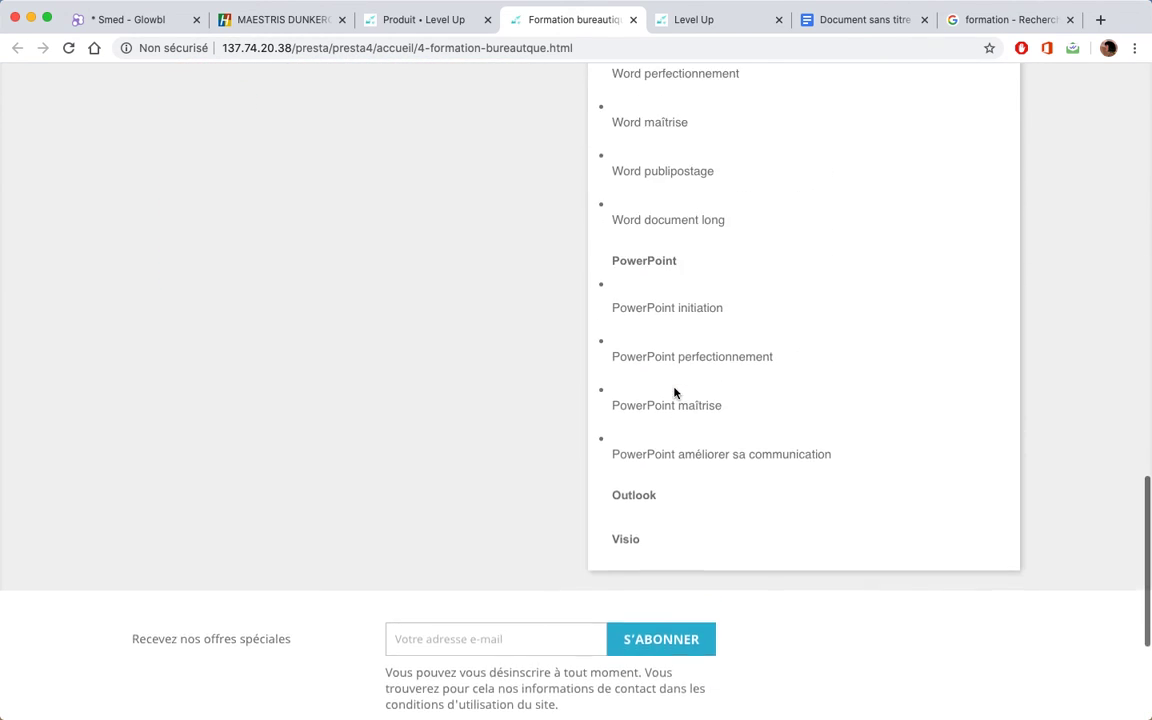
{"action": "scroll", "coordinate": [674, 392], "scroll_direction": "up", "scroll_amount": 15}
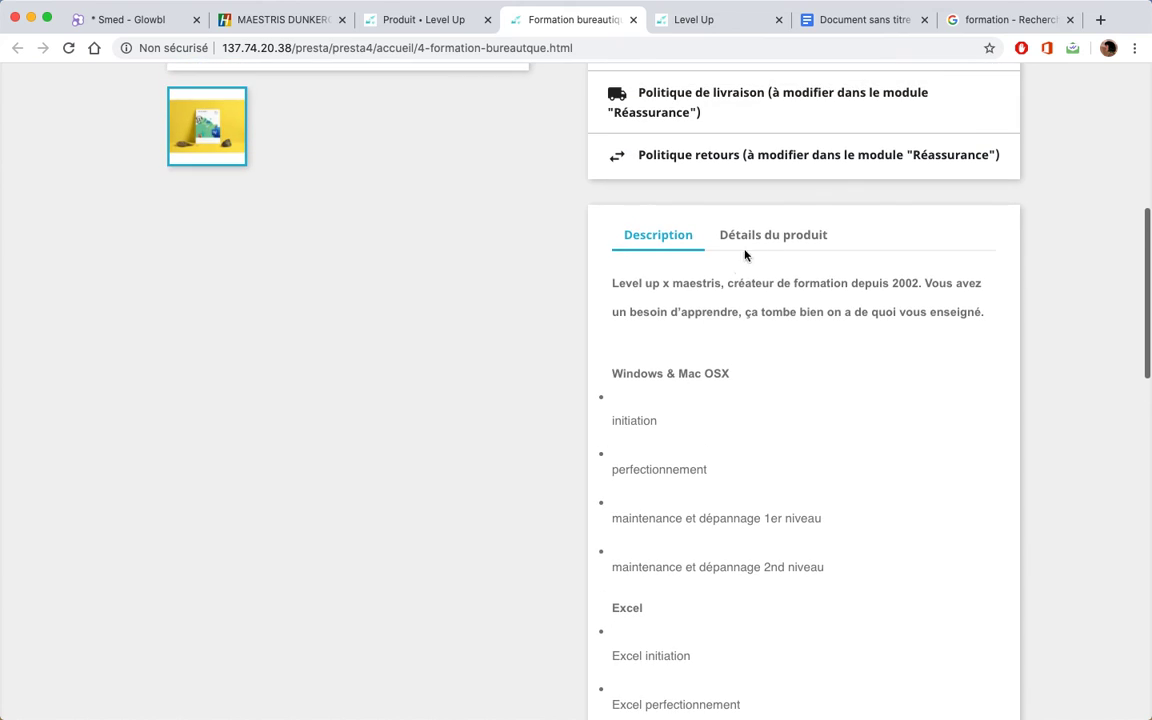
{"action": "left_click", "coordinate": [762, 237]}
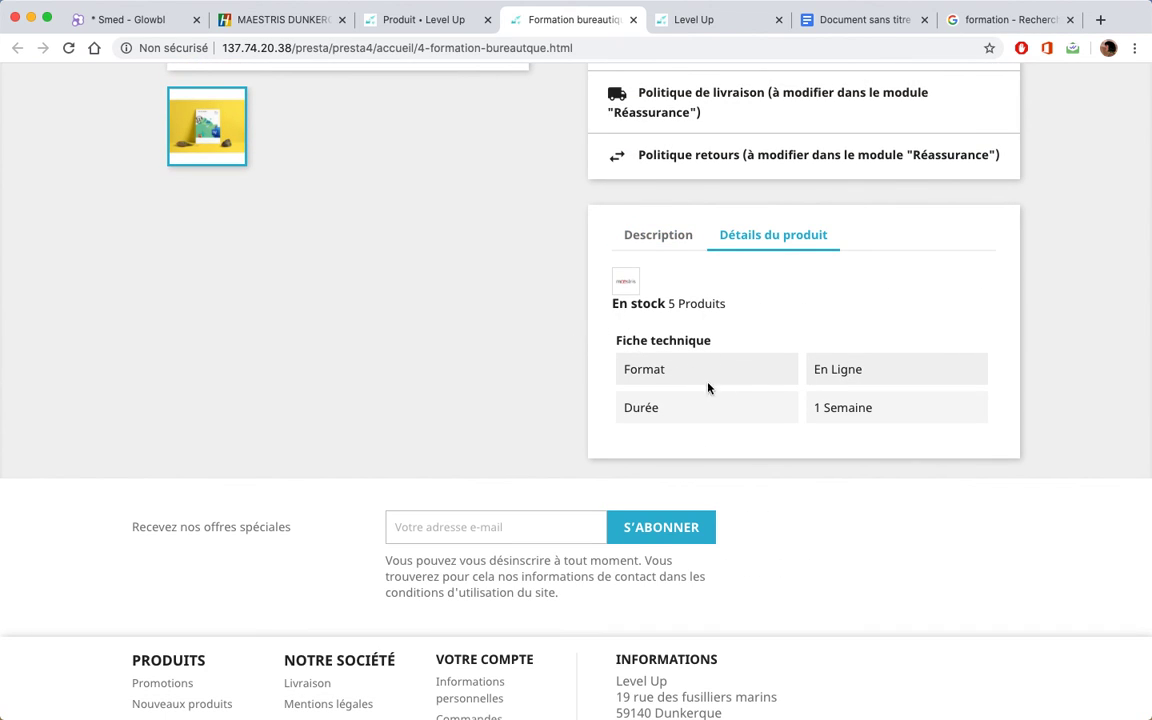
{"action": "scroll", "coordinate": [572, 323], "scroll_direction": "up", "scroll_amount": 5}
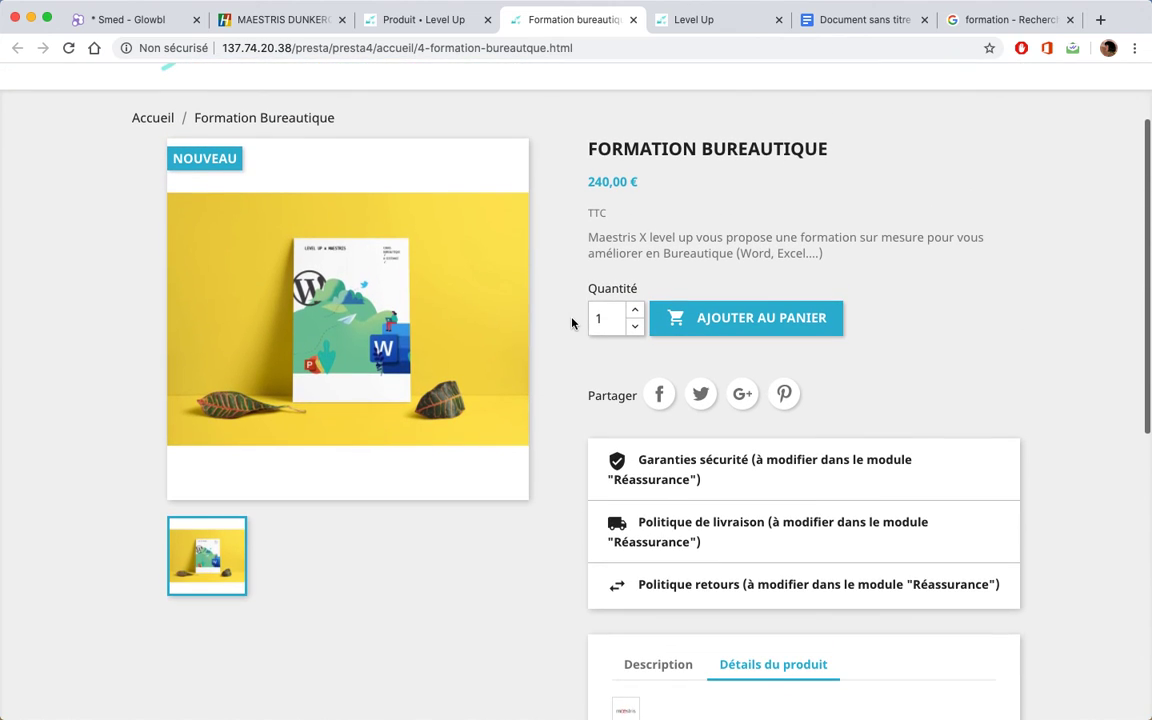
- Add one "Formation Bureautique" to the cart and stay on the product page
{"action": "left_click", "coordinate": [680, 330]}
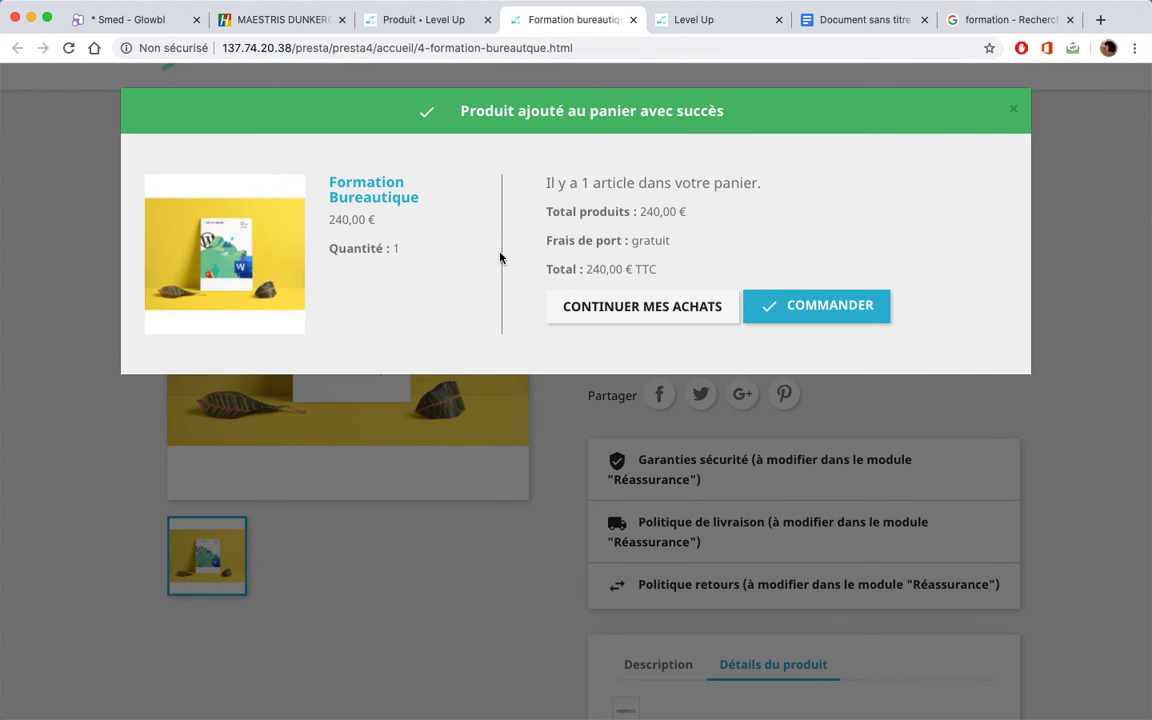
{"action": "left_click", "coordinate": [1013, 114]}
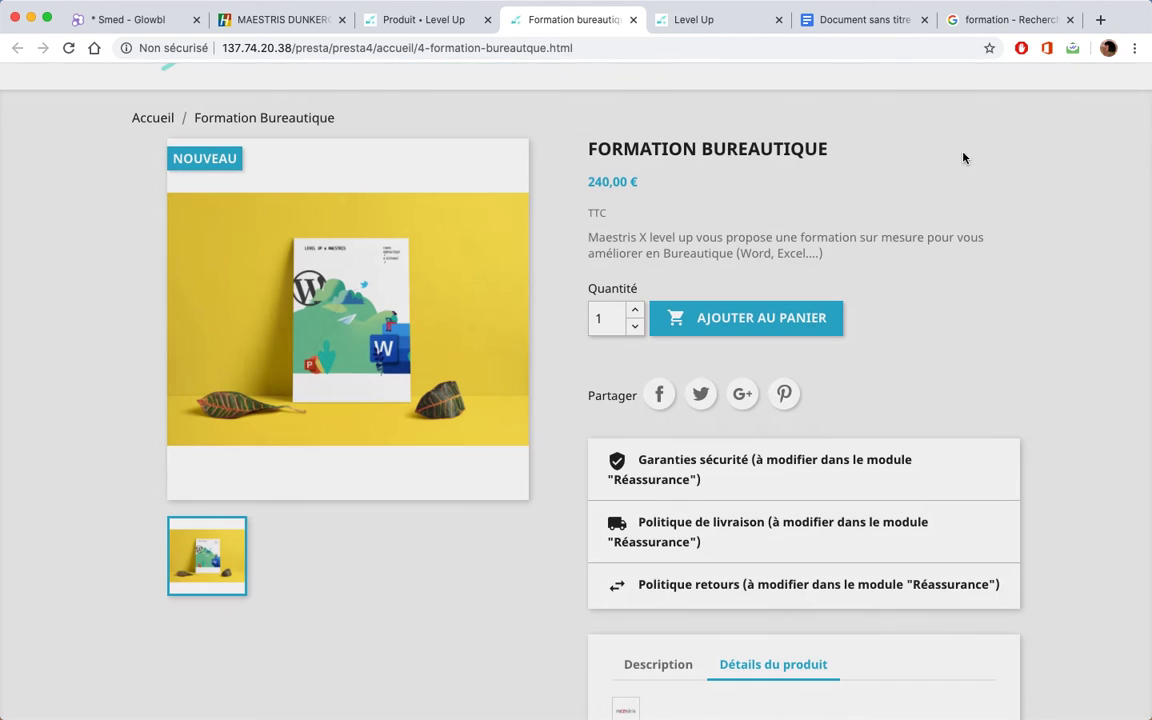
{"action": "scroll", "coordinate": [597, 205], "scroll_direction": "up", "scroll_amount": 3}
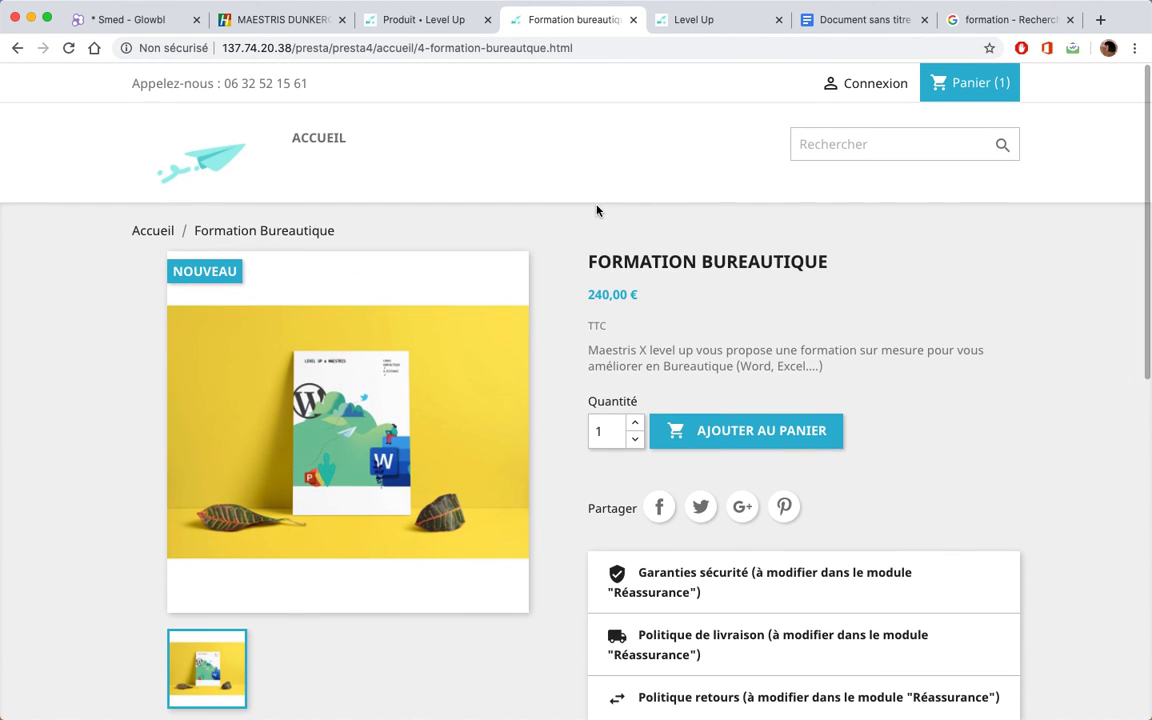
- Go to the shop's home page and examine the popular products and the presentation text below them
{"action": "left_click", "coordinate": [175, 177]}
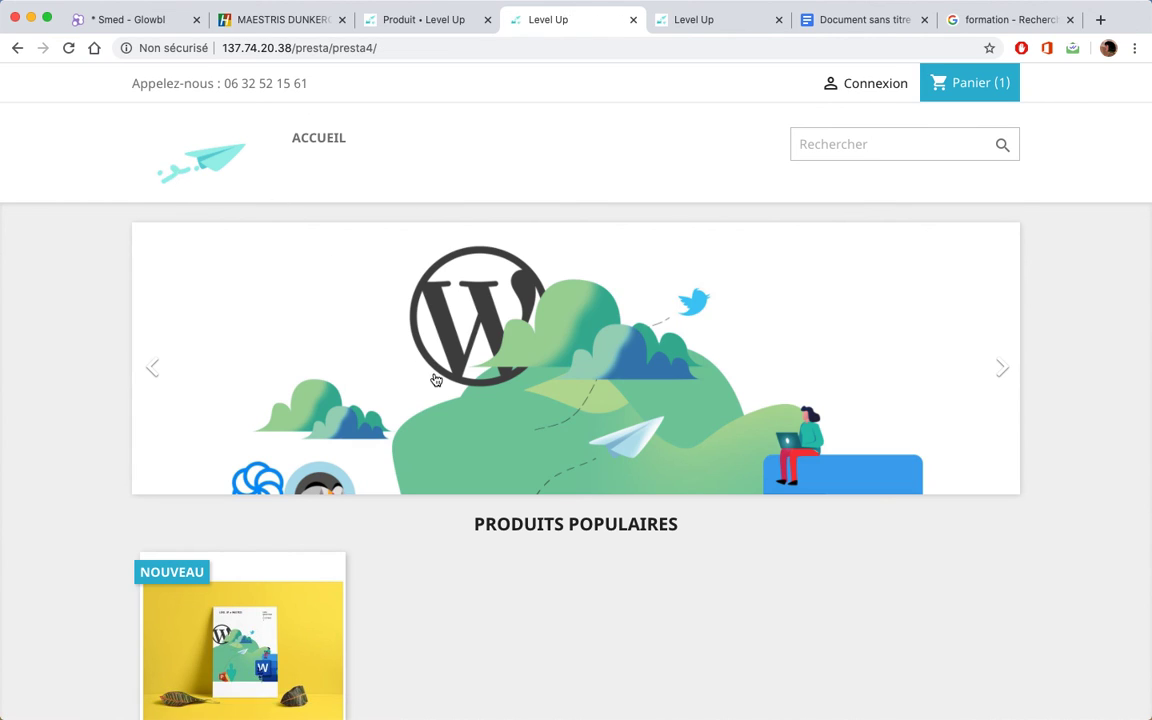
{"action": "scroll", "coordinate": [435, 380], "scroll_direction": "down", "scroll_amount": 3}
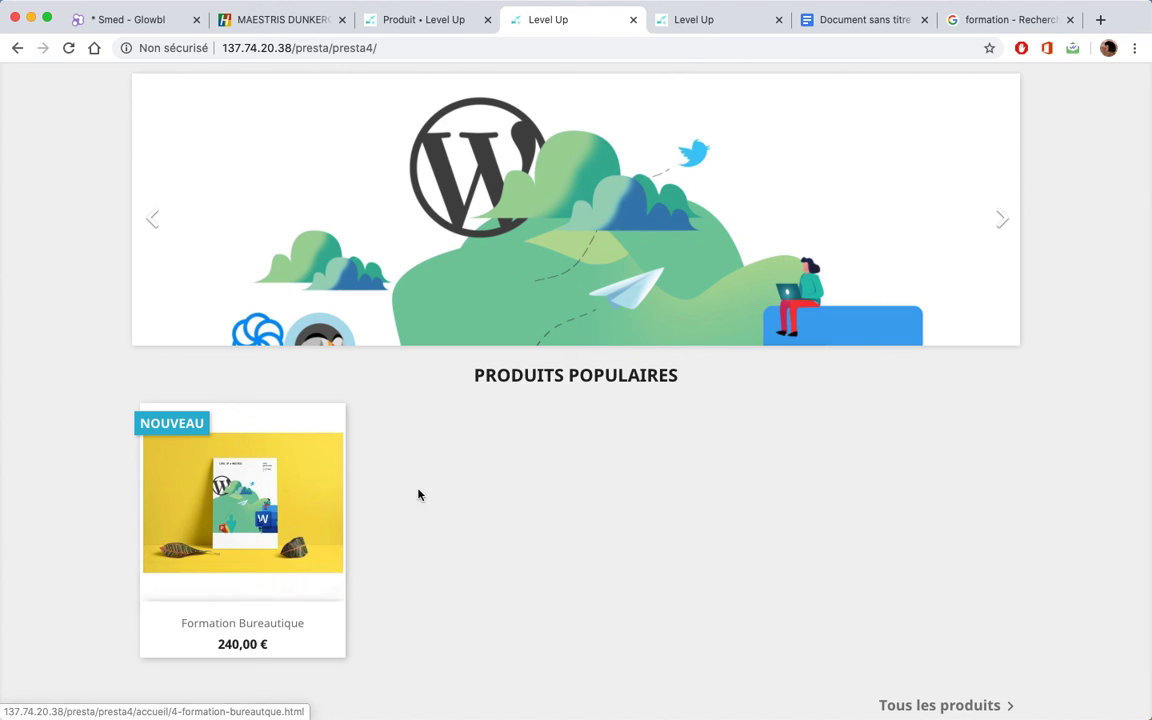
{"action": "scroll", "coordinate": [452, 463], "scroll_direction": "up", "scroll_amount": 3}
{"action": "scroll", "coordinate": [452, 465], "scroll_direction": "down", "scroll_amount": 10}
{"action": "scroll", "coordinate": [455, 464], "scroll_direction": "up", "scroll_amount": 7}
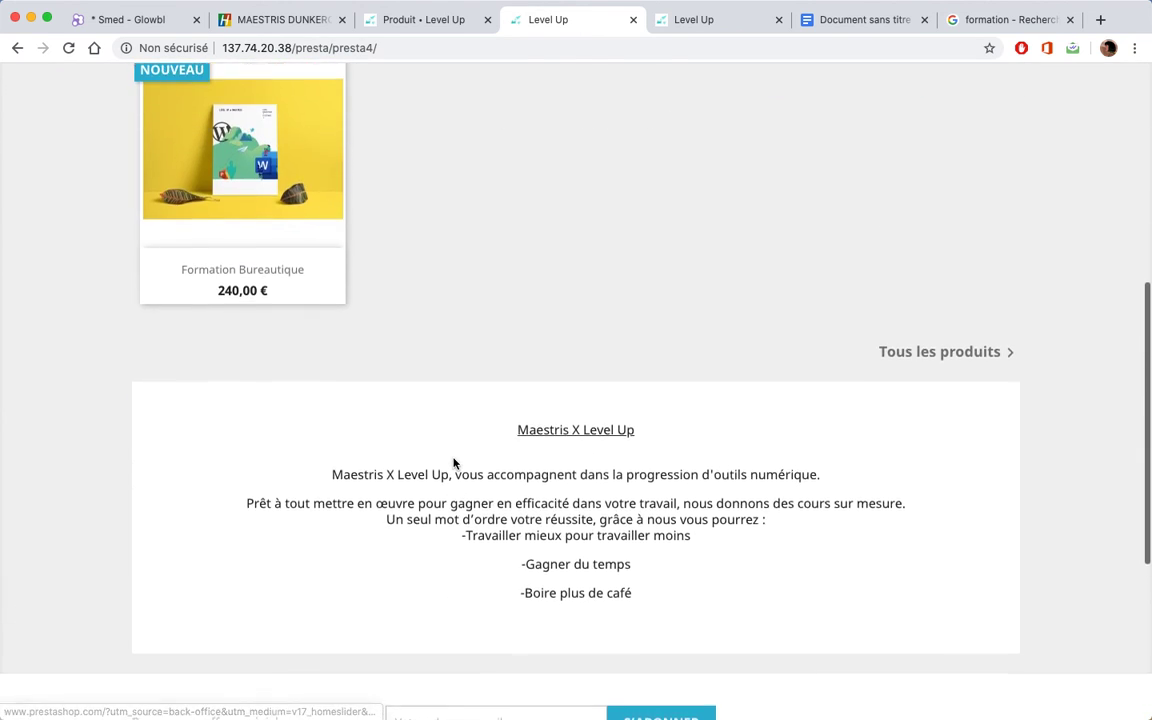